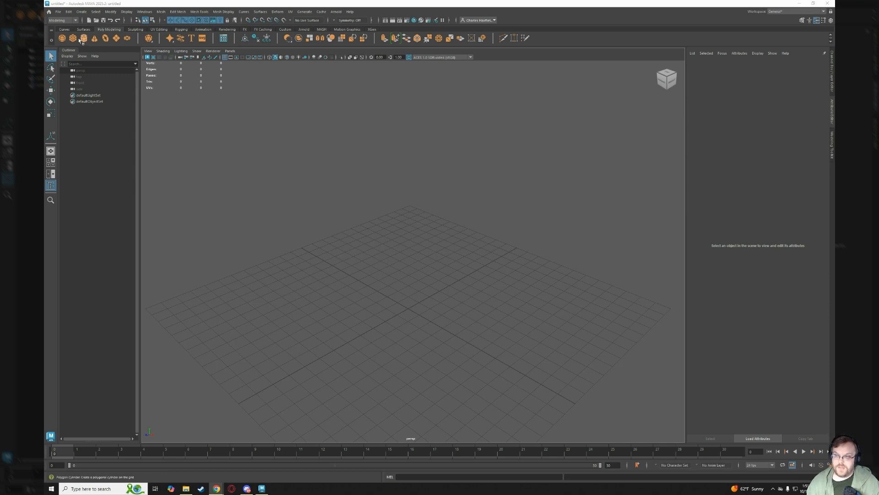
Create a polygon cube and set its width, height and depth to 10.
{"action": "left_click", "coordinate": [73, 37]}
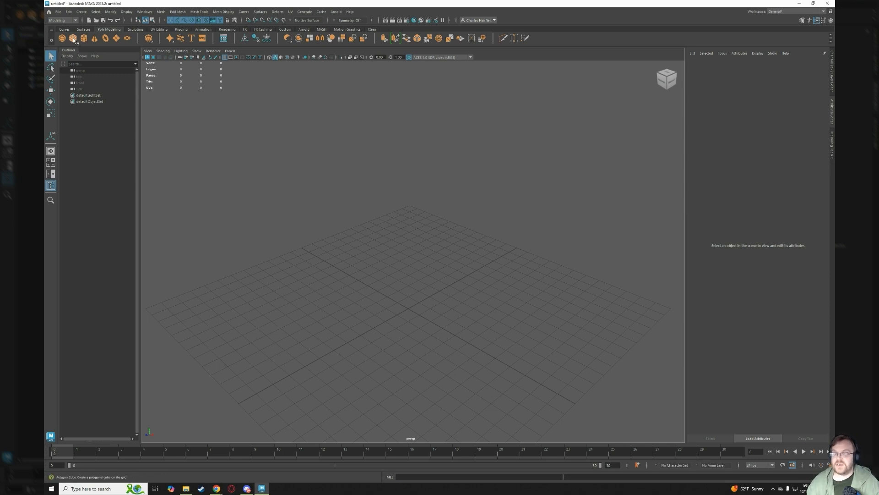
{"action": "scroll", "coordinate": [413, 337], "scroll_direction": "up", "scroll_amount": 4}
{"action": "scroll", "coordinate": [413, 337], "scroll_direction": "down", "scroll_amount": 2}
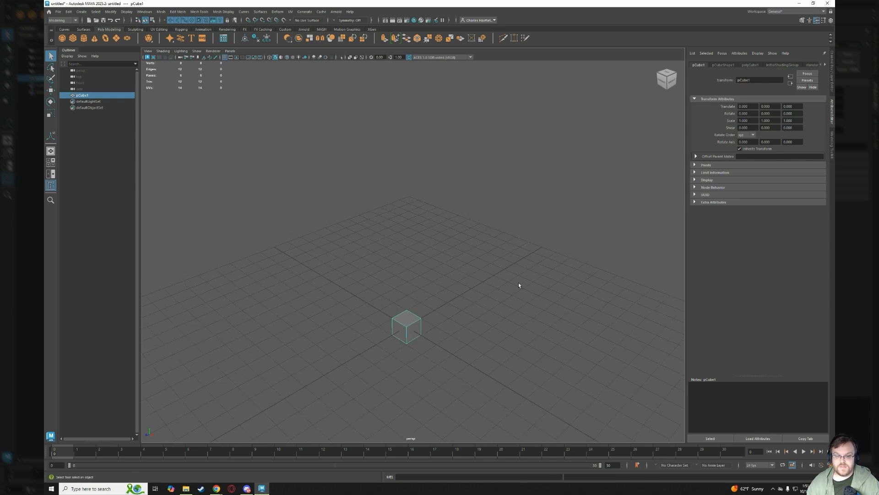
{"action": "left_click", "coordinate": [750, 65]}
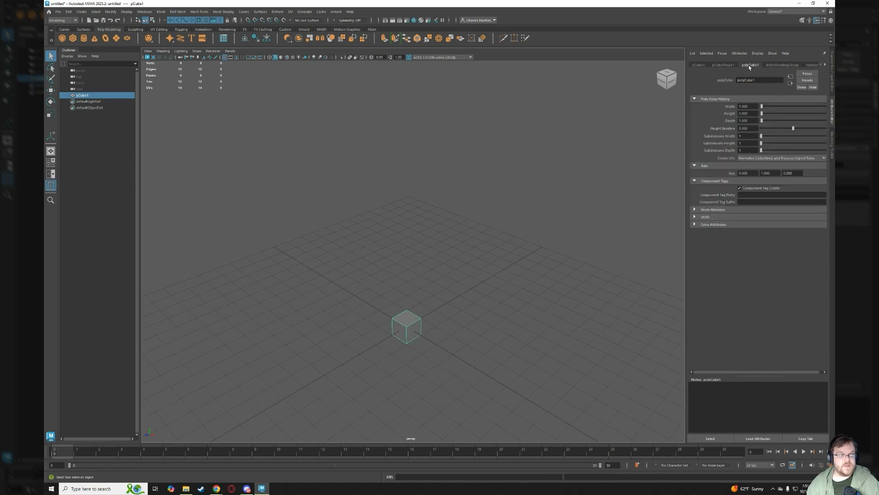
{"action": "double_click", "coordinate": [746, 106]}
{"action": "type", "text": "10"}
{"action": "key", "text": "Tab"}
{"action": "type", "text": "10"}
{"action": "key", "text": "Tab"}
{"action": "type", "text": "10"}
{"action": "key", "text": "Return"}
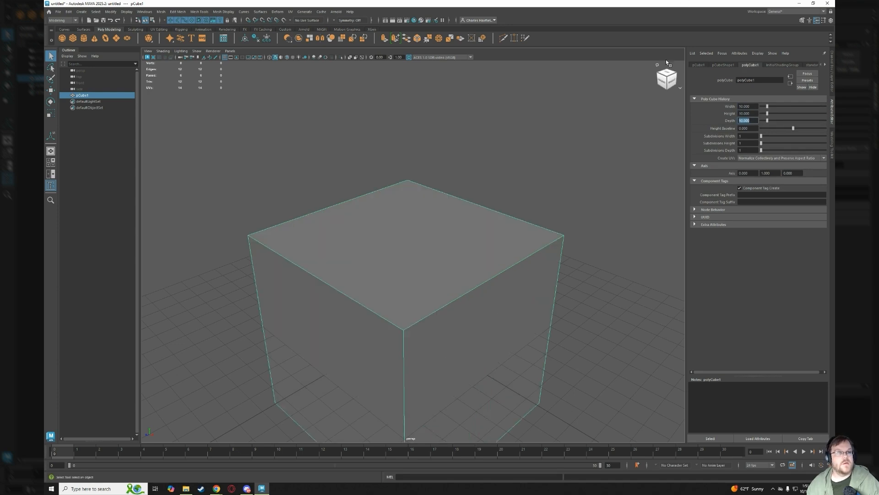
Set the cube's Y translation to 5 and frame the cube in the perspective view.
{"action": "left_click", "coordinate": [699, 64]}
{"action": "key", "text": "Tab"}
{"action": "type", "text": "5"}
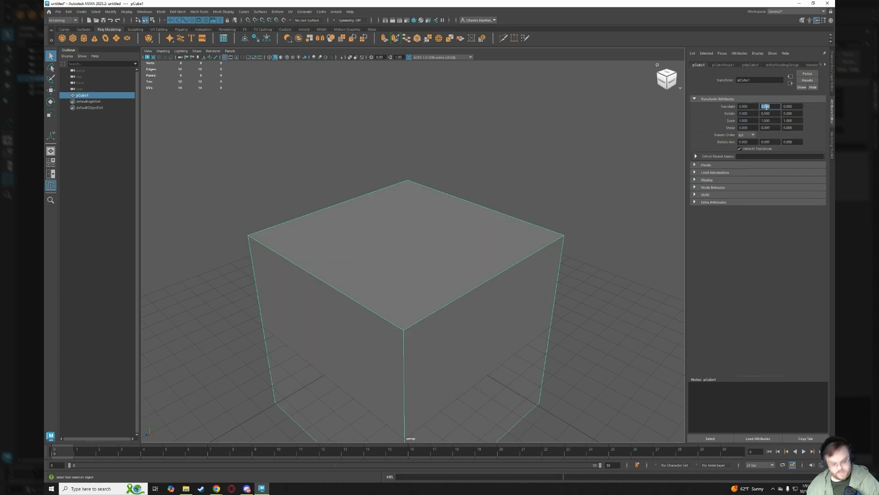
{"action": "key", "text": "Return"}
{"action": "key", "text": "f"}
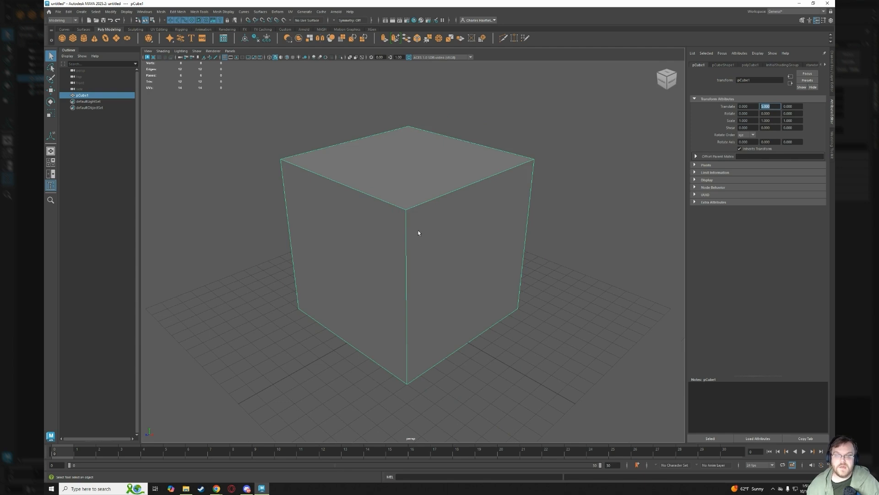
{"action": "left_click", "coordinate": [110, 235]}
{"action": "left_click", "coordinate": [432, 170]}
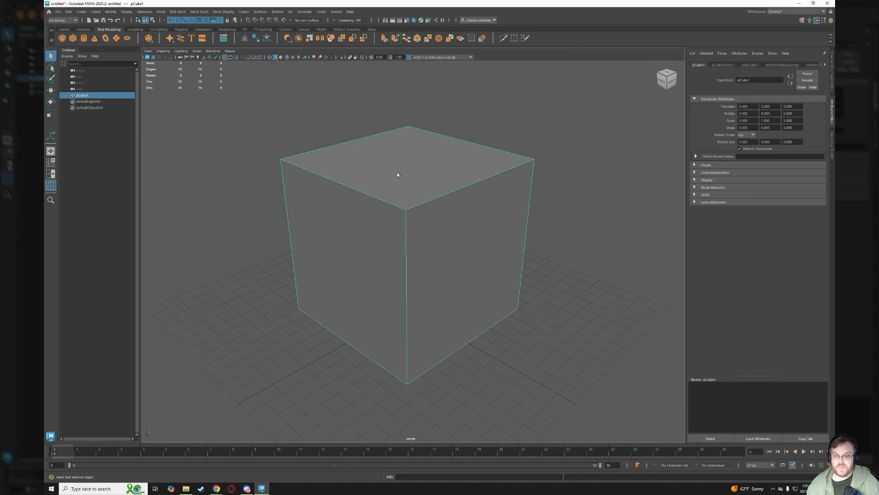
Assign a new Arnold Standard Surface material to the cube.
{"action": "right_click_drag", "start_coordinate": [400, 175], "coordinate": [441, 332]}
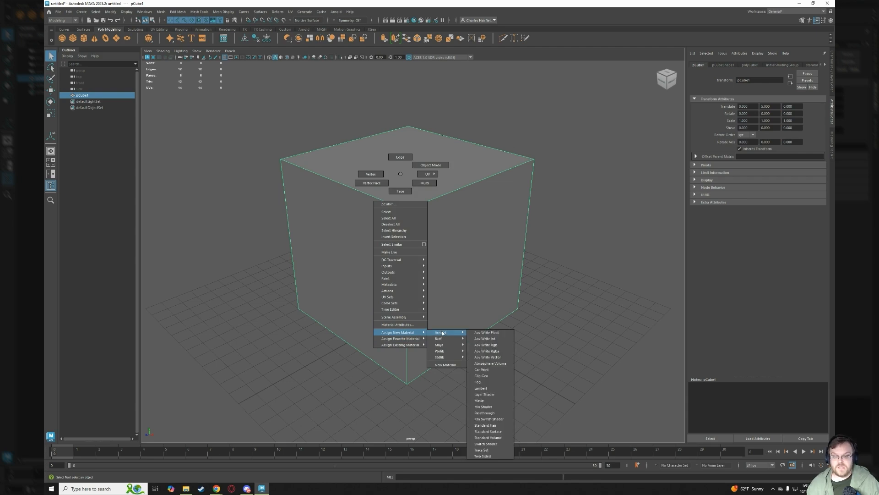
{"action": "mouse_move", "coordinate": [442, 333]}
{"action": "right_mouse_down"}
{"action": "mouse_move", "coordinate": [442, 346]}
{"action": "mouse_move", "coordinate": [494, 353]}
{"action": "mouse_move", "coordinate": [447, 333]}
{"action": "right_mouse_up"}
{"action": "mouse_move", "coordinate": [460, 338]}
{"action": "right_mouse_down"}
{"action": "mouse_move", "coordinate": [466, 346]}
{"action": "mouse_move", "coordinate": [416, 331]}
{"action": "mouse_move", "coordinate": [452, 332]}
{"action": "mouse_move", "coordinate": [484, 375]}
{"action": "mouse_move", "coordinate": [489, 418]}
{"action": "mouse_move", "coordinate": [501, 432]}
{"action": "right_mouse_up"}
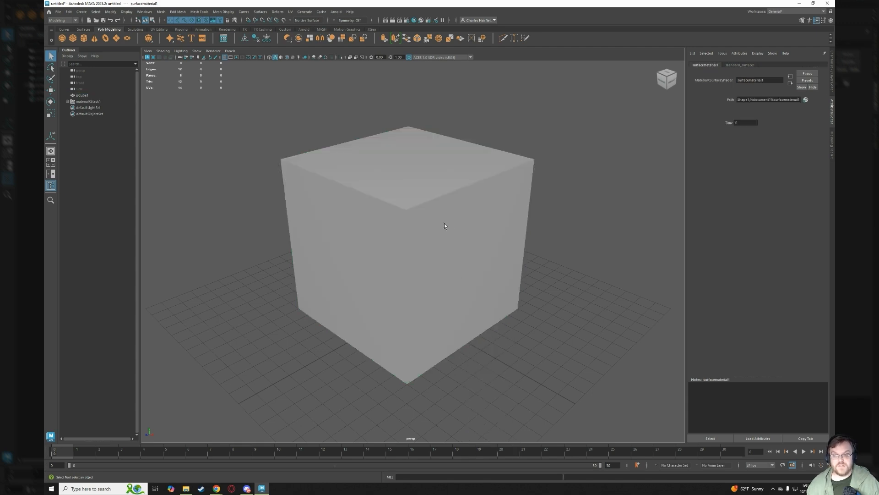
Set the base color of the cube's standard surface material to the red preset swatch.
{"action": "left_click", "coordinate": [460, 225]}
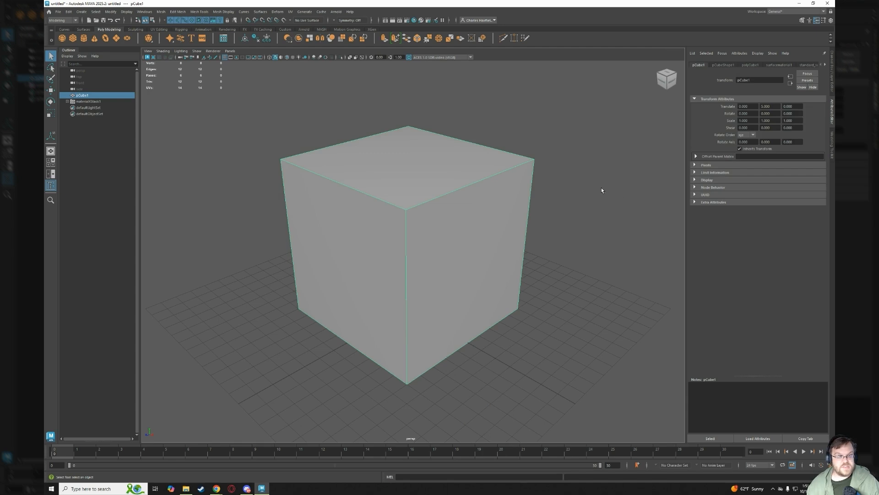
{"action": "left_click", "coordinate": [777, 66]}
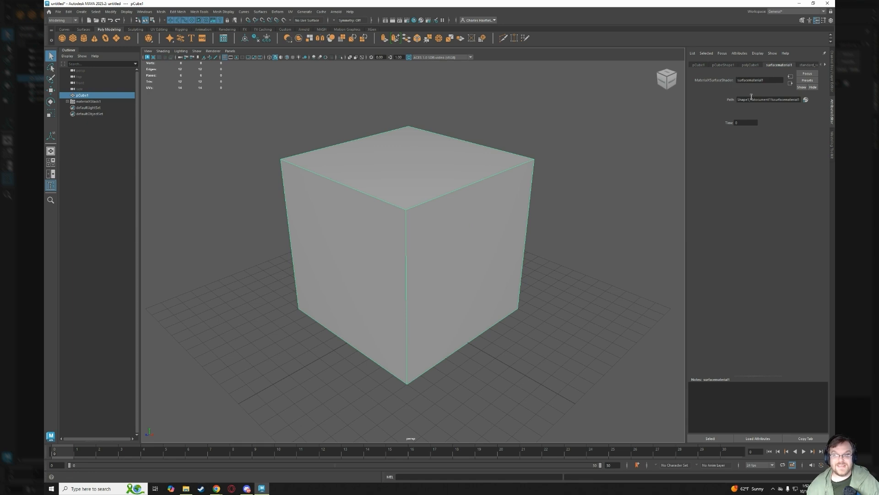
{"action": "left_click", "coordinate": [807, 65]}
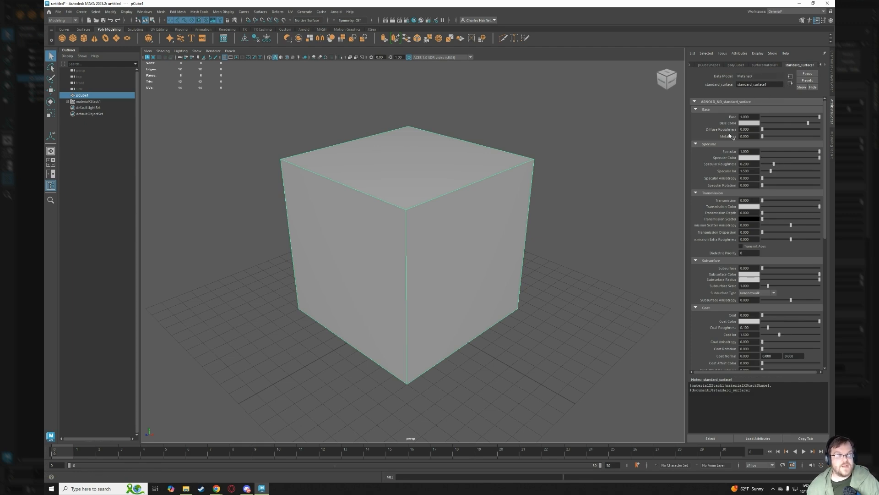
{"action": "scroll", "coordinate": [762, 265], "scroll_direction": "down", "scroll_amount": 4}
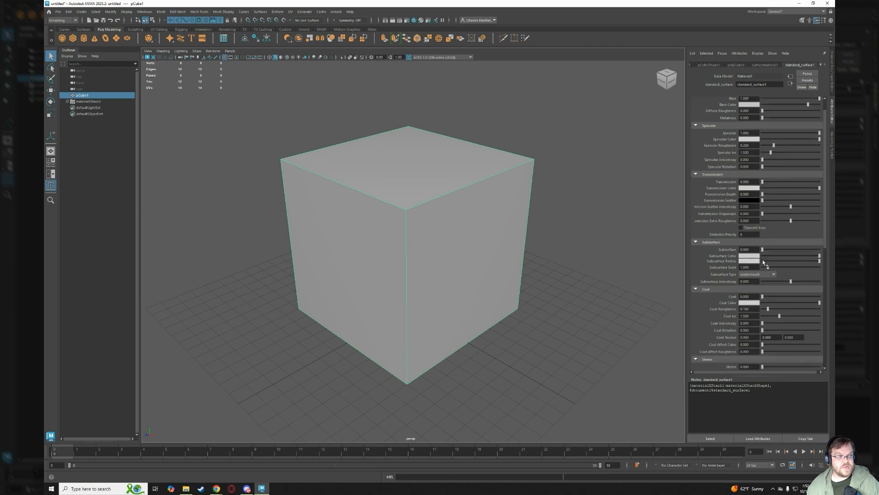
{"action": "scroll", "coordinate": [762, 265], "scroll_direction": "up", "scroll_amount": 4}
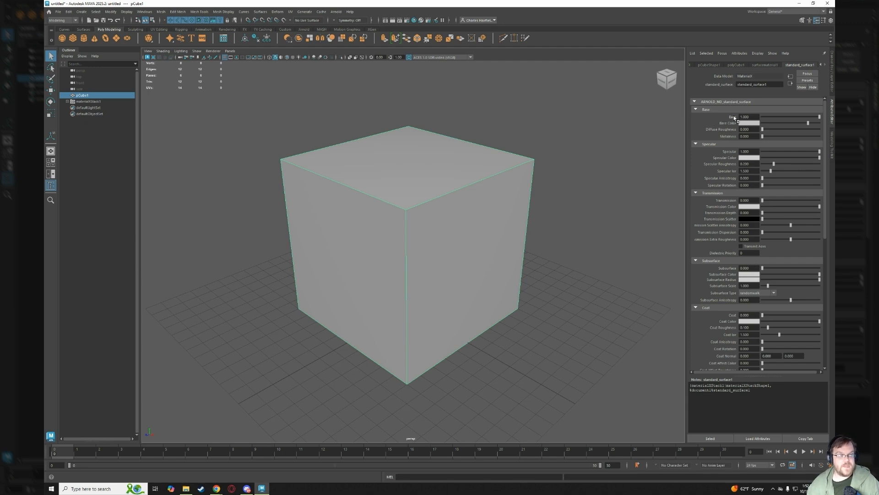
{"action": "left_click", "coordinate": [747, 123]}
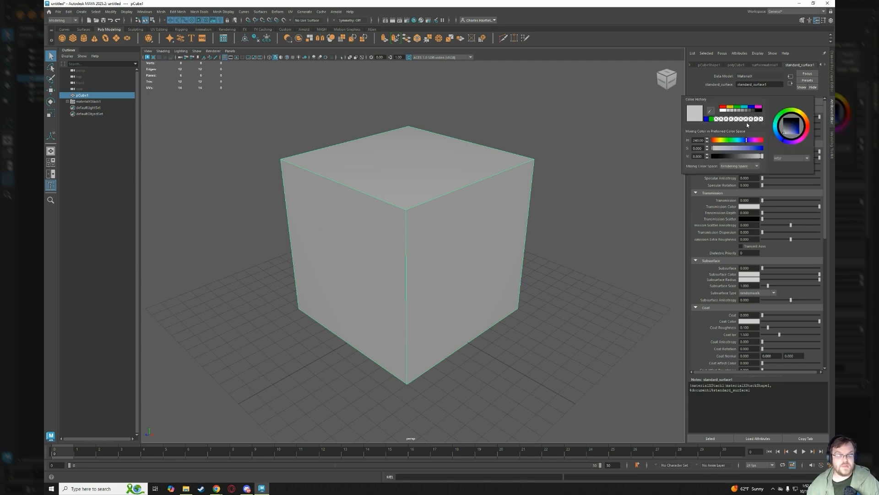
{"action": "left_click", "coordinate": [723, 107]}
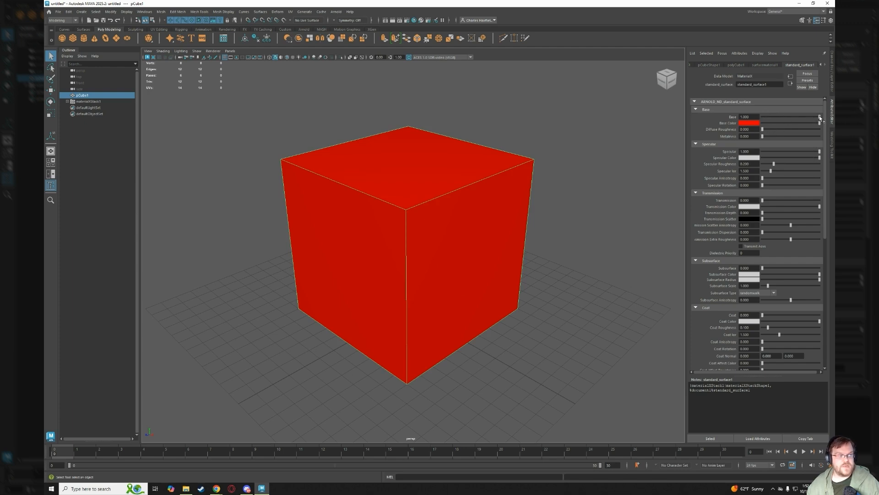
Try darkening the material's base color, and restore it to full-brightness red.
{"action": "left_click_drag", "start_coordinate": [816, 123], "coordinate": [799, 125]}
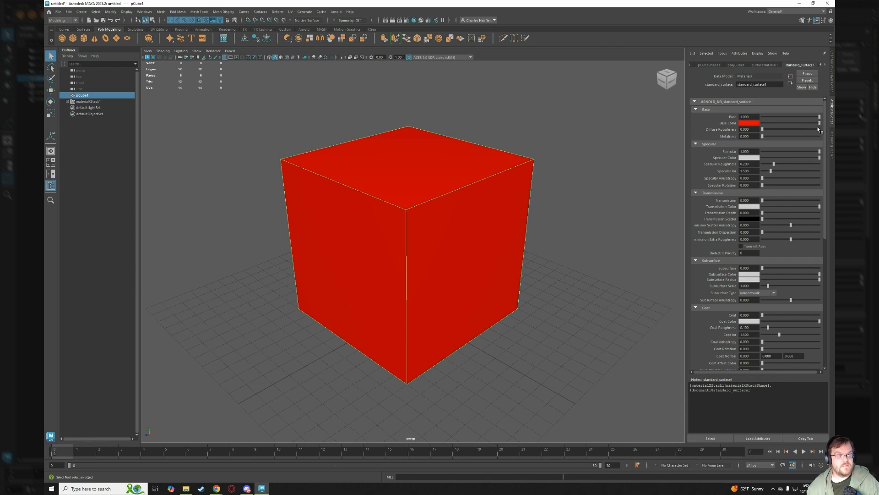
{"action": "left_click_drag", "start_coordinate": [819, 124], "coordinate": [777, 123]}
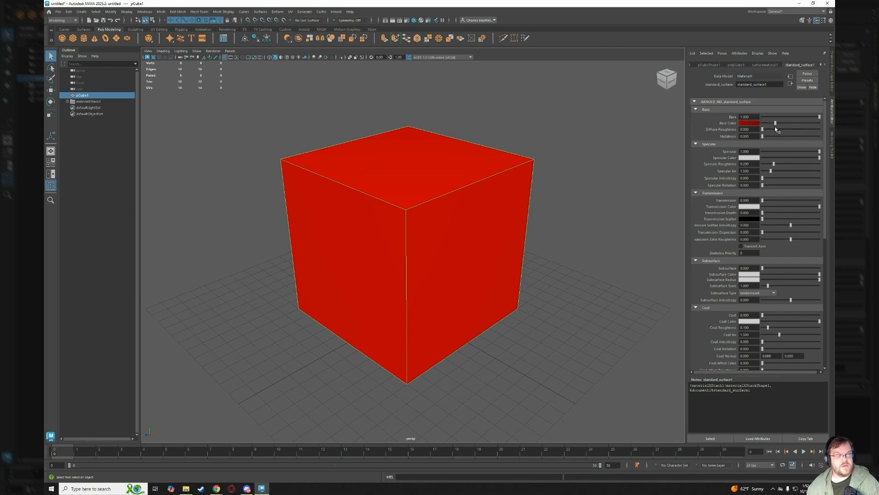
{"action": "left_click_drag", "start_coordinate": [774, 123], "coordinate": [827, 123]}
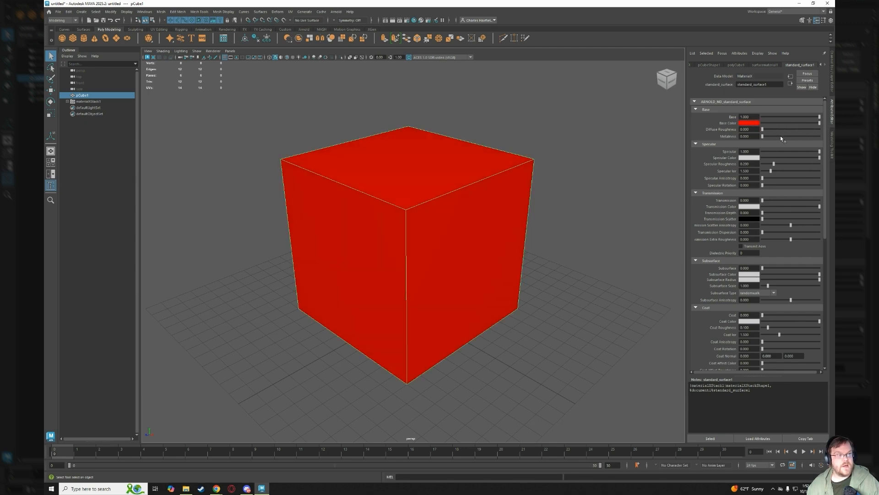
Try lowering the material's Base weight to 0, and return it to 1.
{"action": "left_click_drag", "start_coordinate": [819, 118], "coordinate": [773, 124]}
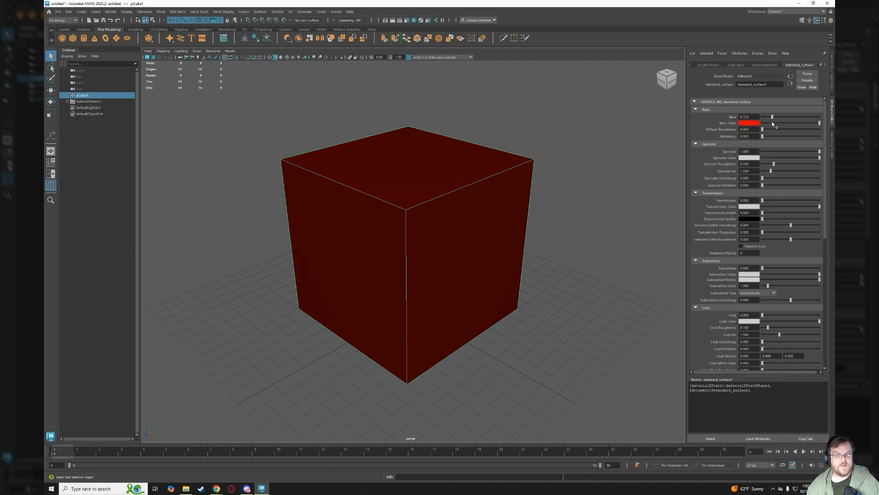
{"action": "left_click_drag", "start_coordinate": [773, 125], "coordinate": [749, 130]}
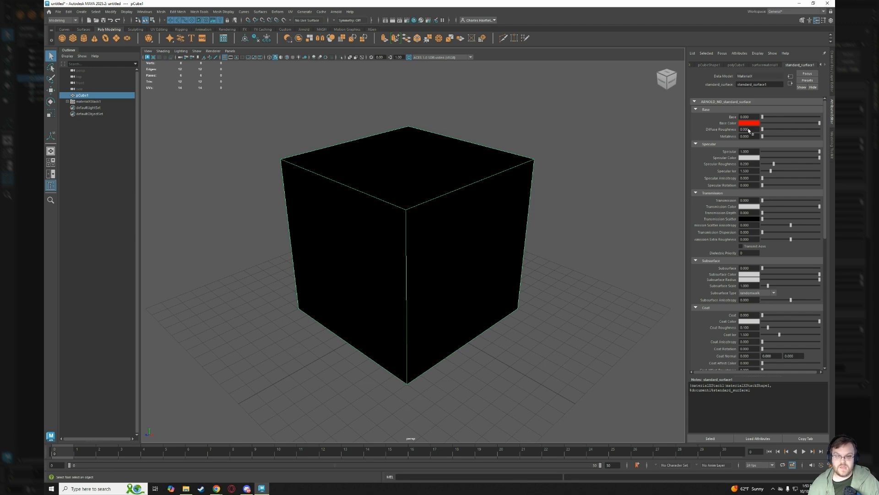
{"action": "left_click_drag", "start_coordinate": [763, 117], "coordinate": [828, 116]}
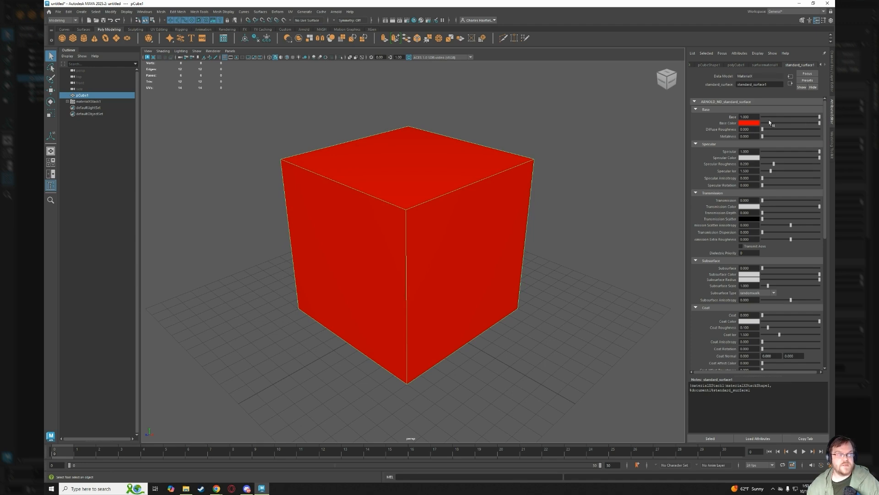
{"action": "mouse_move", "coordinate": [820, 117]}
{"action": "left_mouse_down"}
{"action": "mouse_move", "coordinate": [752, 124]}
{"action": "mouse_move", "coordinate": [834, 122]}
{"action": "left_mouse_up"}
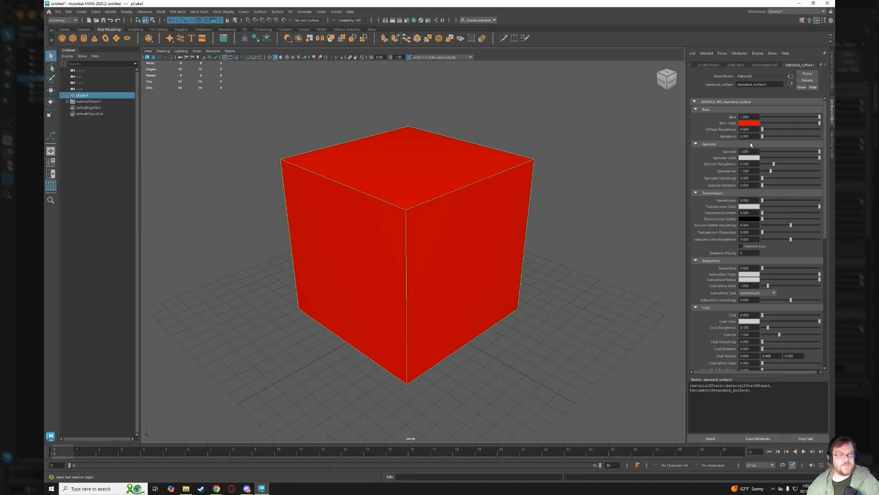
Review the material's remaining attribute sections below Base, including Transmission, Subsurface, Coat, Sheen, Emission and Geometry.
{"action": "scroll", "coordinate": [713, 285], "scroll_direction": "down", "scroll_amount": 4}
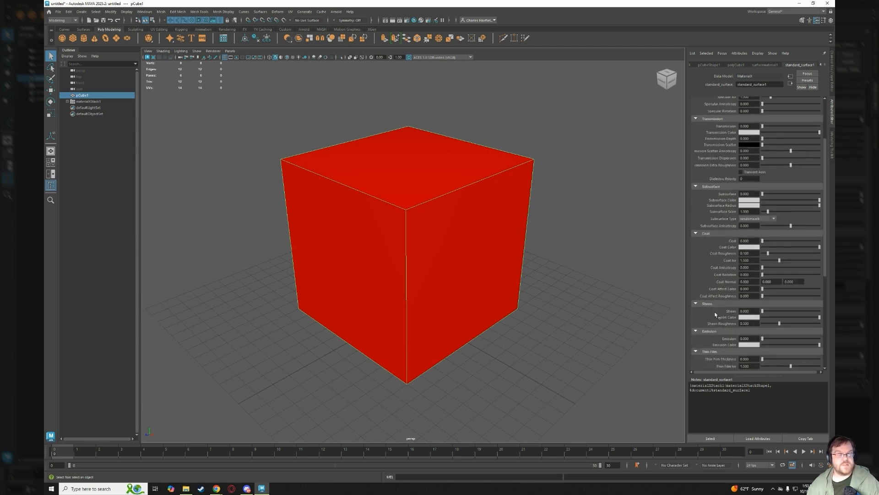
{"action": "scroll", "coordinate": [712, 342], "scroll_direction": "down", "scroll_amount": 3}
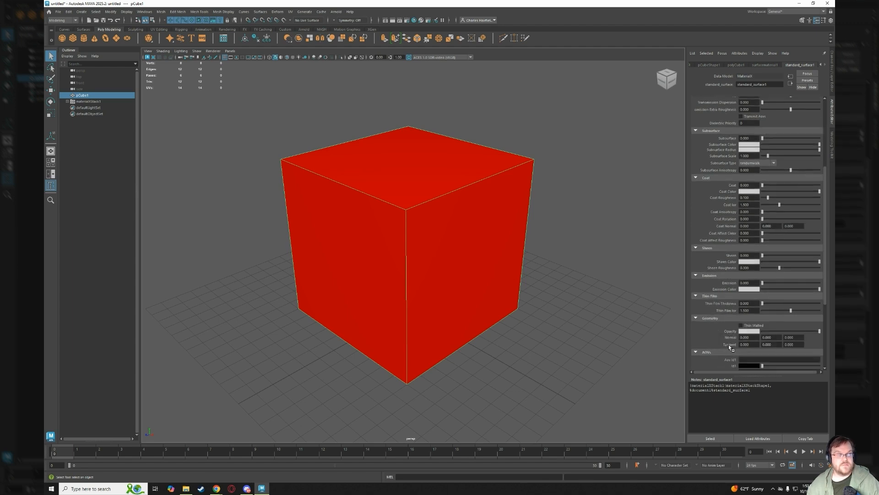
{"action": "scroll", "coordinate": [723, 297], "scroll_direction": "down", "scroll_amount": 2}
{"action": "scroll", "coordinate": [724, 297], "scroll_direction": "up", "scroll_amount": 3}
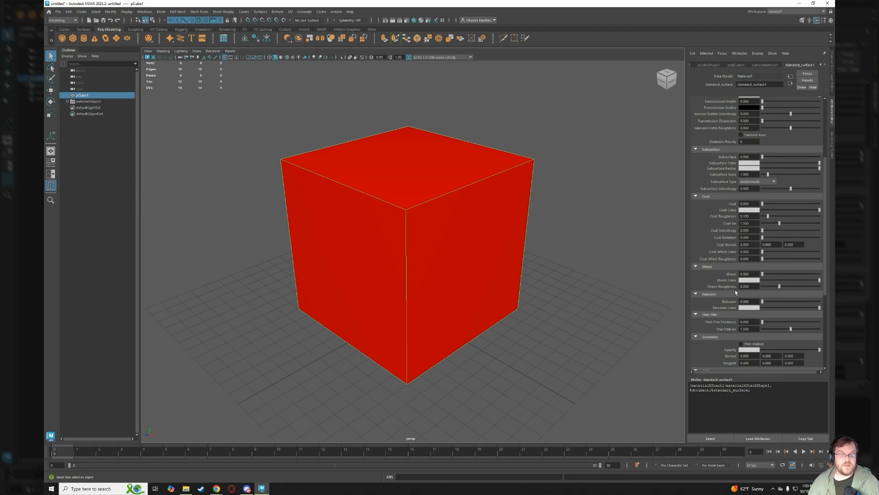
{"action": "scroll", "coordinate": [737, 288], "scroll_direction": "up", "scroll_amount": 3}
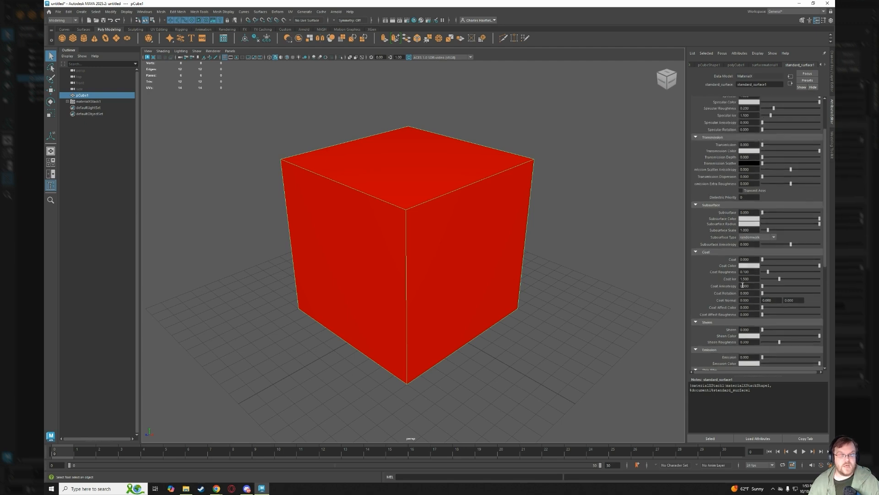
{"action": "scroll", "coordinate": [742, 284], "scroll_direction": "up", "scroll_amount": 2}
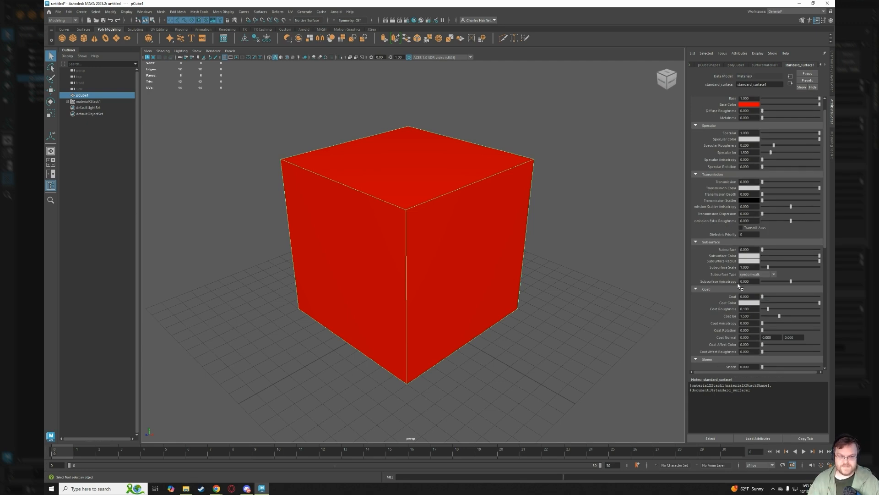
{"action": "scroll", "coordinate": [740, 236], "scroll_direction": "up", "scroll_amount": 1}
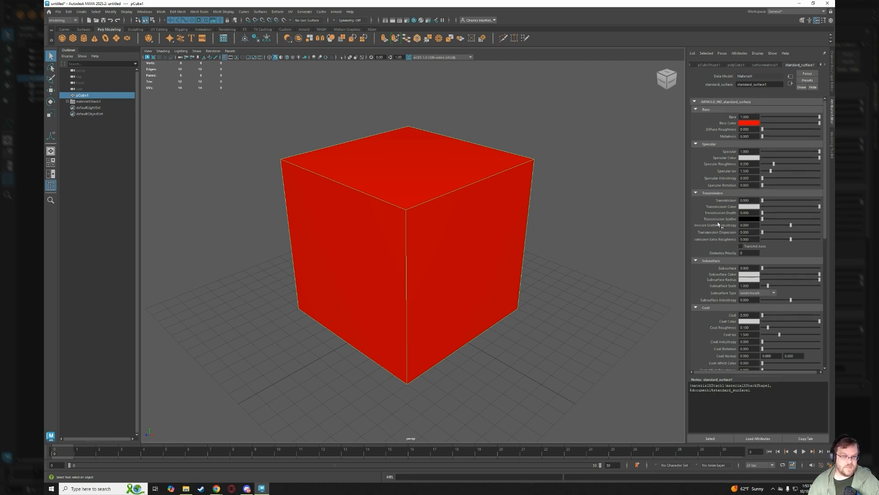
Collapse all of the material's attribute sections from Specular through Advanced, keeping only Base expanded.
{"action": "left_click", "coordinate": [696, 144]}
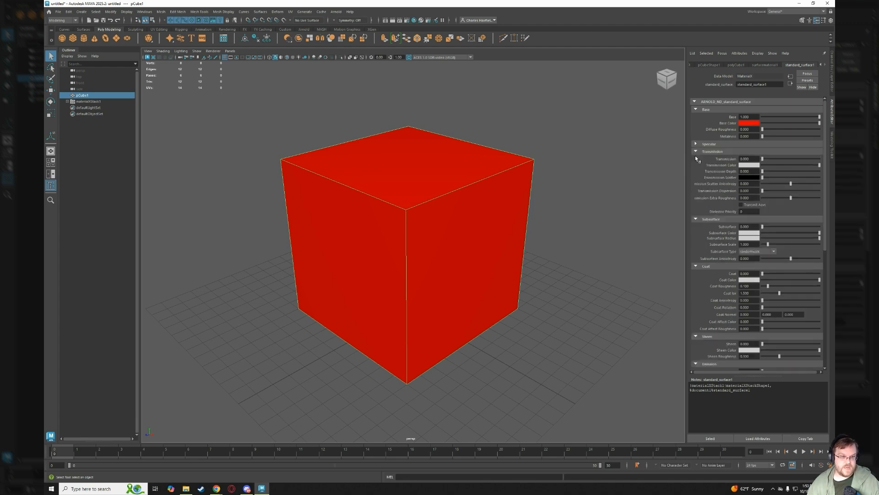
{"action": "left_click", "coordinate": [696, 151]}
{"action": "left_click", "coordinate": [696, 159]}
{"action": "left_click", "coordinate": [696, 166]}
{"action": "left_click", "coordinate": [696, 174]}
{"action": "left_click", "coordinate": [696, 181]}
{"action": "left_click", "coordinate": [696, 188]}
{"action": "left_click", "coordinate": [696, 195]}
{"action": "left_click", "coordinate": [695, 203]}
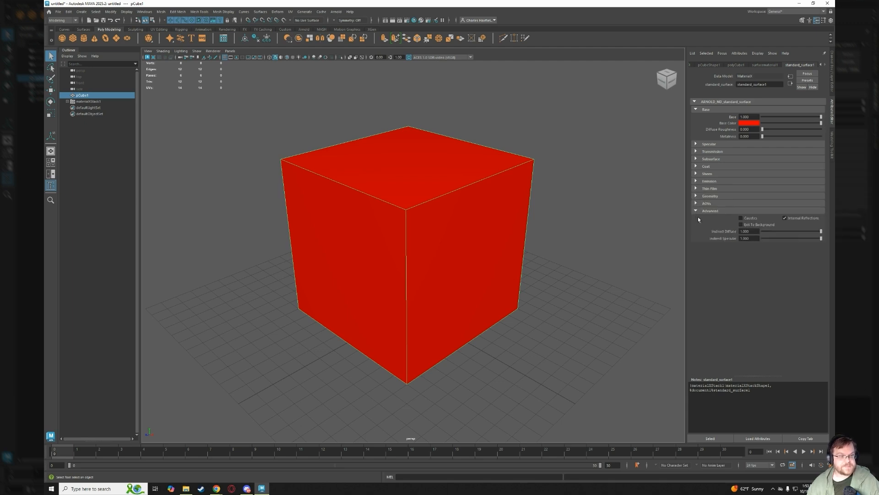
{"action": "left_click", "coordinate": [696, 210]}
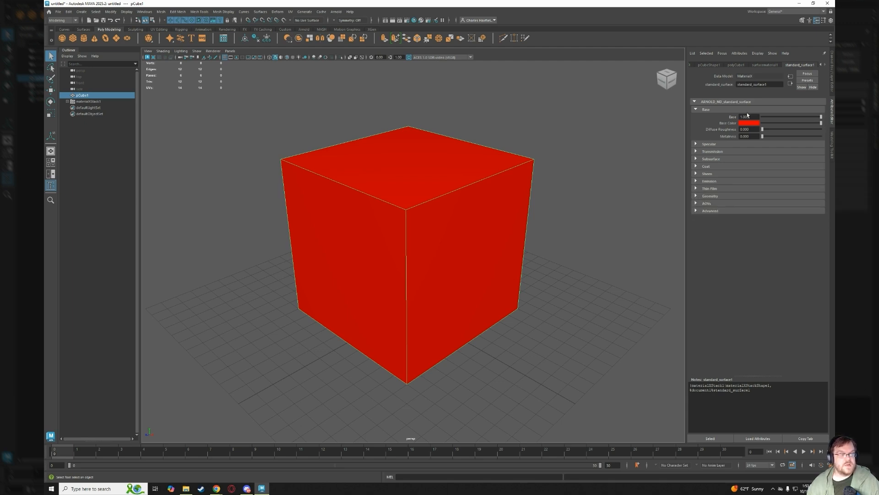
Clear the selection and select the red cube again.
{"action": "left_click", "coordinate": [755, 124]}
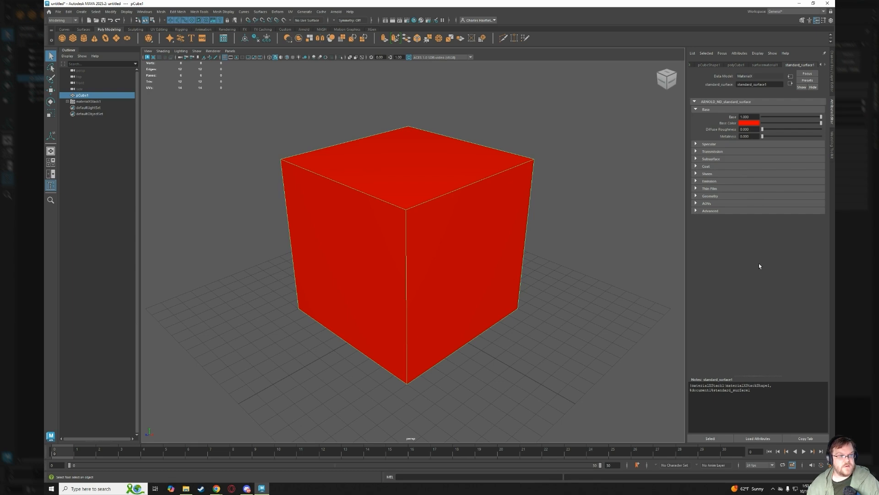
{"action": "left_click", "coordinate": [569, 221]}
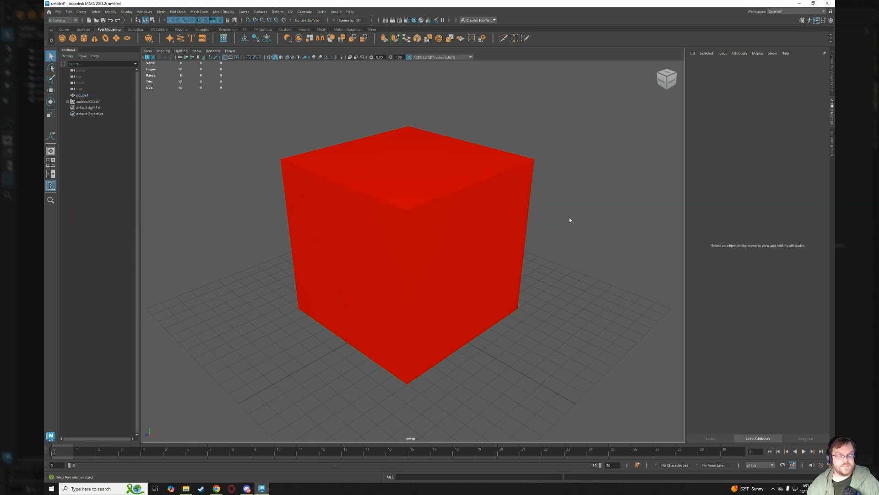
{"action": "left_click", "coordinate": [460, 232]}
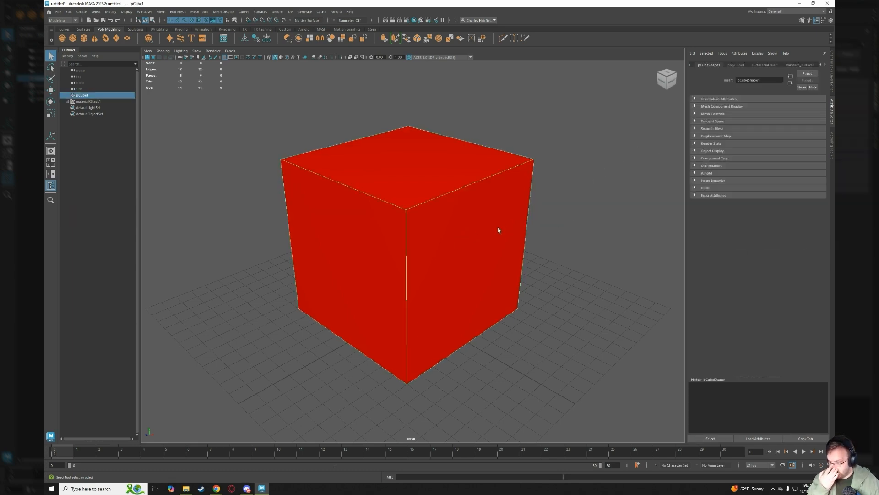
{"action": "left_click_drag", "start_coordinate": [259, 220], "coordinate": [442, 249], "text": "alt"}
{"action": "scroll", "coordinate": [450, 238], "scroll_direction": "down", "scroll_amount": 3}
{"action": "scroll", "coordinate": [451, 239], "scroll_direction": "up", "scroll_amount": 3}
{"action": "left_click_drag", "start_coordinate": [506, 257], "coordinate": [476, 263], "text": "alt"}
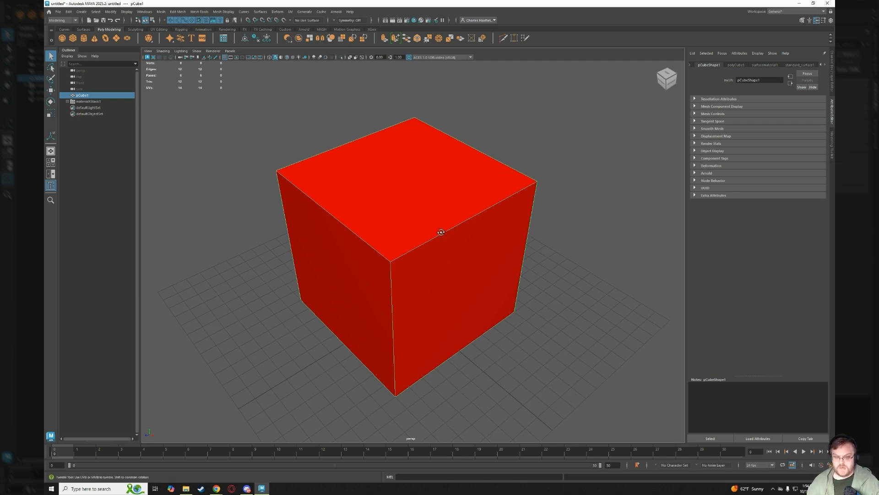
{"action": "left_click_drag", "start_coordinate": [440, 232], "coordinate": [447, 221], "text": "alt"}
{"action": "left_click_drag", "start_coordinate": [400, 235], "coordinate": [392, 257], "text": "alt"}
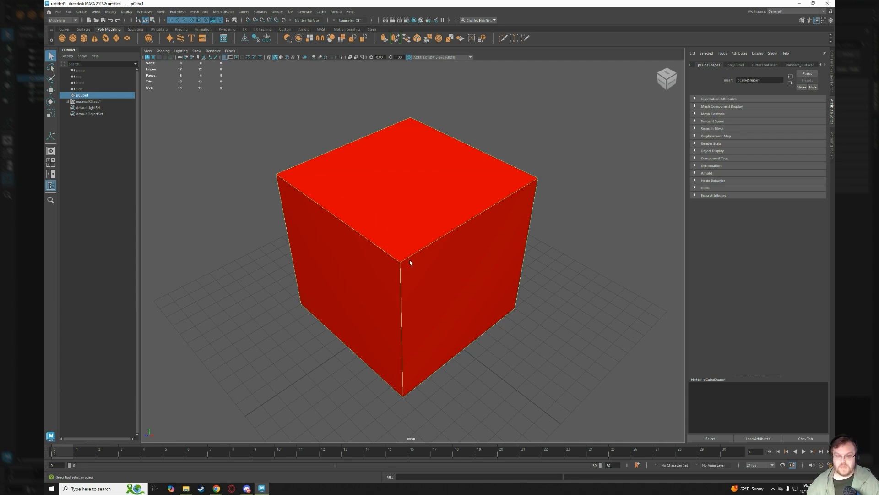
{"action": "left_click_drag", "start_coordinate": [401, 260], "coordinate": [483, 269], "text": "alt"}
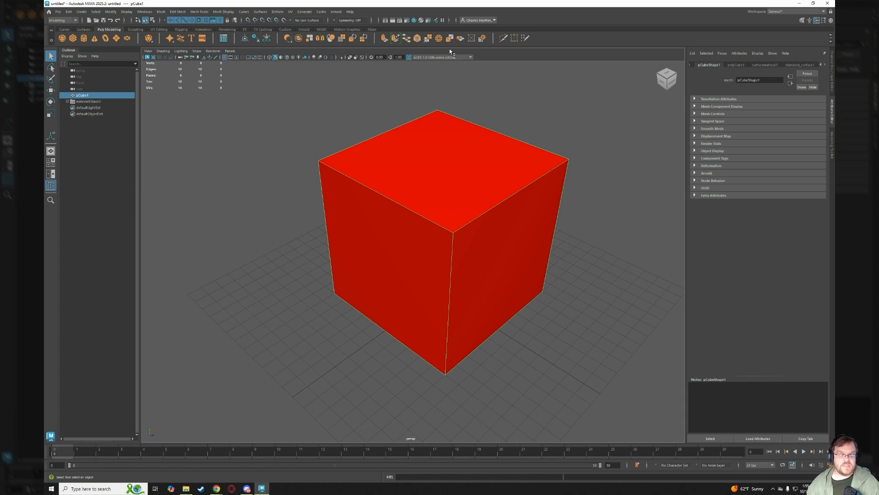
Open the UV Editor for the cube and enlarge its window to show the full UV layout.
{"action": "left_click", "coordinate": [290, 12]}
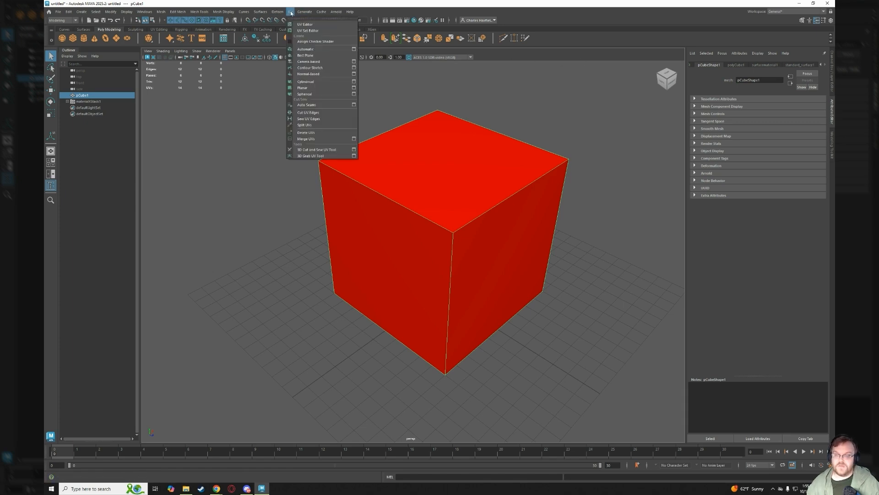
{"action": "left_click", "coordinate": [322, 25]}
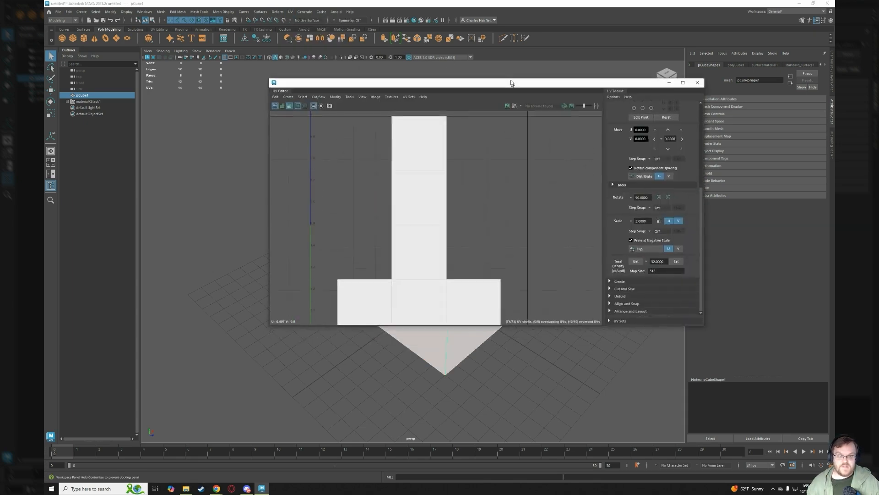
{"action": "left_click_drag", "start_coordinate": [512, 97], "coordinate": [441, 49]}
{"action": "mouse_move", "coordinate": [634, 290]}
{"action": "left_mouse_down"}
{"action": "mouse_move", "coordinate": [652, 290]}
{"action": "mouse_move", "coordinate": [630, 290]}
{"action": "left_mouse_up"}
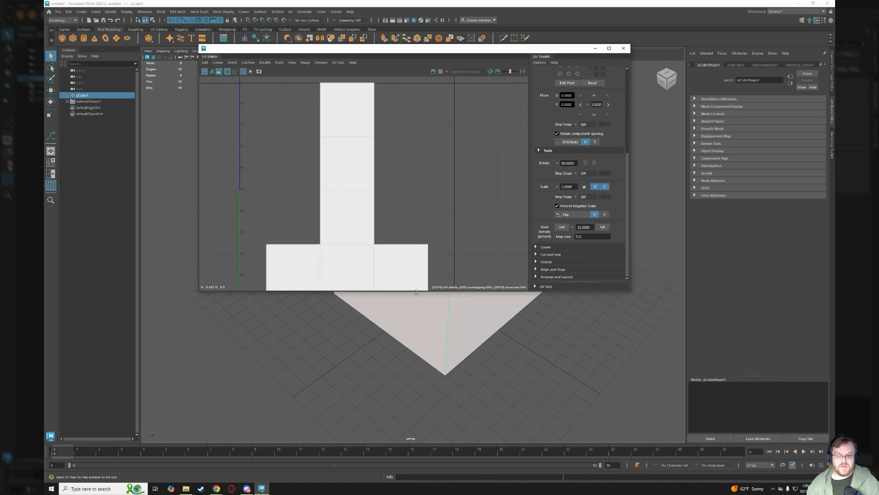
{"action": "left_click_drag", "start_coordinate": [417, 293], "coordinate": [420, 325]}
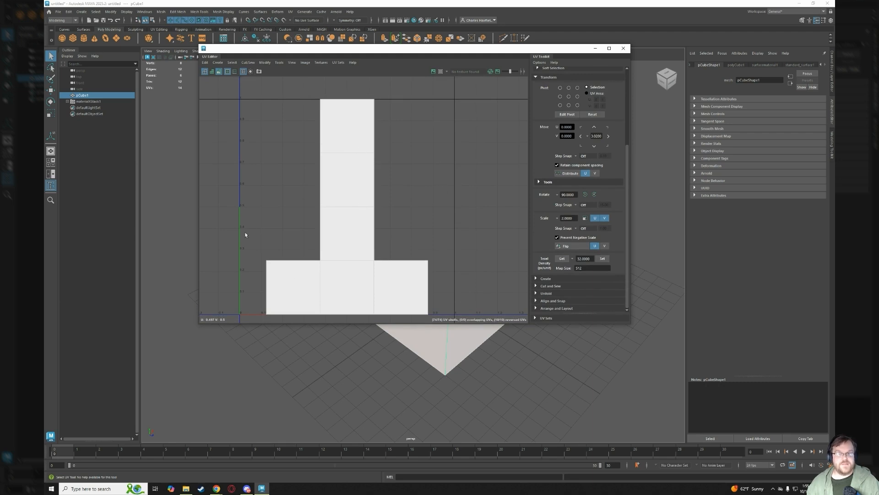
Switch the UV Editor to face selection and place its window beside the cube so both can be seen.
{"action": "left_click_drag", "start_coordinate": [457, 52], "coordinate": [805, 112]}
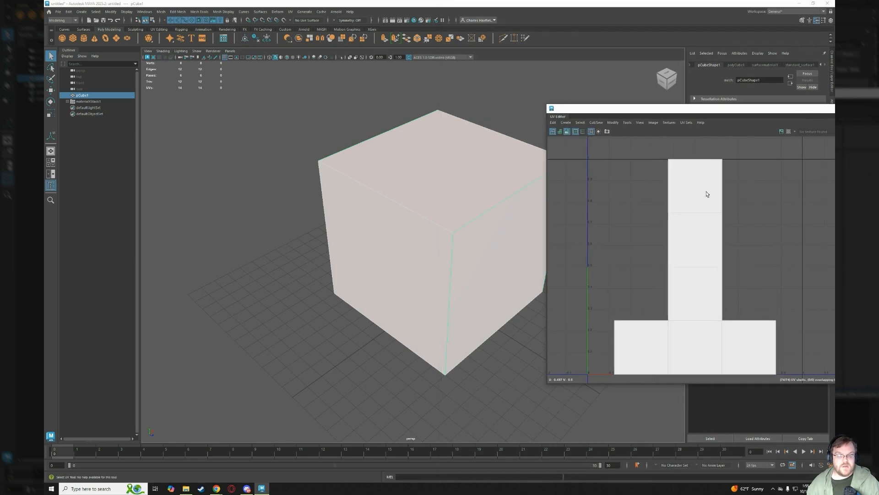
{"action": "left_click_drag", "start_coordinate": [729, 113], "coordinate": [689, 79]}
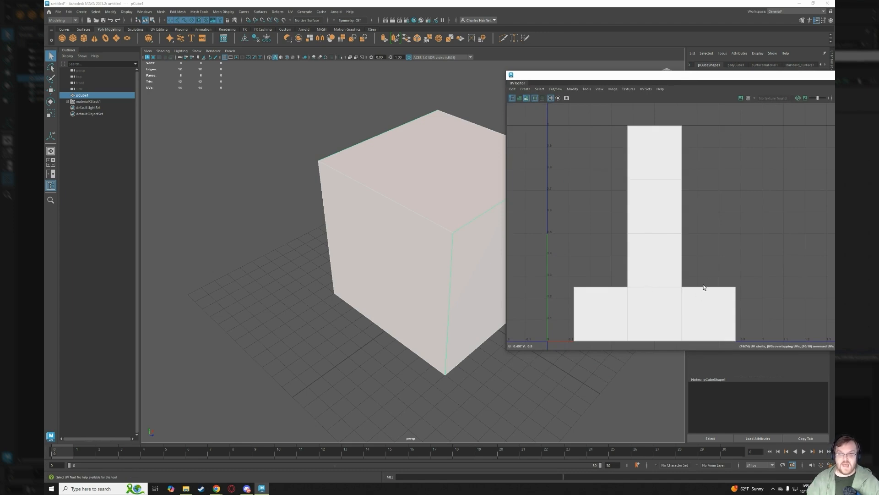
{"action": "left_click_drag", "start_coordinate": [678, 78], "coordinate": [460, 92]}
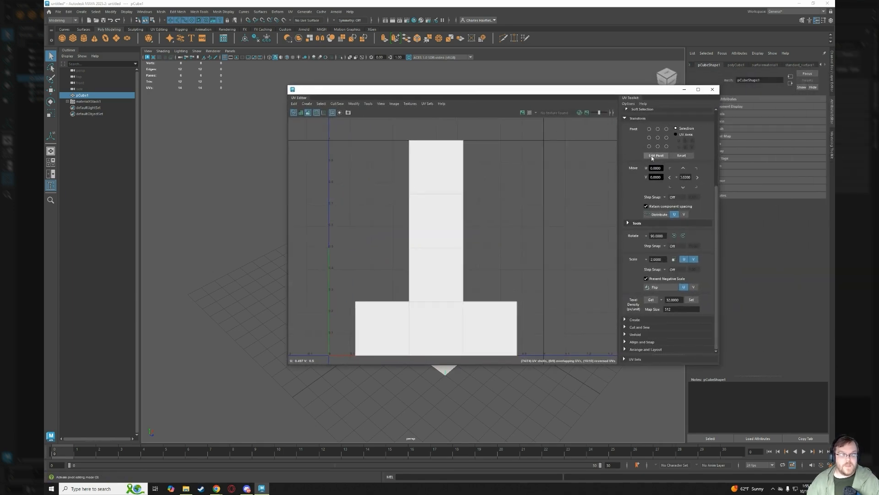
{"action": "scroll", "coordinate": [656, 158], "scroll_direction": "up", "scroll_amount": 3}
{"action": "left_click_drag", "start_coordinate": [585, 90], "coordinate": [660, 82]}
{"action": "right_click", "coordinate": [646, 174]}
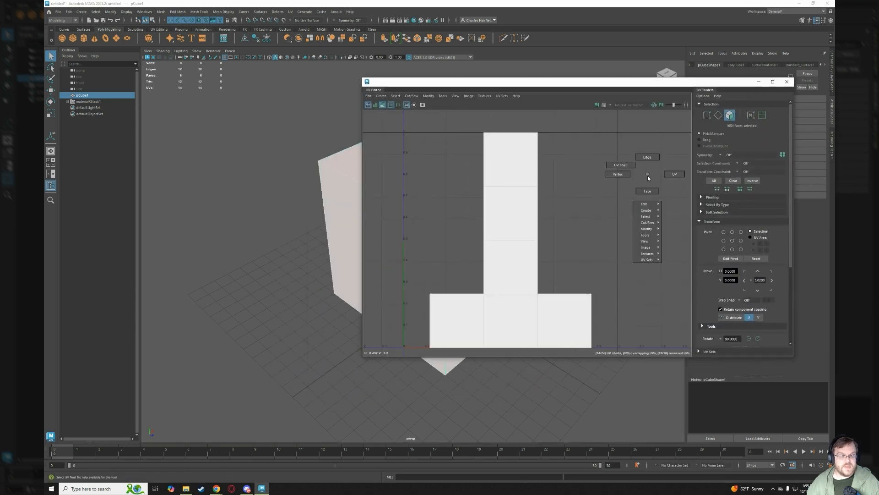
{"action": "left_click", "coordinate": [647, 190]}
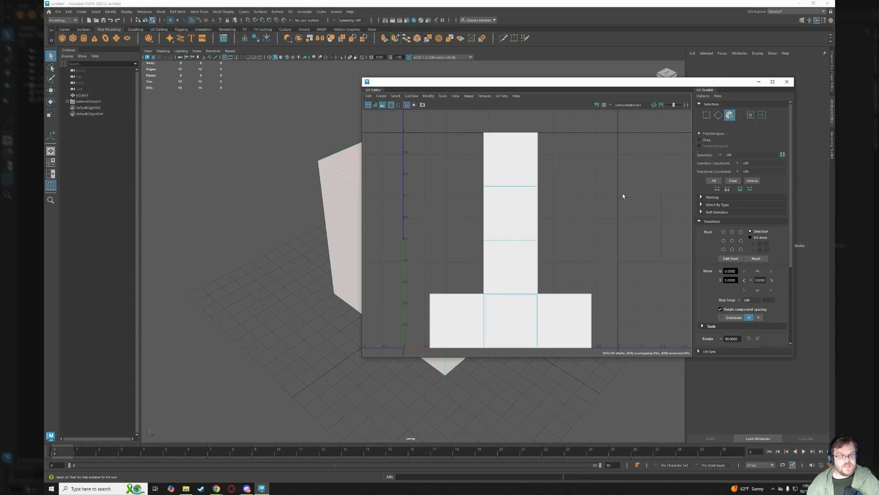
{"action": "left_click_drag", "start_coordinate": [551, 80], "coordinate": [750, 157]}
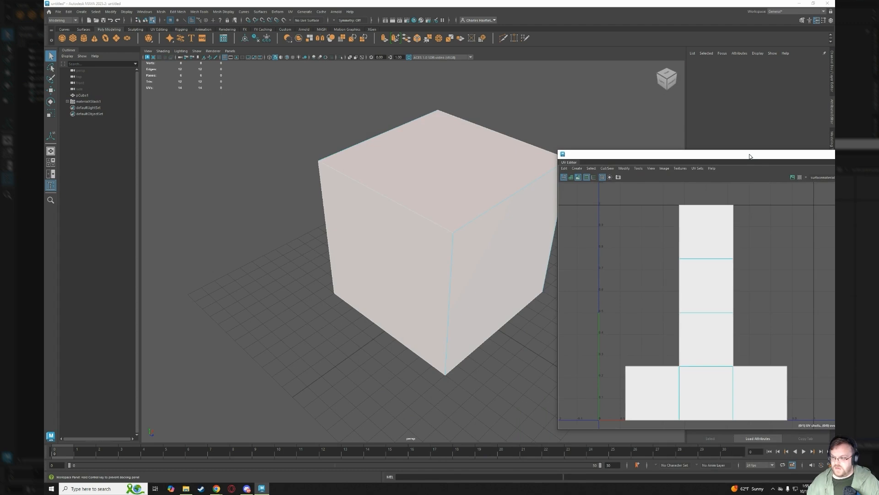
Select faces in the central column of the UV layout one by one and inspect the matching faces on the cube.
{"action": "left_click", "coordinate": [682, 238]}
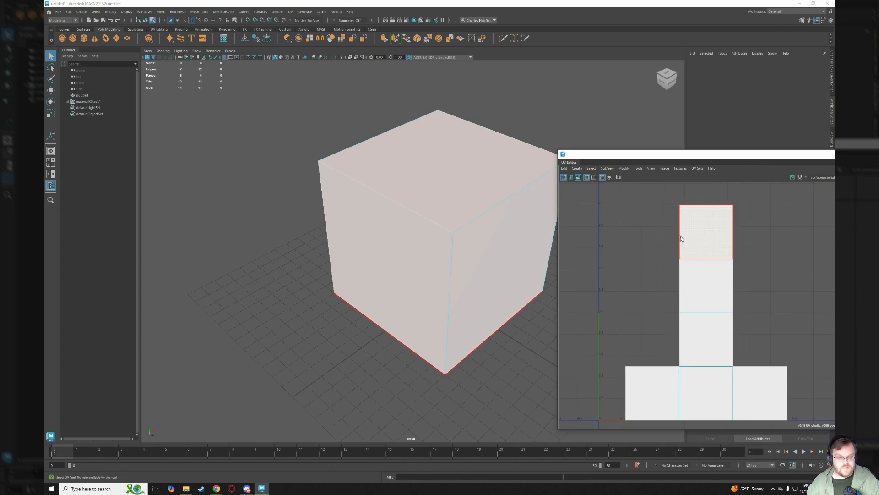
{"action": "left_click", "coordinate": [710, 245]}
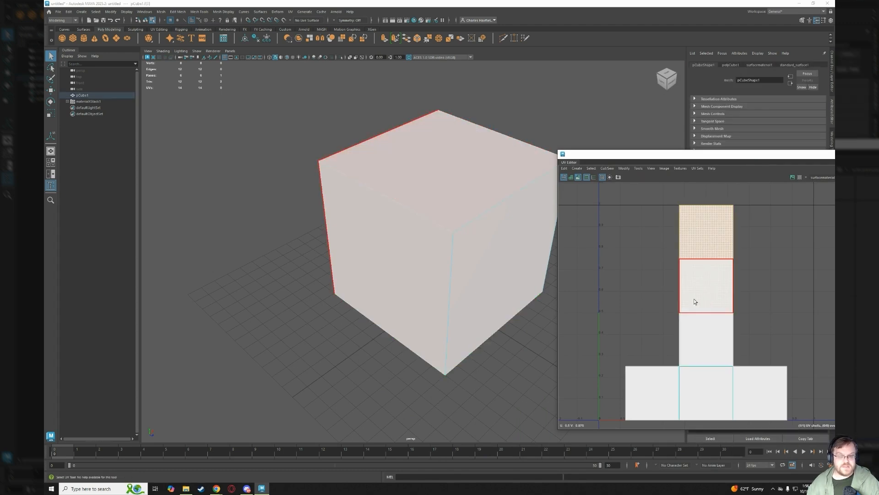
{"action": "left_click_drag", "start_coordinate": [493, 336], "coordinate": [493, 268], "text": "alt"}
{"action": "scroll", "coordinate": [459, 226], "scroll_direction": "up", "scroll_amount": 1}
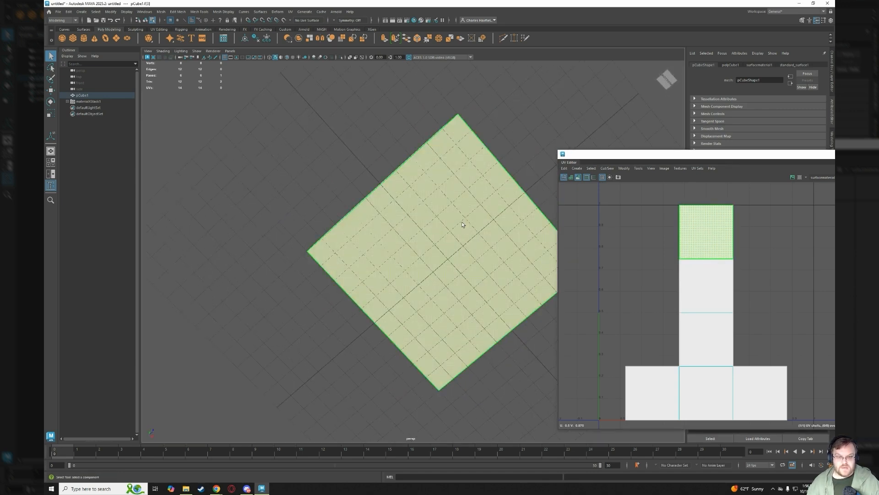
{"action": "left_click_drag", "start_coordinate": [473, 293], "coordinate": [478, 274]}
{"action": "left_click_drag", "start_coordinate": [477, 270], "coordinate": [449, 307], "text": "alt"}
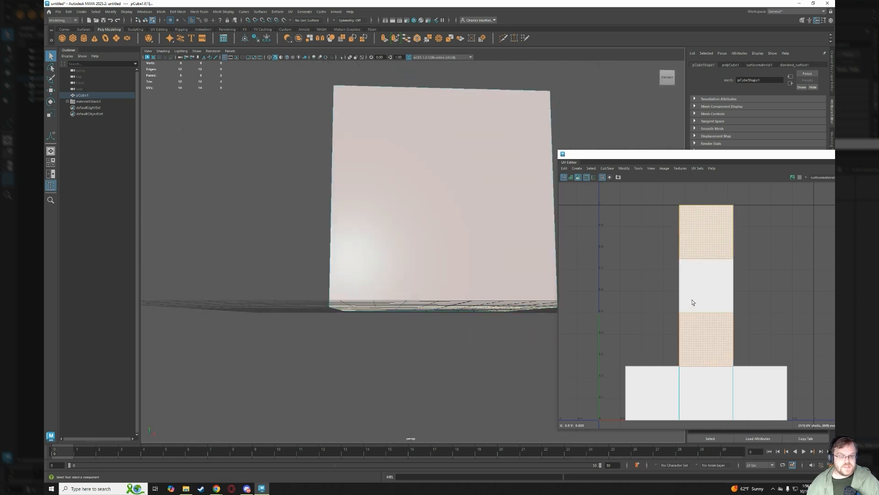
{"action": "left_click", "coordinate": [705, 287]}
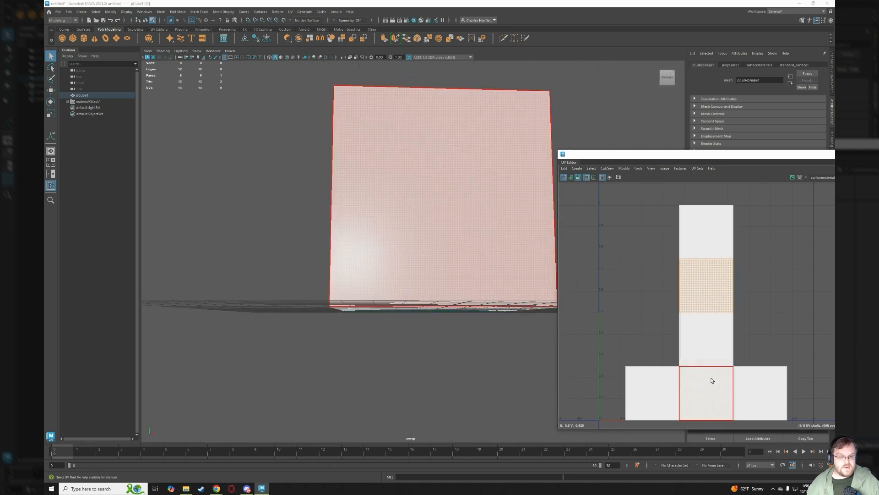
{"action": "left_click", "coordinate": [405, 249]}
{"action": "left_click_drag", "start_coordinate": [404, 249], "coordinate": [465, 277], "text": "alt"}
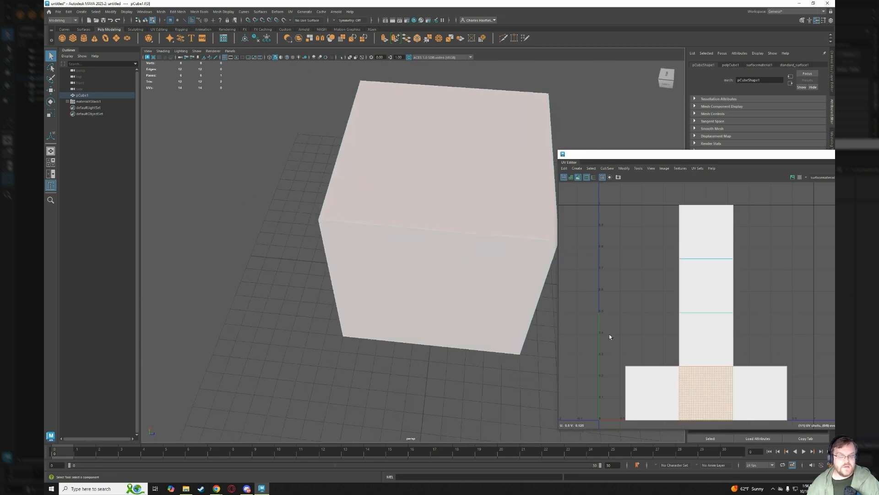
Select further faces across the UV layout, including a side face, the upper column faces and the bottom middle face.
{"action": "left_click", "coordinate": [664, 383]}
{"action": "left_click", "coordinate": [695, 343]}
{"action": "left_click", "coordinate": [702, 305]}
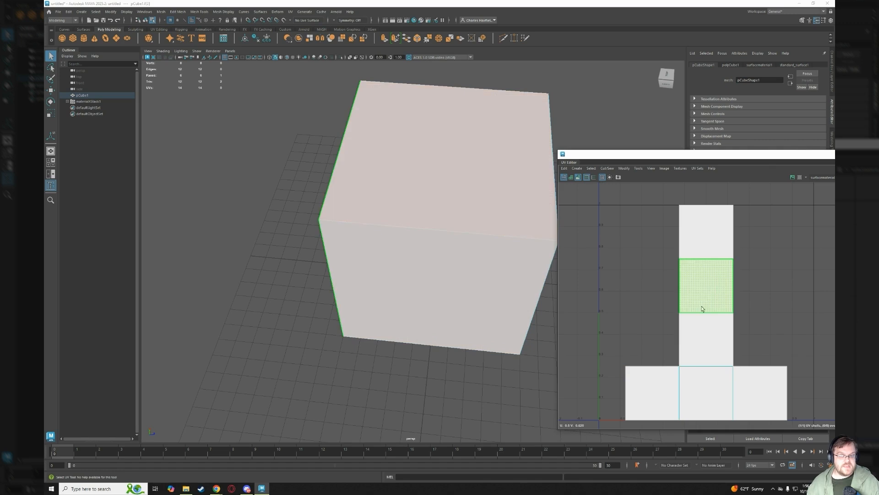
{"action": "left_click", "coordinate": [703, 247]}
{"action": "left_click", "coordinate": [700, 383]}
Select the cube's front and top faces in the viewport to compare them with their positions in the UV layout.
{"action": "left_click", "coordinate": [465, 275]}
{"action": "left_click", "coordinate": [463, 172]}
{"action": "left_click_drag", "start_coordinate": [403, 255], "coordinate": [482, 236], "text": "alt"}
{"action": "left_click", "coordinate": [464, 236]}
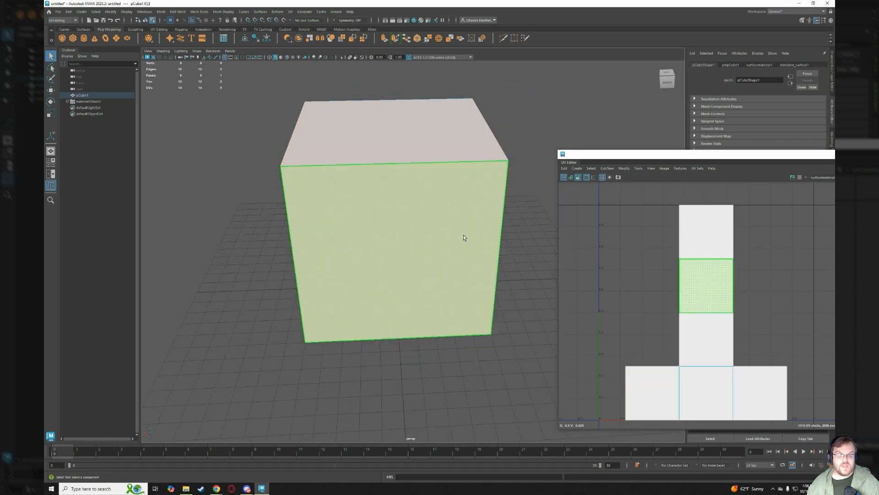
{"action": "left_click", "coordinate": [451, 354]}
{"action": "left_click", "coordinate": [449, 143]}
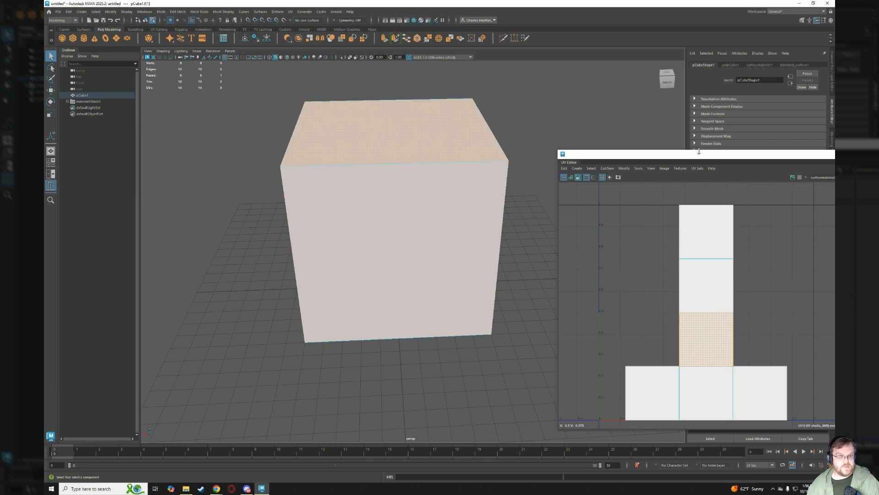
Examine how the cube's six faces are unfolded in the UV Editor, comparing the layout with the cube.
{"action": "left_click_drag", "start_coordinate": [701, 156], "coordinate": [485, 96]}
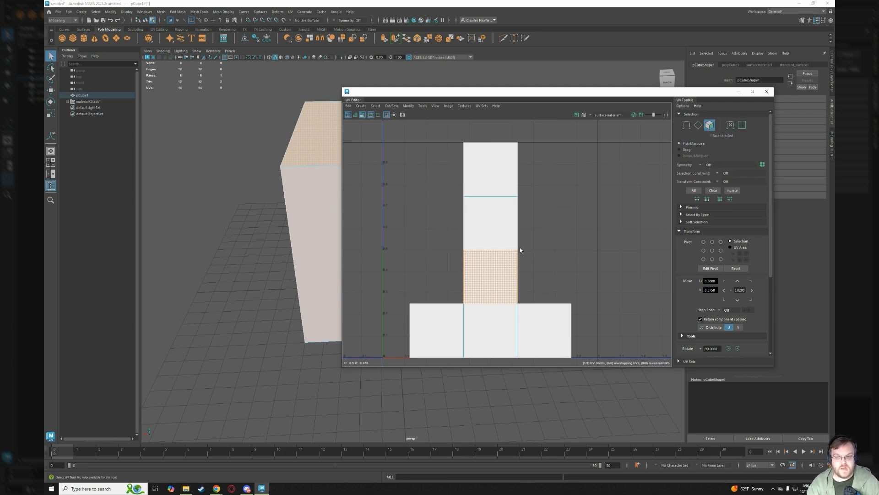
{"action": "scroll", "coordinate": [520, 249], "scroll_direction": "down", "scroll_amount": 1}
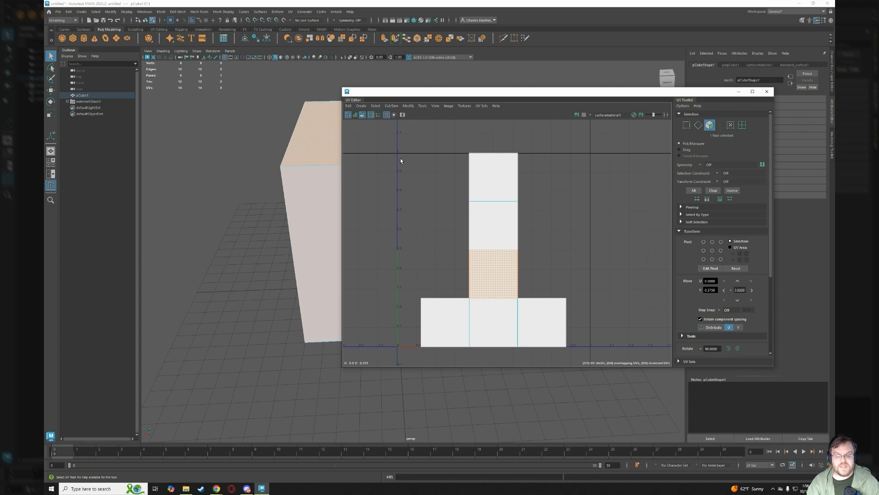
{"action": "left_click_drag", "start_coordinate": [459, 94], "coordinate": [553, 106]}
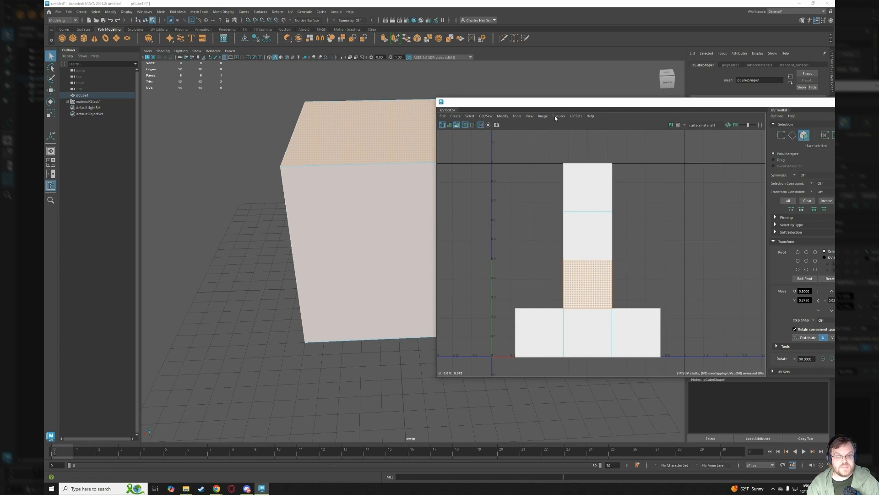
{"action": "left_click_drag", "start_coordinate": [627, 106], "coordinate": [543, 83]}
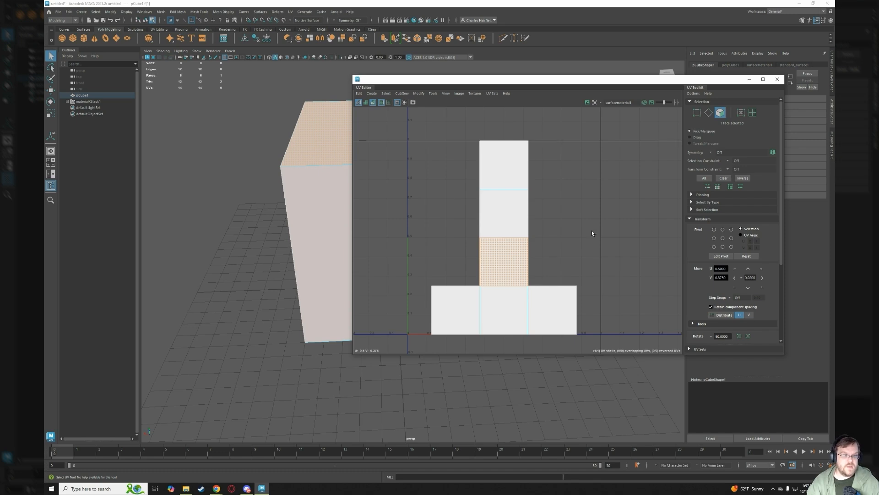
{"action": "left_click_drag", "start_coordinate": [523, 80], "coordinate": [707, 106]}
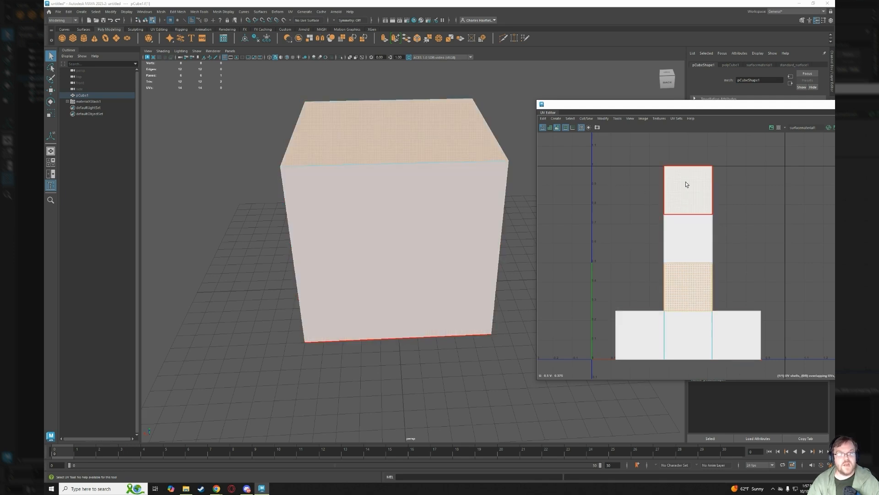
{"action": "left_click_drag", "start_coordinate": [717, 109], "coordinate": [675, 88]}
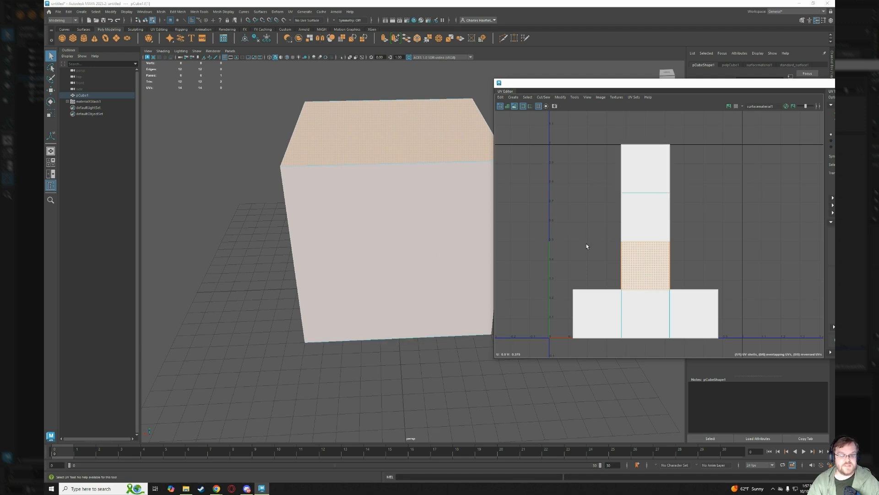
{"action": "left_click_drag", "start_coordinate": [603, 87], "coordinate": [411, 104]}
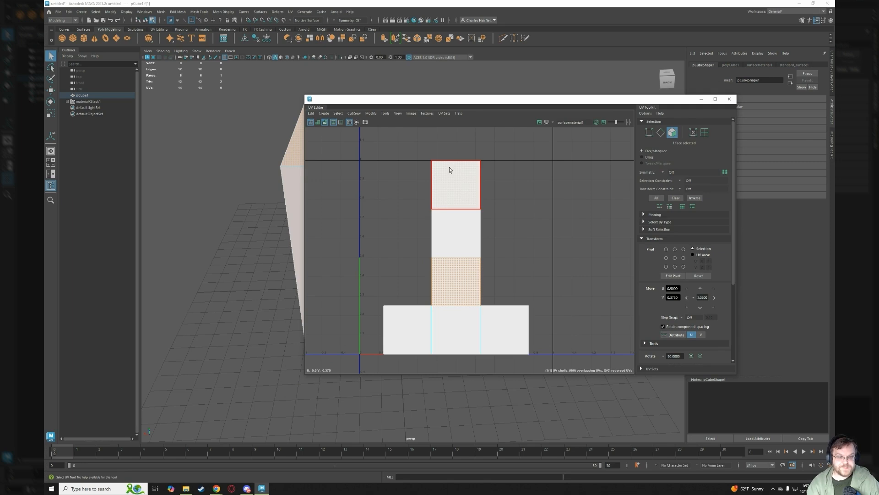
Clear the face selection in the UV layout and close the UV Editor.
{"action": "left_click", "coordinate": [528, 274]}
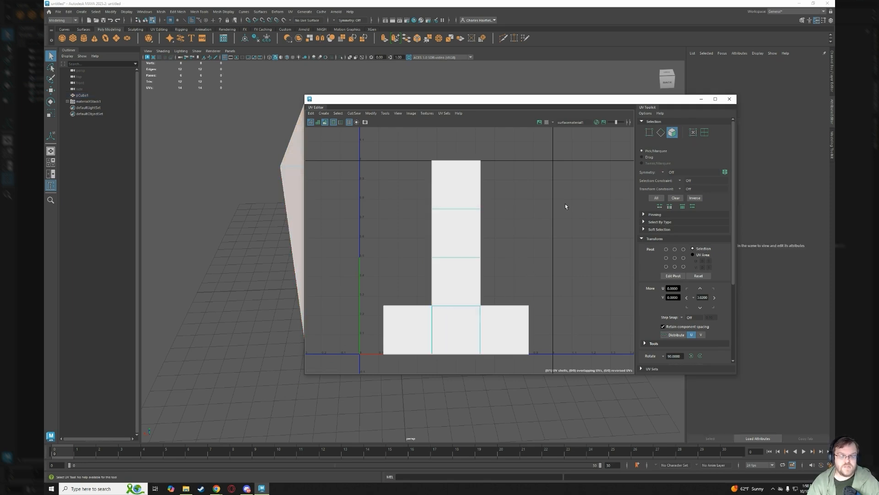
{"action": "scroll", "coordinate": [566, 224], "scroll_direction": "down", "scroll_amount": 2}
{"action": "scroll", "coordinate": [554, 247], "scroll_direction": "up", "scroll_amount": 1}
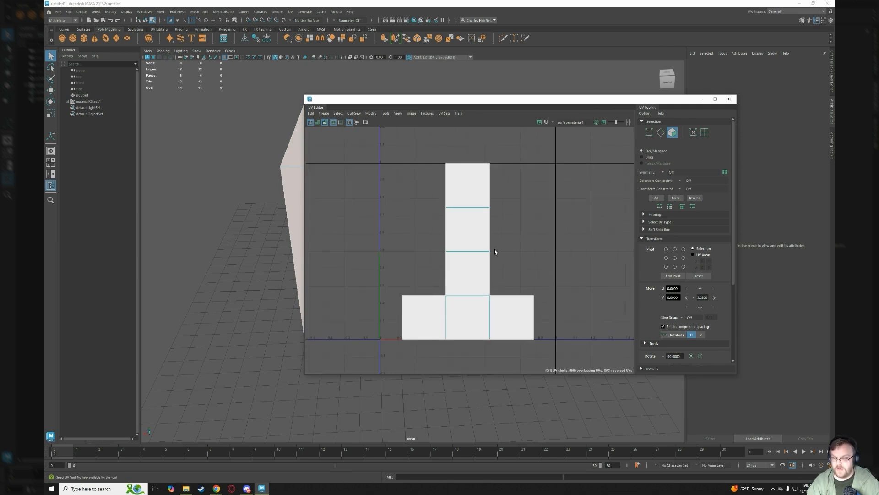
{"action": "scroll", "coordinate": [577, 286], "scroll_direction": "down", "scroll_amount": 1}
{"action": "scroll", "coordinate": [568, 292], "scroll_direction": "up", "scroll_amount": 1}
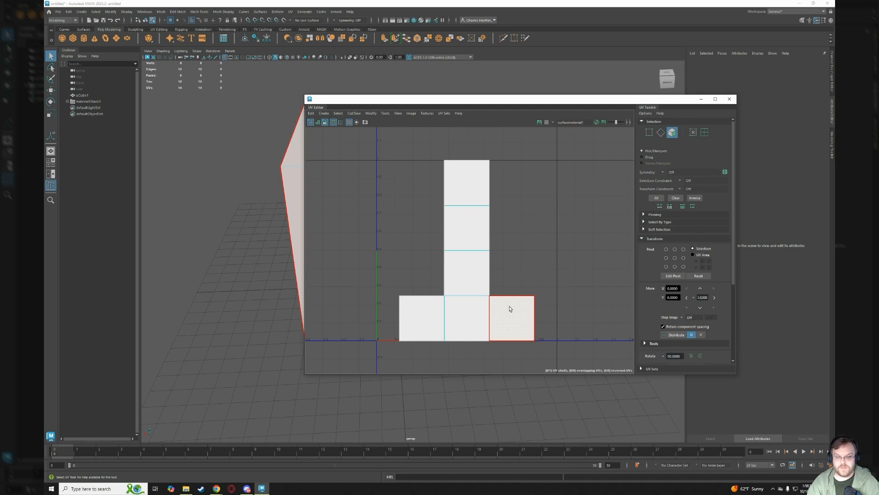
{"action": "scroll", "coordinate": [395, 263], "scroll_direction": "up", "scroll_amount": 1}
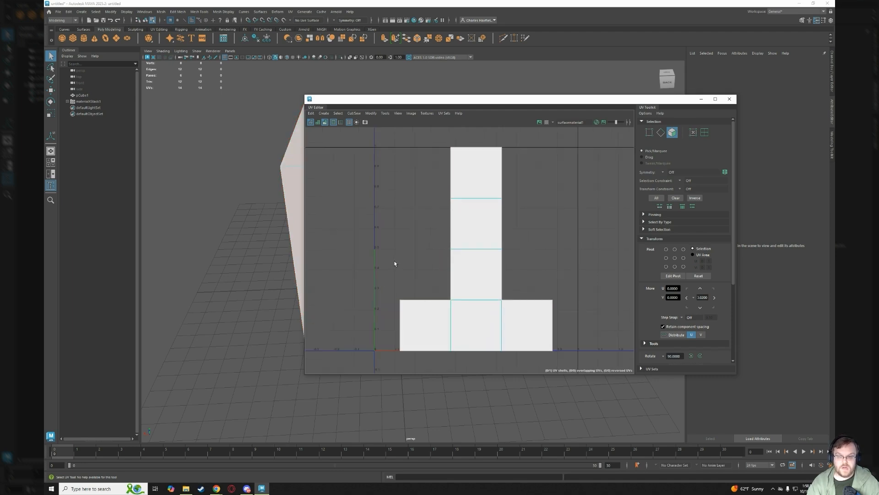
{"action": "left_click_drag", "start_coordinate": [537, 101], "coordinate": [452, 97]}
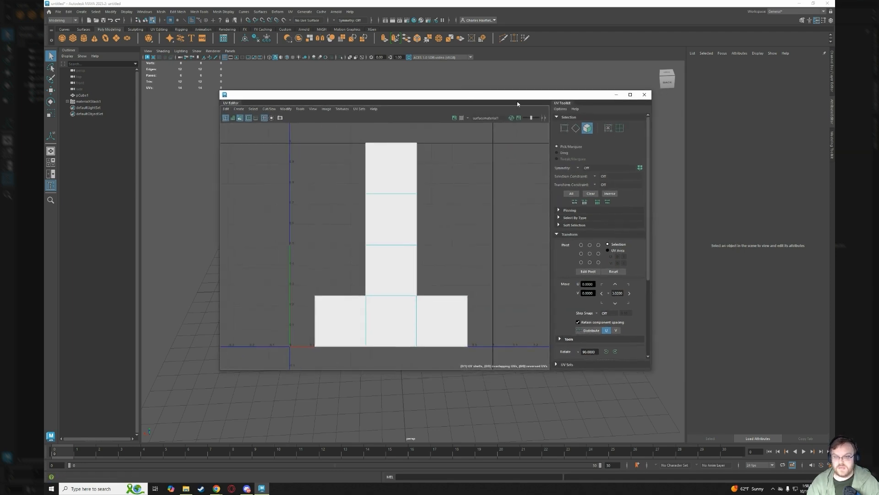
{"action": "left_click", "coordinate": [644, 95]}
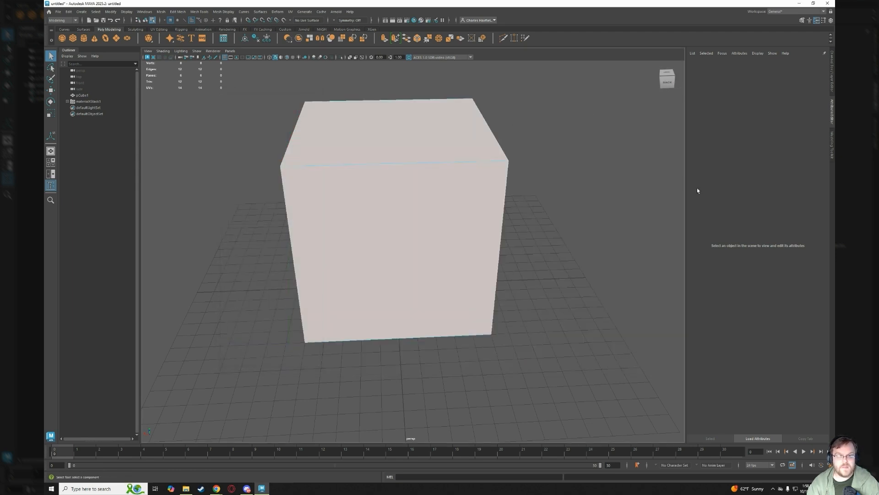
Switch to the UV Editing workspace and bring the cube's whole UV layout into view with no face selected.
{"action": "left_click", "coordinate": [786, 14]}
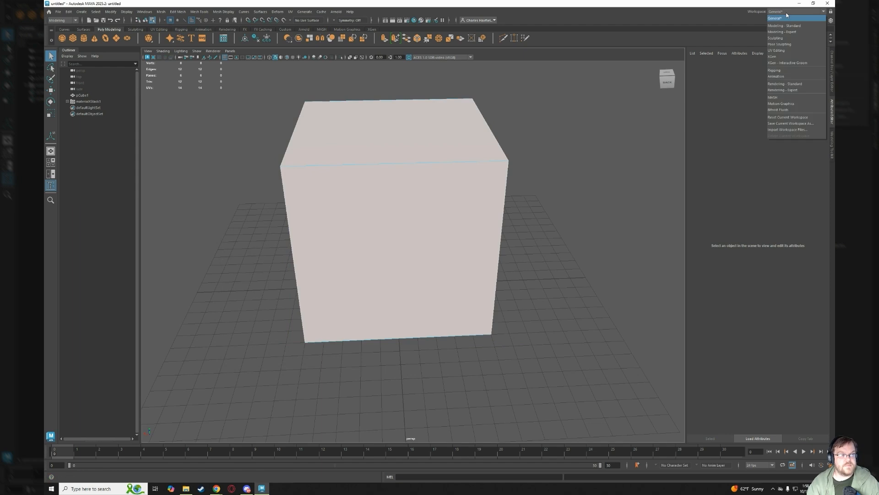
{"action": "left_click", "coordinate": [783, 50]}
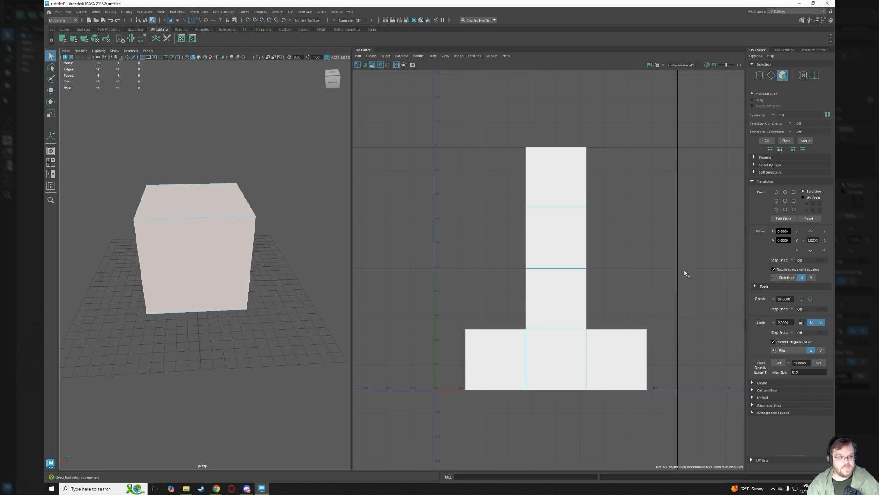
{"action": "scroll", "coordinate": [704, 248], "scroll_direction": "up", "scroll_amount": 2}
{"action": "scroll", "coordinate": [615, 233], "scroll_direction": "down", "scroll_amount": 2}
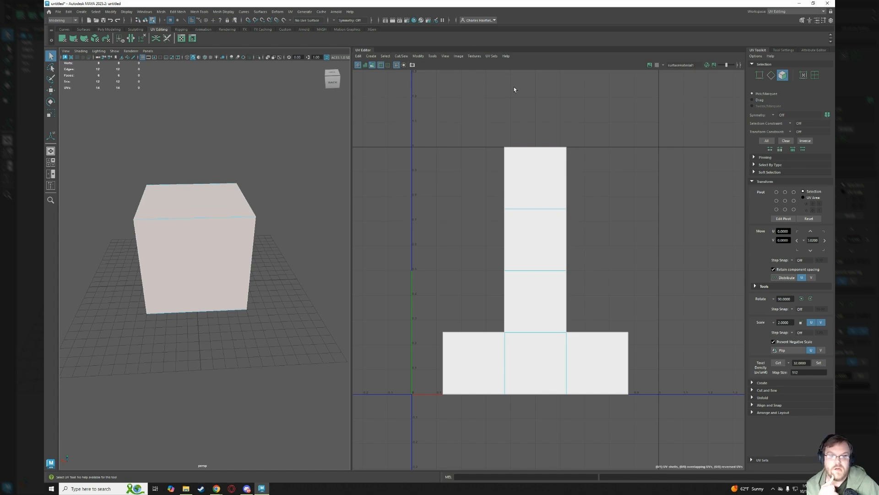
{"action": "left_click", "coordinate": [555, 194]}
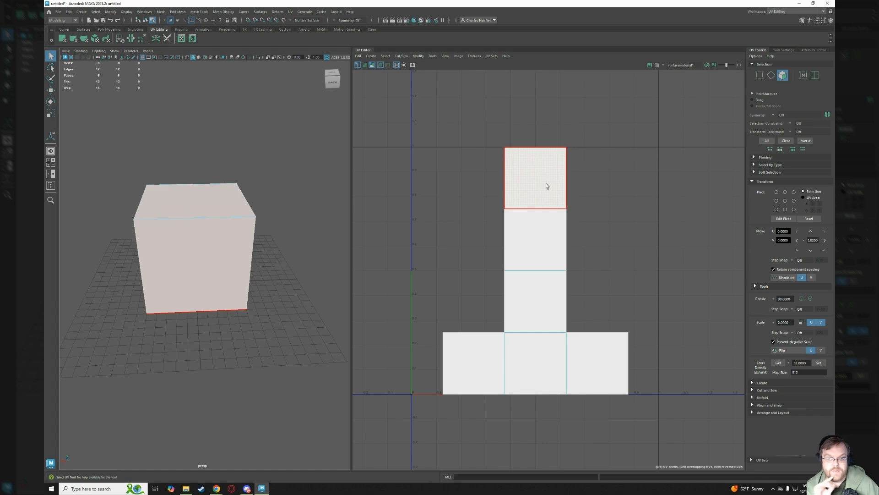
{"action": "left_click", "coordinate": [520, 126]}
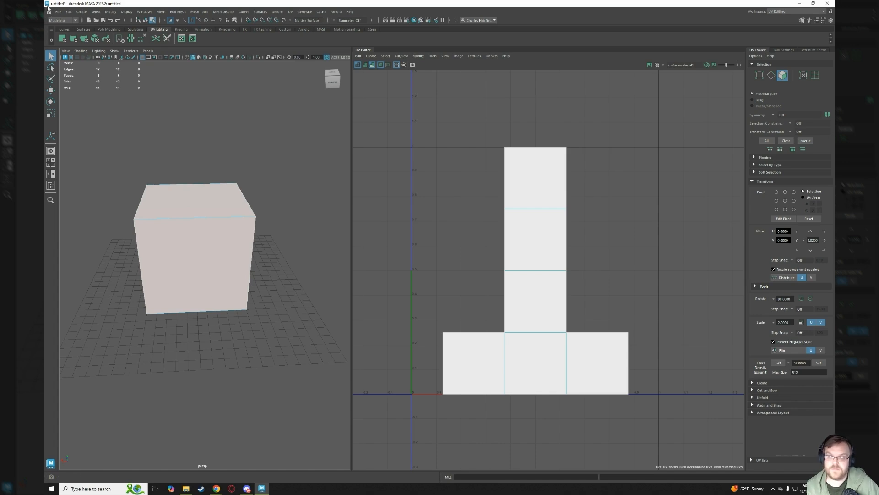
Open the Project Window and start a new project named CubeUV.
{"action": "left_click", "coordinate": [57, 12]}
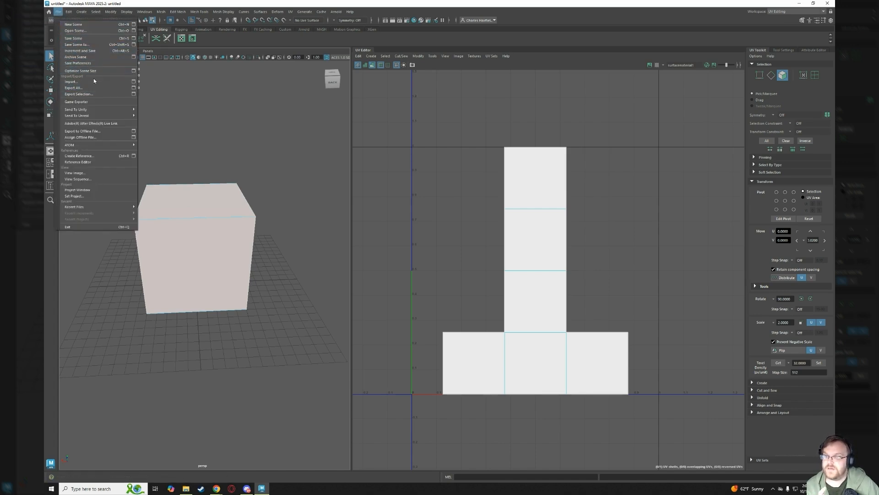
{"action": "mouse_move", "coordinate": [93, 214]}
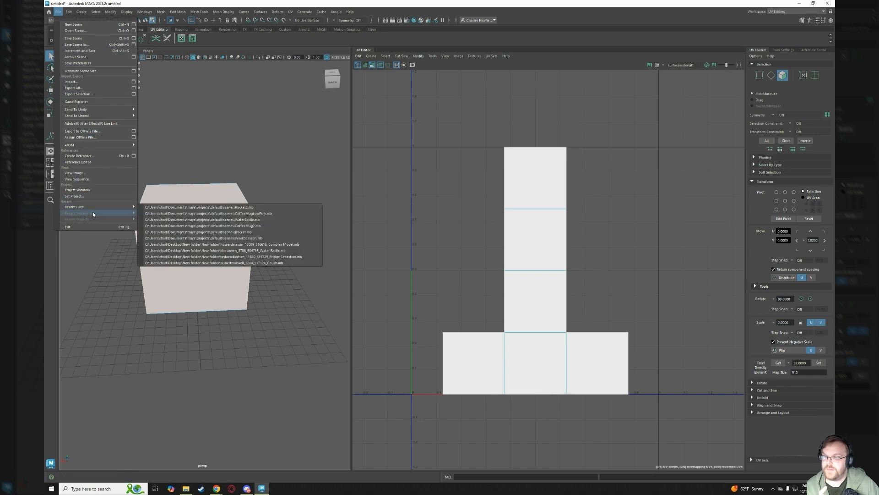
{"action": "left_click", "coordinate": [98, 188]}
{"action": "left_click_drag", "start_coordinate": [386, 164], "coordinate": [409, 131]}
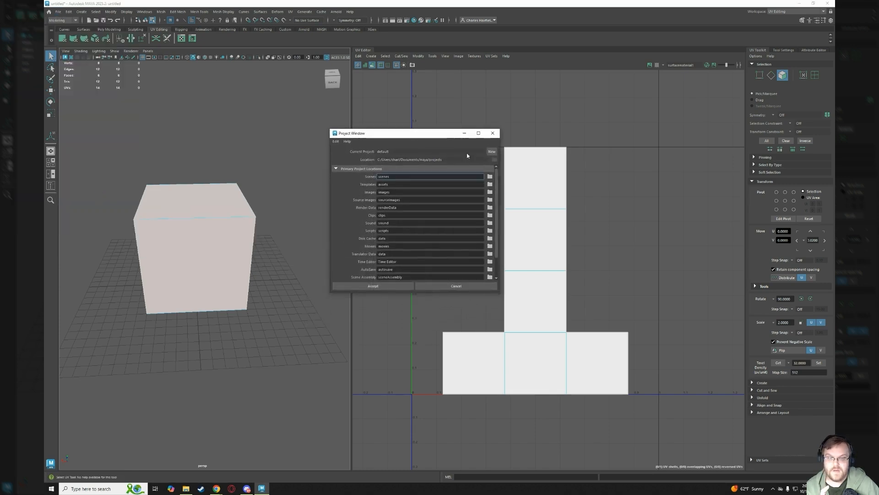
{"action": "left_click", "coordinate": [492, 152]}
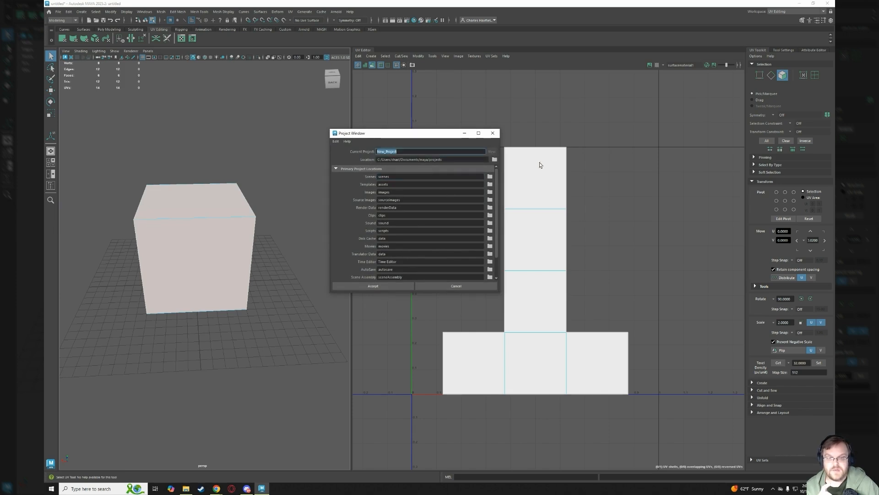
{"action": "key", "text": "BackSpace"}
{"action": "type", "text": "Cube"}
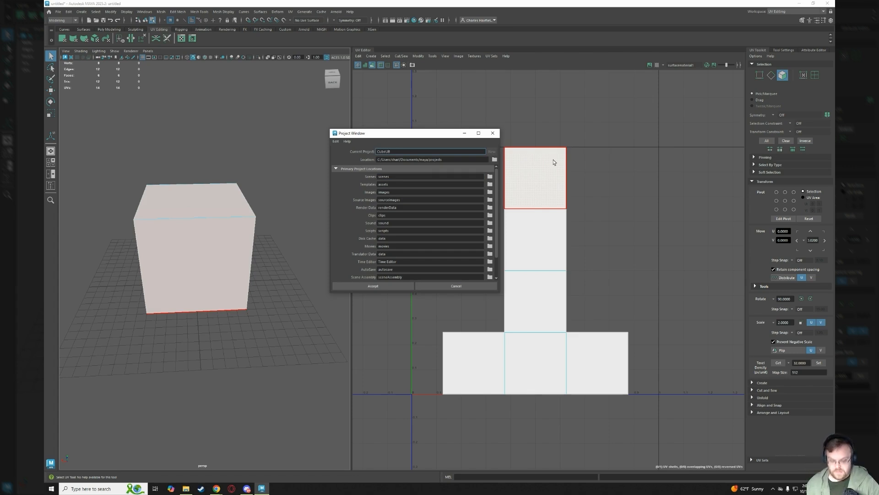
{"action": "type", "text": "UV"}
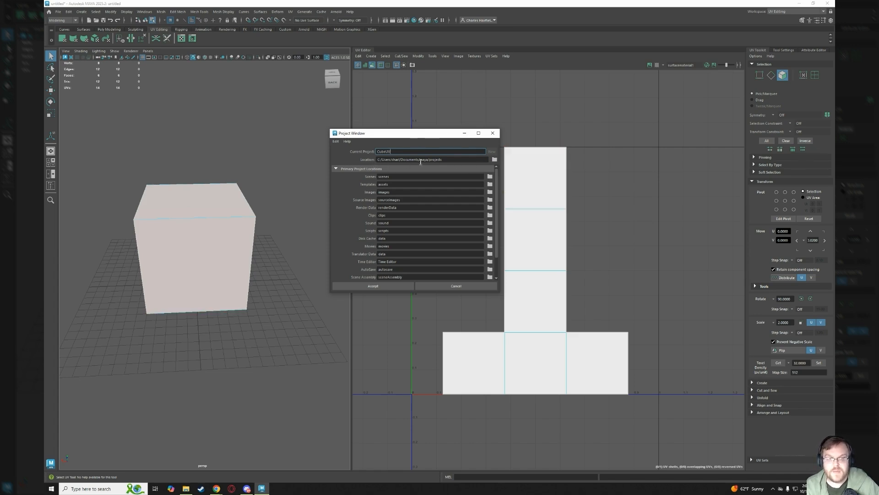
Check the project's location and primary folder list, keep the defaults, and accept the new project.
{"action": "left_click", "coordinate": [495, 160]}
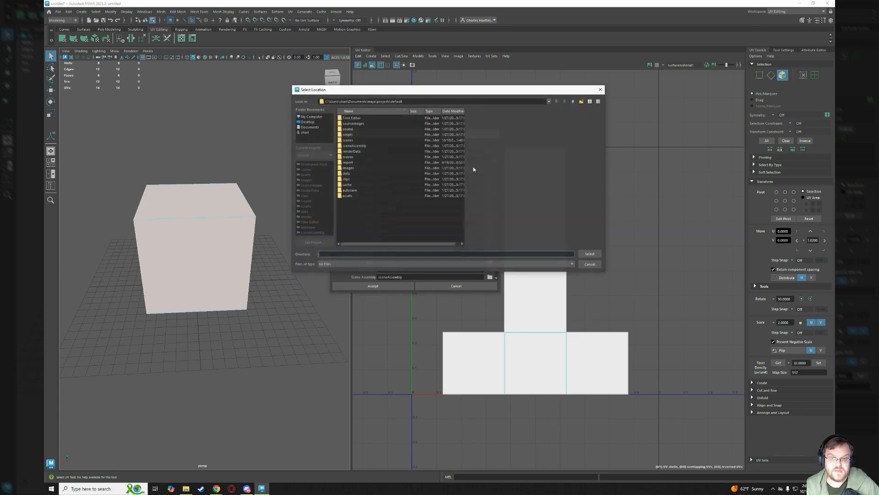
{"action": "left_click", "coordinate": [597, 265]}
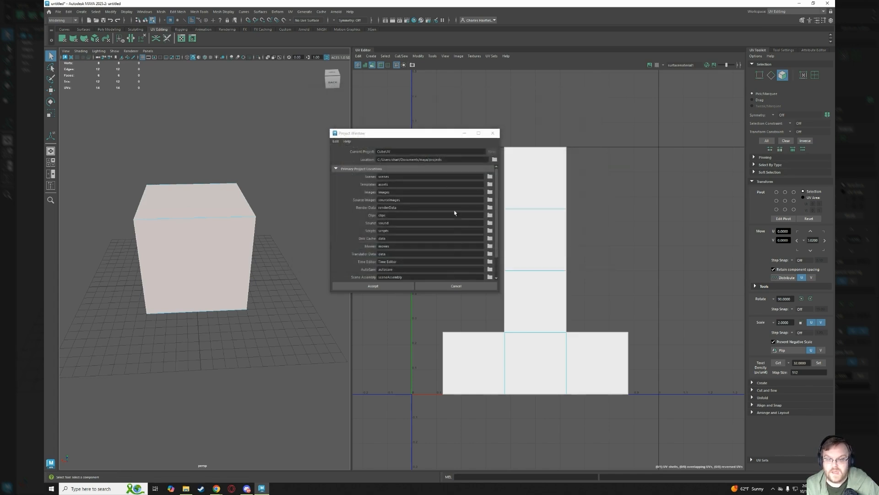
{"action": "scroll", "coordinate": [401, 192], "scroll_direction": "down", "scroll_amount": 3}
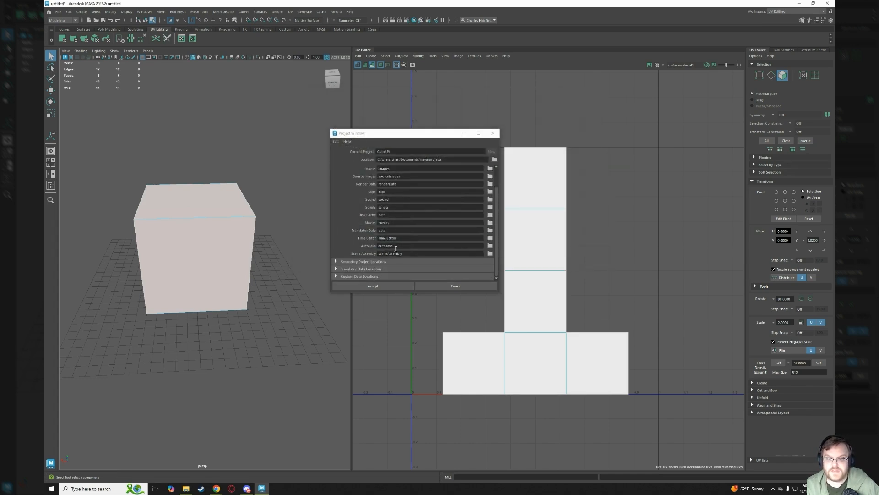
{"action": "scroll", "coordinate": [395, 243], "scroll_direction": "up", "scroll_amount": 2}
{"action": "scroll", "coordinate": [396, 257], "scroll_direction": "down", "scroll_amount": 1}
{"action": "left_click", "coordinate": [381, 287]}
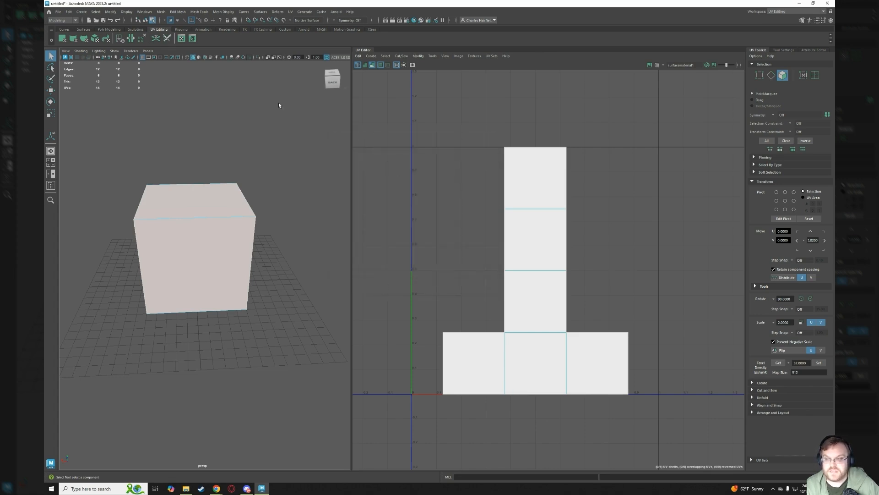
Start saving the scene and look through the project's subfolders, including sourceimages with its 3dPaintTextures folder, and sound.
{"action": "left_click", "coordinate": [58, 11]}
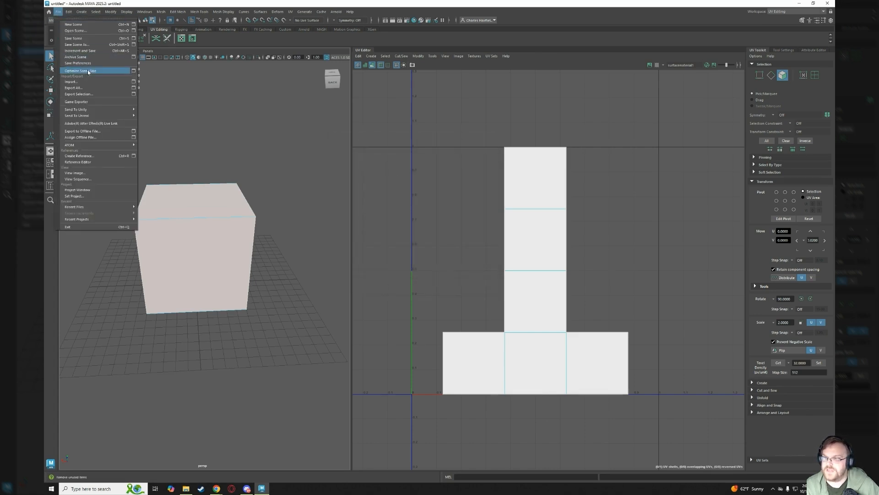
{"action": "left_click", "coordinate": [86, 41]}
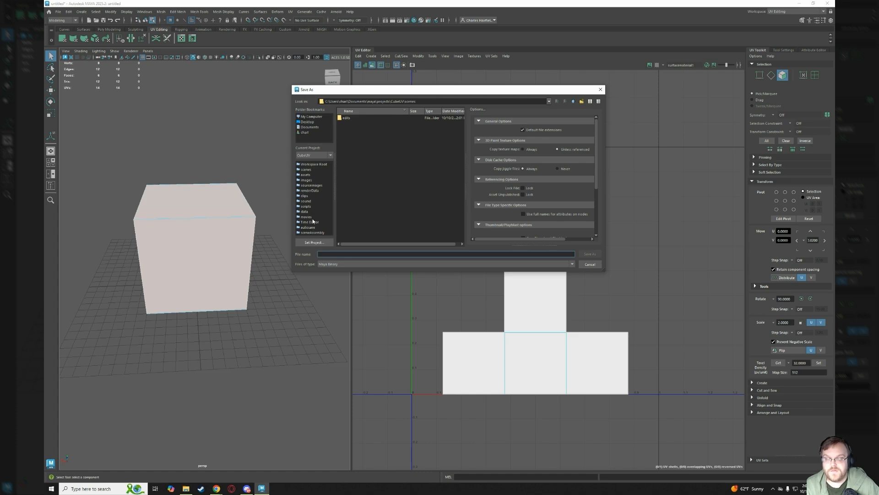
{"action": "left_click", "coordinate": [311, 180]}
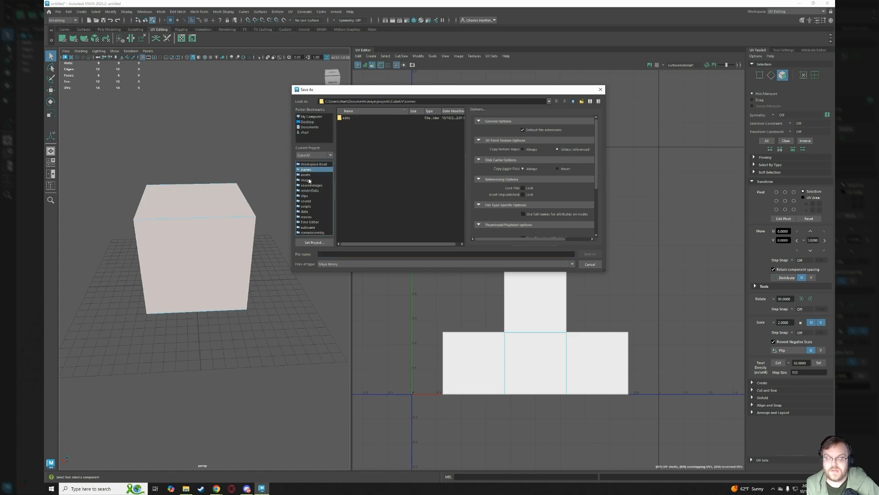
{"action": "left_click", "coordinate": [305, 185]}
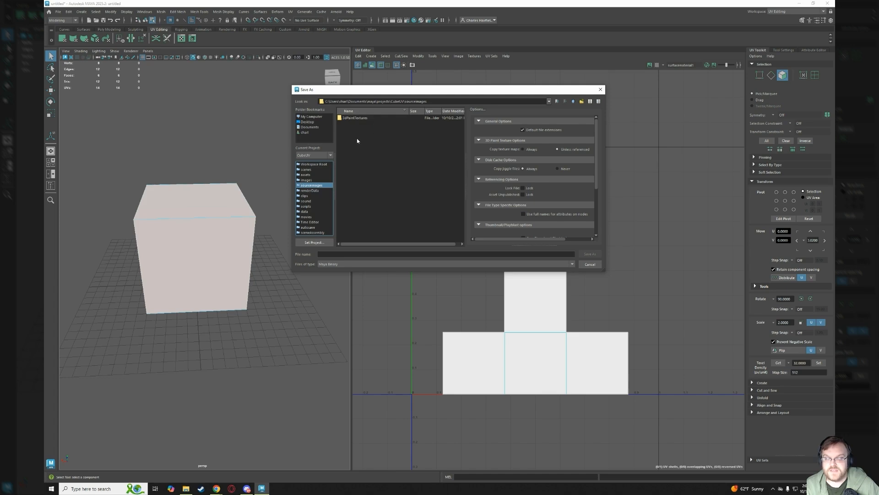
{"action": "double_click", "coordinate": [353, 118]}
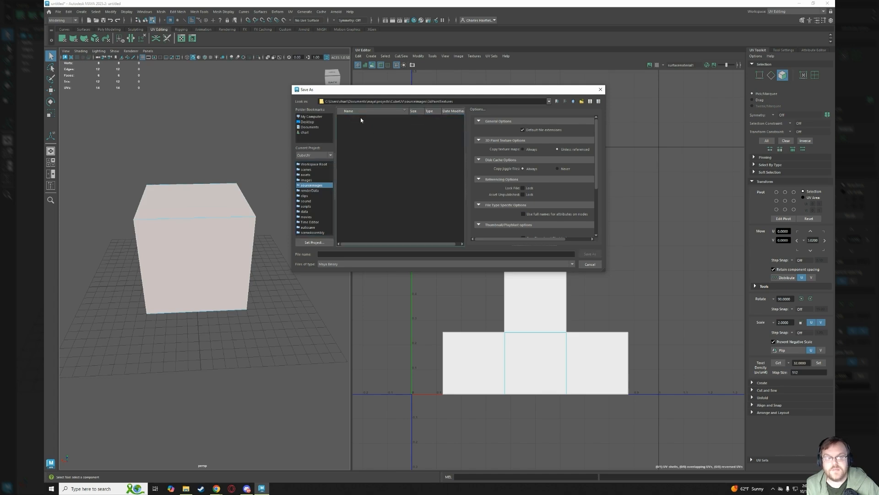
{"action": "left_click", "coordinate": [299, 190]}
{"action": "left_click", "coordinate": [299, 196]}
{"action": "left_click", "coordinate": [301, 207]}
{"action": "left_click", "coordinate": [306, 202]}
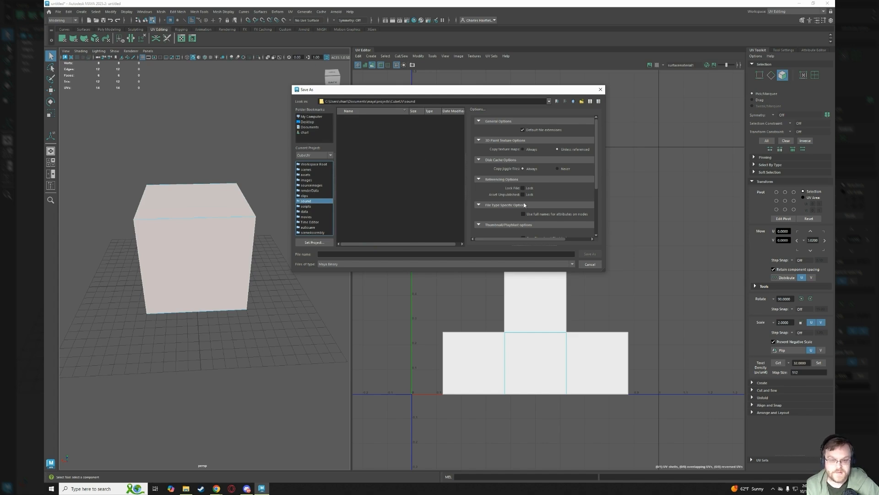
Save the scene as CubeScene in the project's scenes folder.
{"action": "left_click", "coordinate": [412, 254]}
{"action": "type", "text": "CubeScene"}
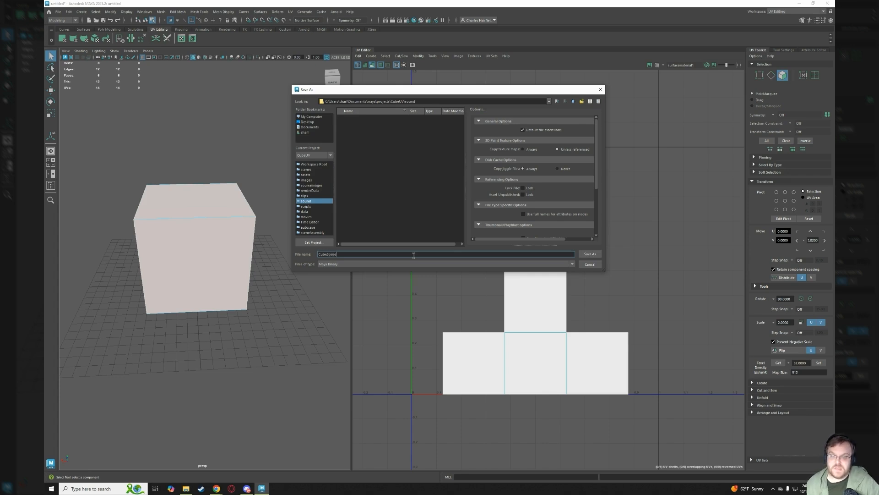
{"action": "left_click", "coordinate": [307, 170]}
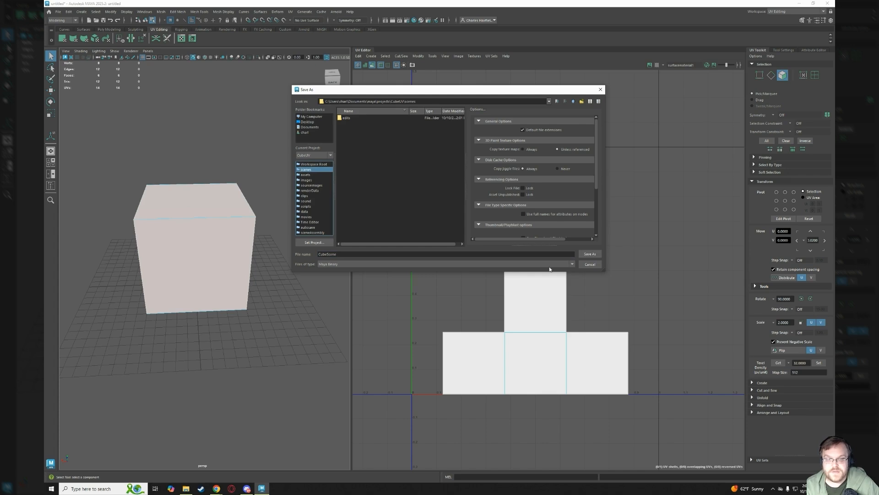
{"action": "left_click", "coordinate": [591, 254]}
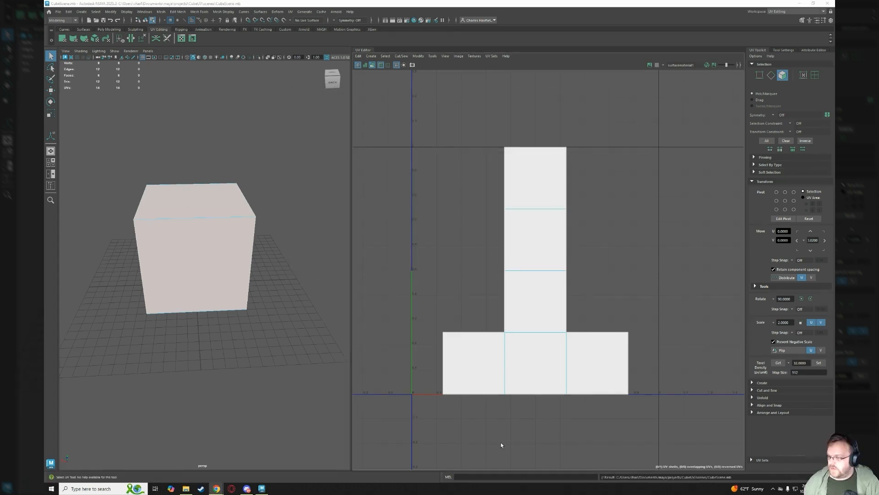
{"action": "left_click", "coordinate": [474, 342]}
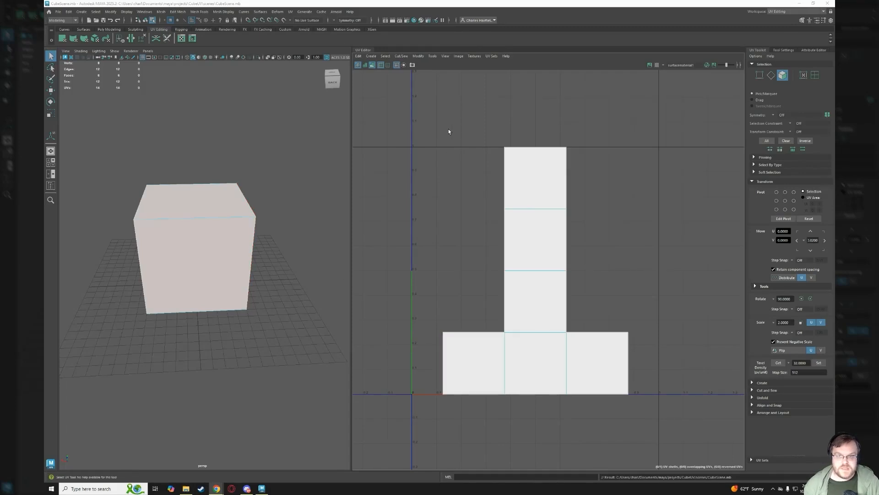
Open the UV Snapshot options and check that the output path points to the CubeUV project's images folder.
{"action": "left_click", "coordinate": [459, 56]}
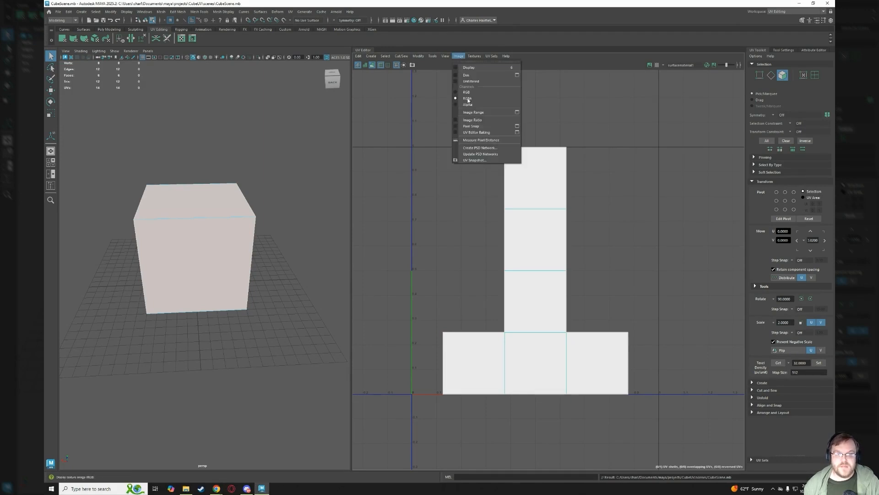
{"action": "left_click", "coordinate": [477, 160]}
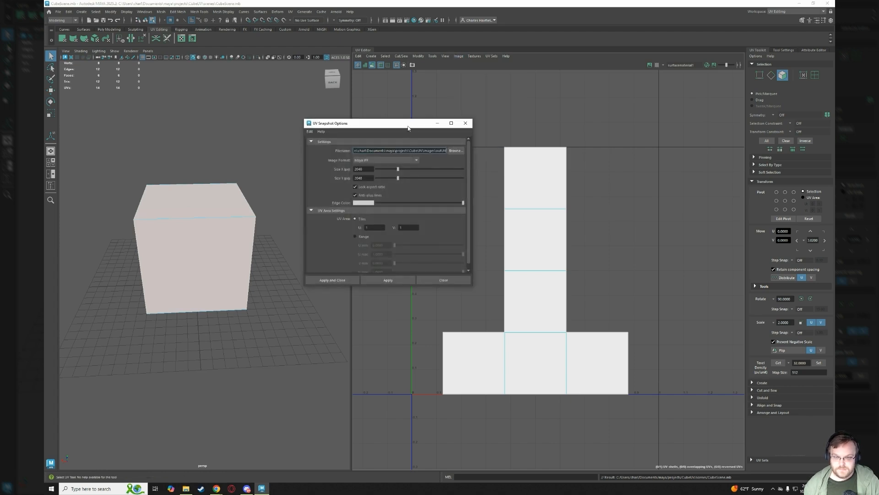
{"action": "left_click_drag", "start_coordinate": [408, 128], "coordinate": [473, 110]}
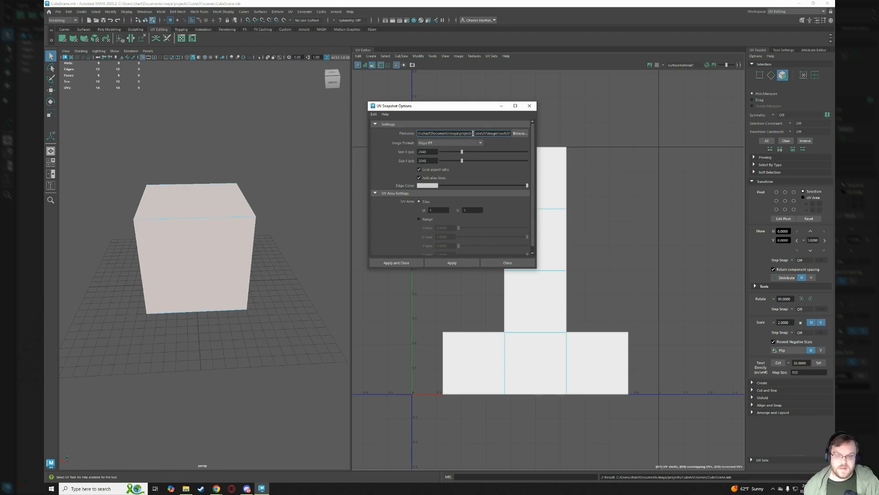
{"action": "left_click_drag", "start_coordinate": [472, 134], "coordinate": [529, 137]}
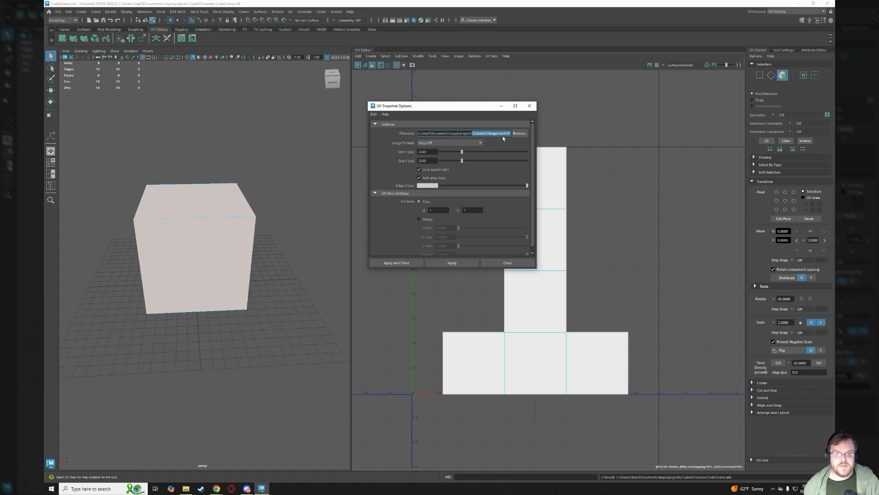
{"action": "left_click", "coordinate": [496, 133]}
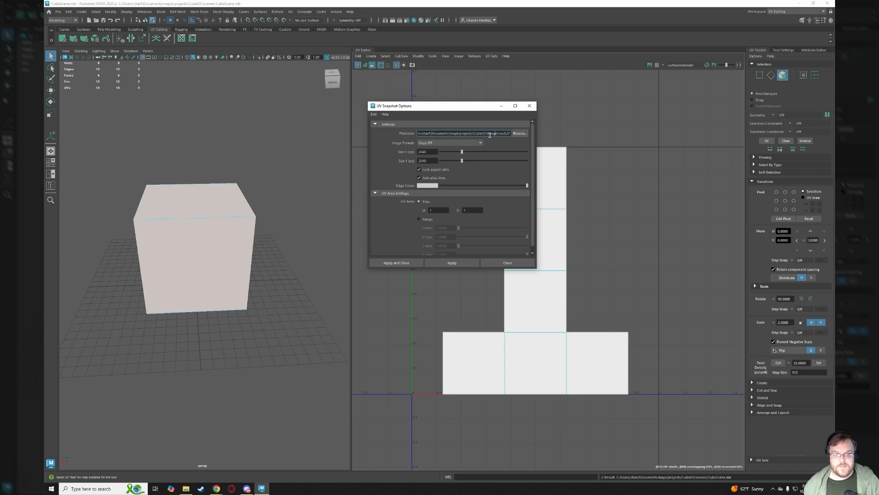
{"action": "left_click_drag", "start_coordinate": [488, 134], "coordinate": [499, 133]}
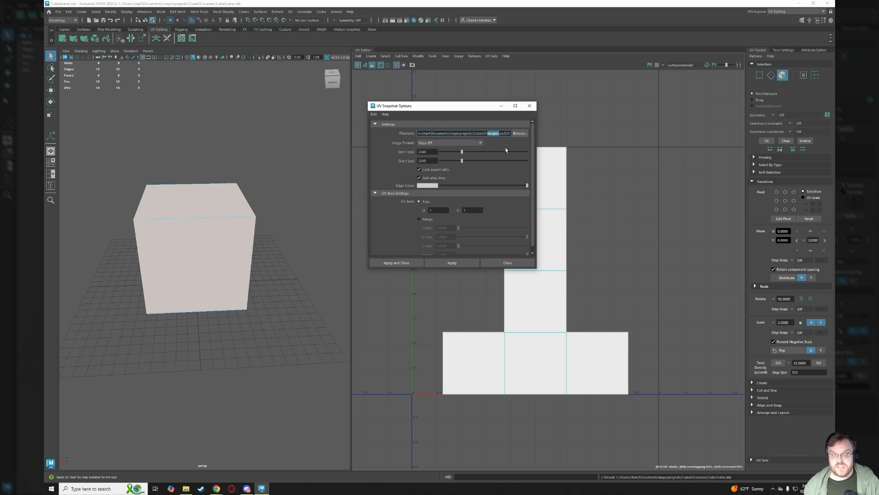
{"action": "left_click", "coordinate": [500, 133]}
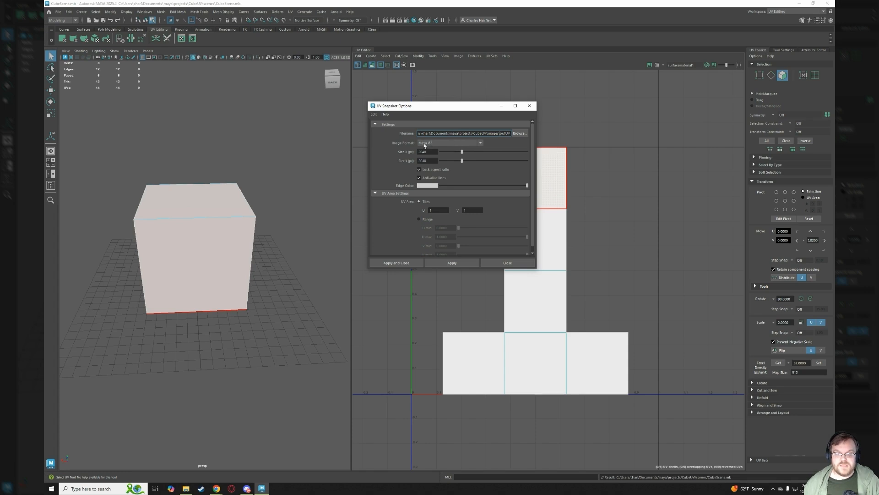
Set the UV snapshot's image format to TIFF.
{"action": "left_click", "coordinate": [446, 144]}
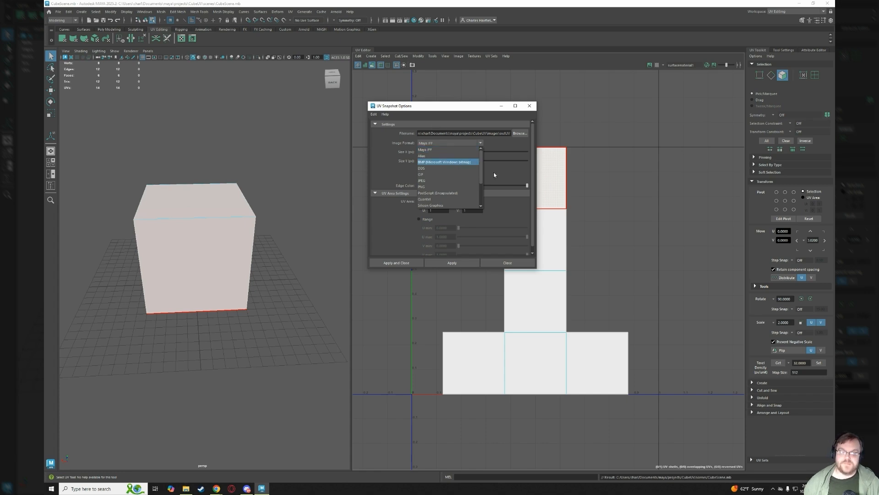
{"action": "scroll", "coordinate": [456, 185], "scroll_direction": "down", "scroll_amount": 1}
{"action": "scroll", "coordinate": [452, 183], "scroll_direction": "down", "scroll_amount": 1}
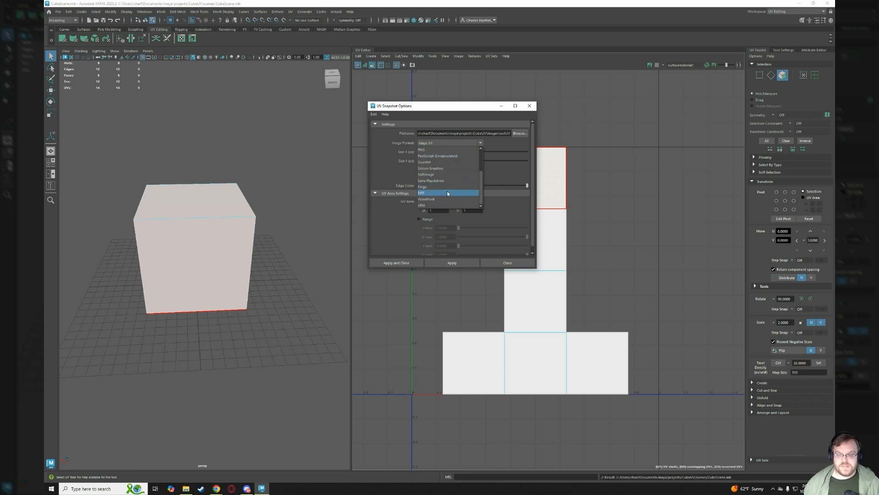
{"action": "left_click", "coordinate": [447, 193]}
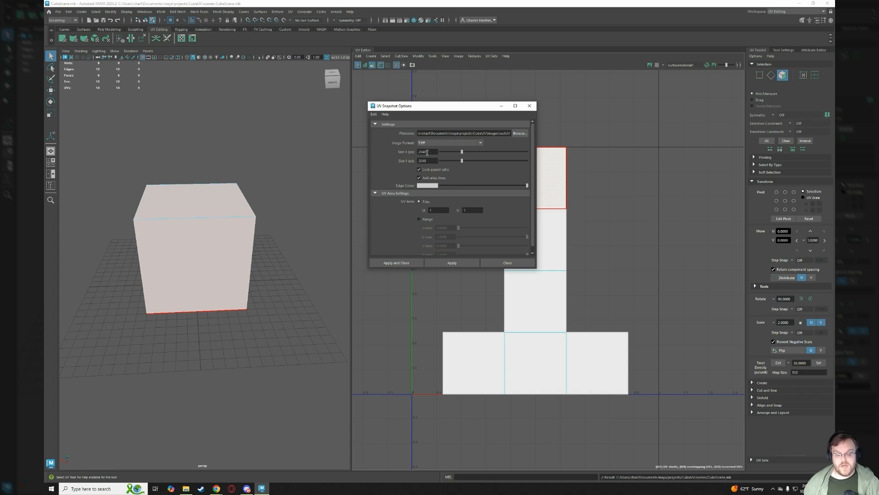
Set the UV snapshot's size to 1024 px in both X and Y.
{"action": "left_click", "coordinate": [338, 176]}
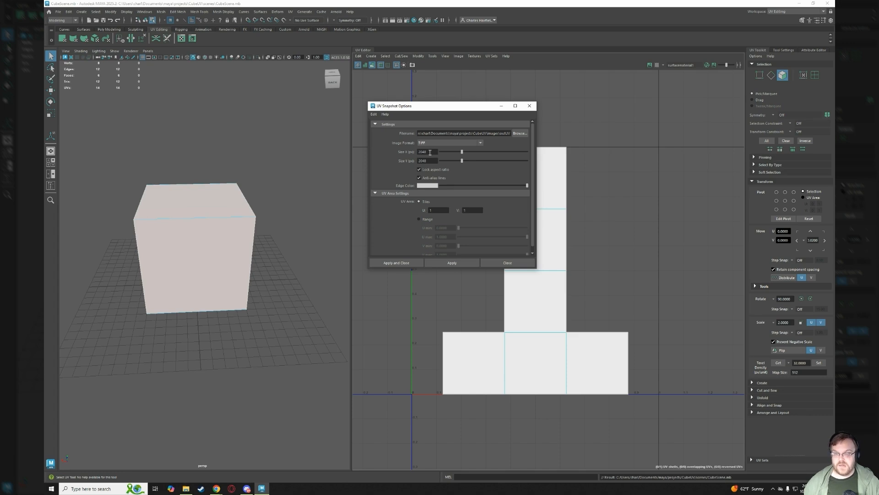
{"action": "left_click_drag", "start_coordinate": [428, 152], "coordinate": [414, 156]}
{"action": "type", "text": "4096"}
{"action": "key", "text": "Return"}
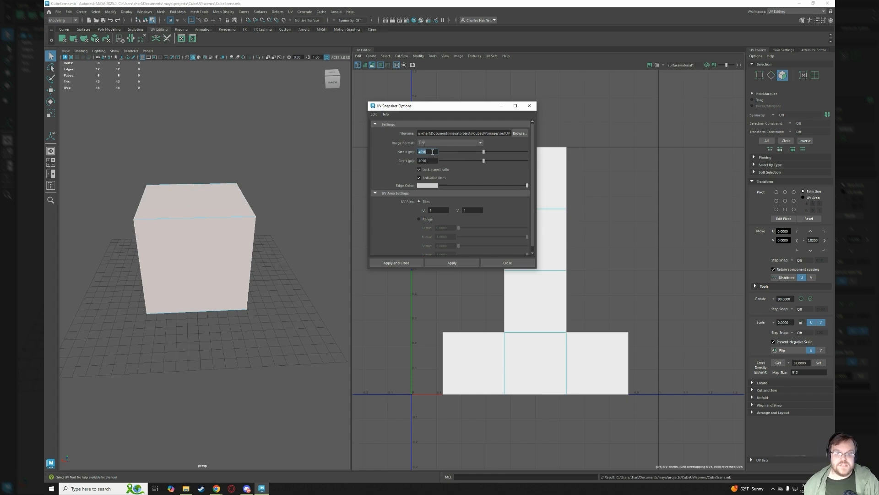
{"action": "type", "text": "1"}
{"action": "key", "text": "Return"}
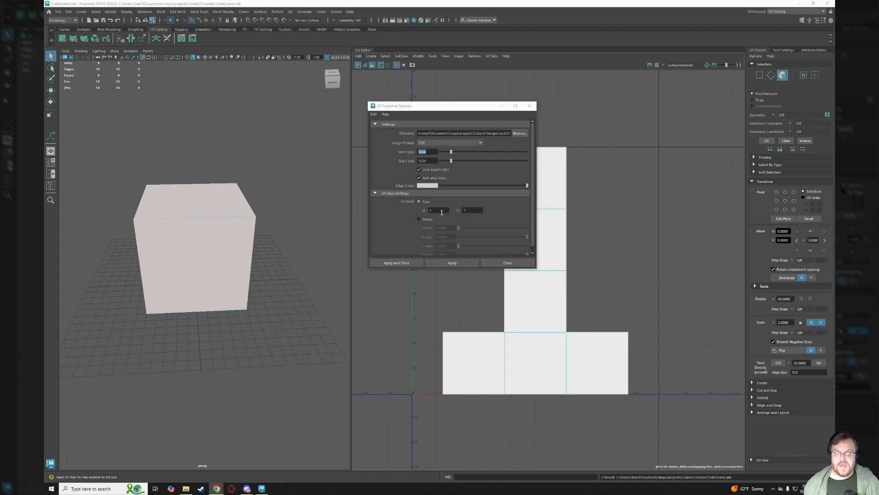
Change the snapshot's edge color to magenta.
{"action": "scroll", "coordinate": [442, 212], "scroll_direction": "down", "scroll_amount": 1}
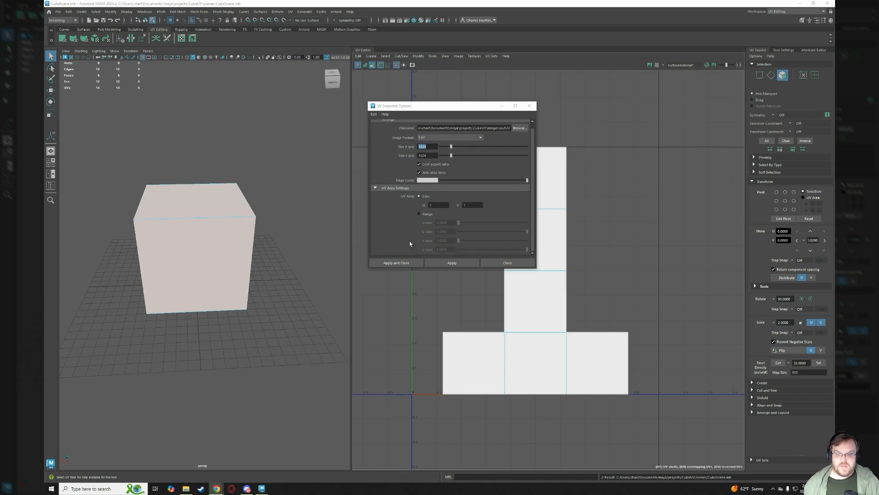
{"action": "left_click", "coordinate": [432, 180]}
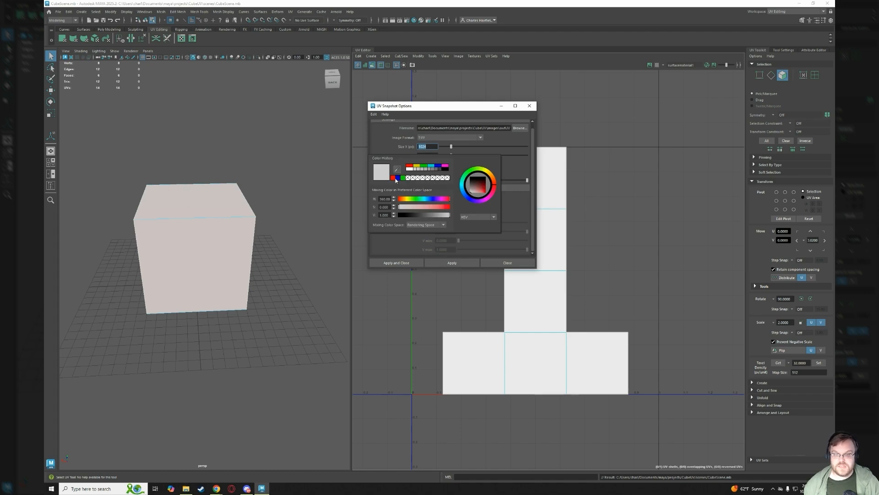
{"action": "left_click", "coordinate": [432, 166]}
{"action": "left_click", "coordinate": [443, 167]}
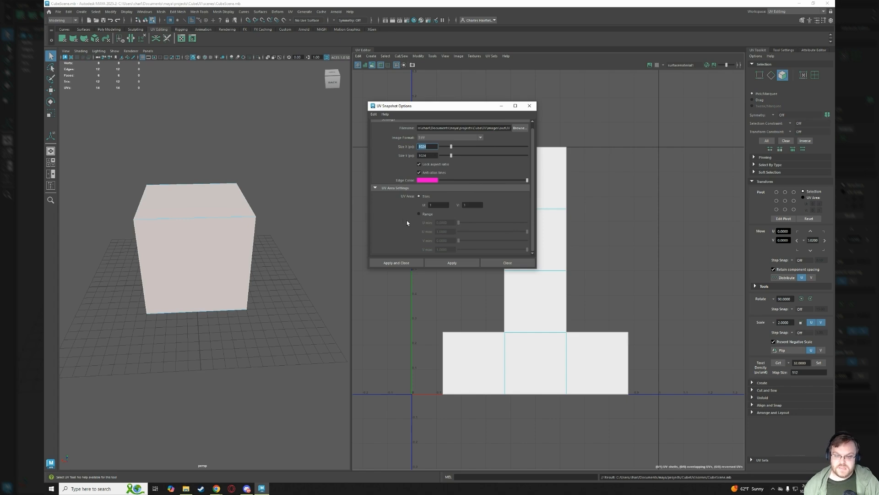
Select all faces of the cube and export the UV snapshot, closing its options.
{"action": "left_click", "coordinate": [404, 264]}
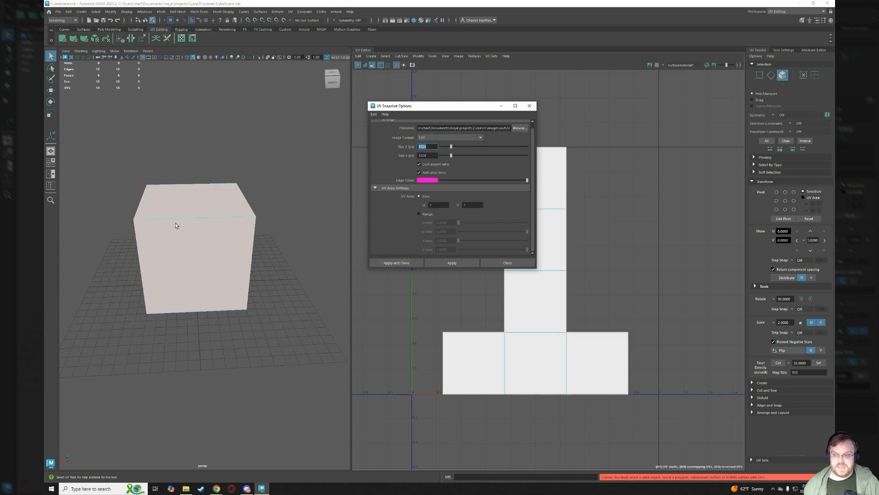
{"action": "left_click_drag", "start_coordinate": [129, 173], "coordinate": [270, 304]}
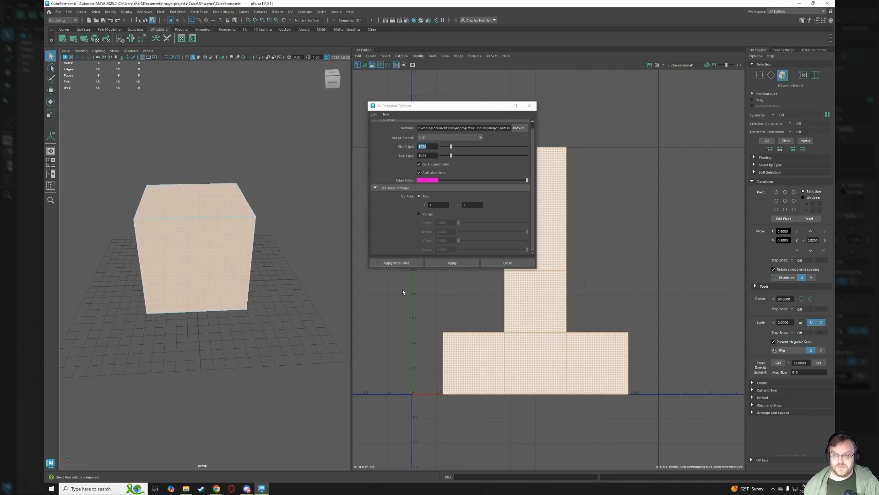
{"action": "left_click", "coordinate": [402, 264]}
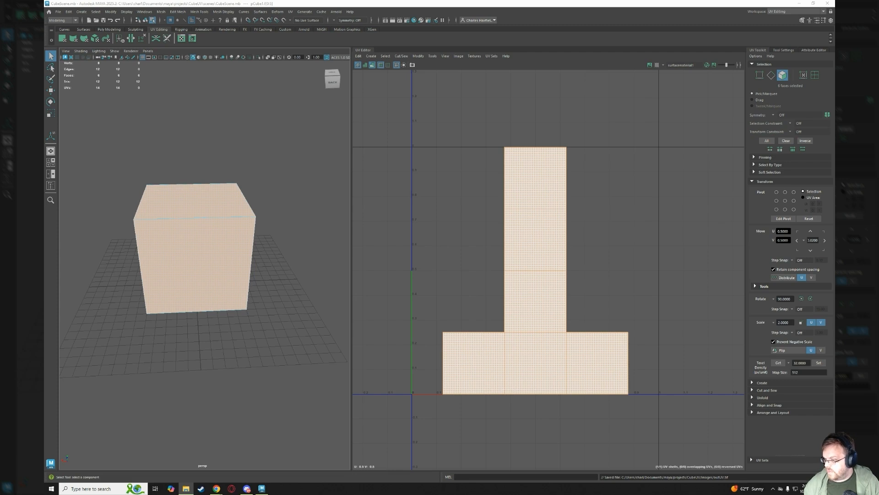
Switch to File Explorer, go to the CubeUV project's images folder and open the outUV image in Adobe Photoshop 2024.
{"action": "left_click_drag", "start_coordinate": [412, 494], "coordinate": [509, 170]}
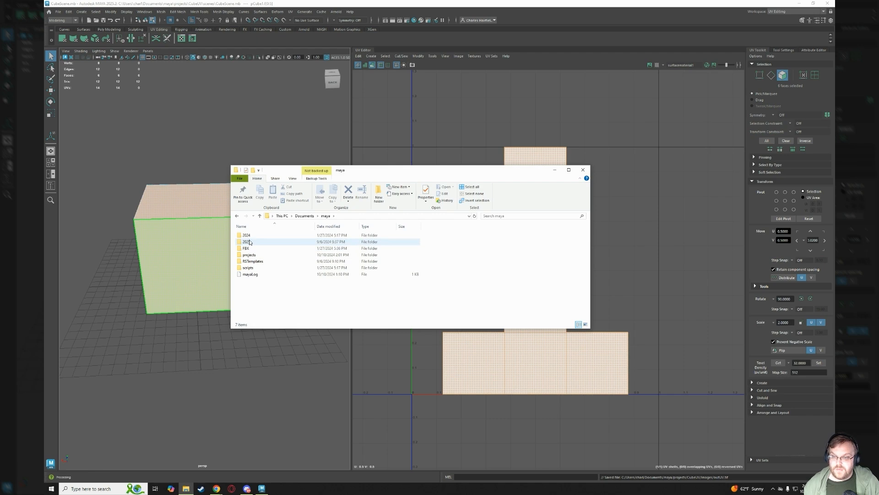
{"action": "double_click", "coordinate": [250, 255]}
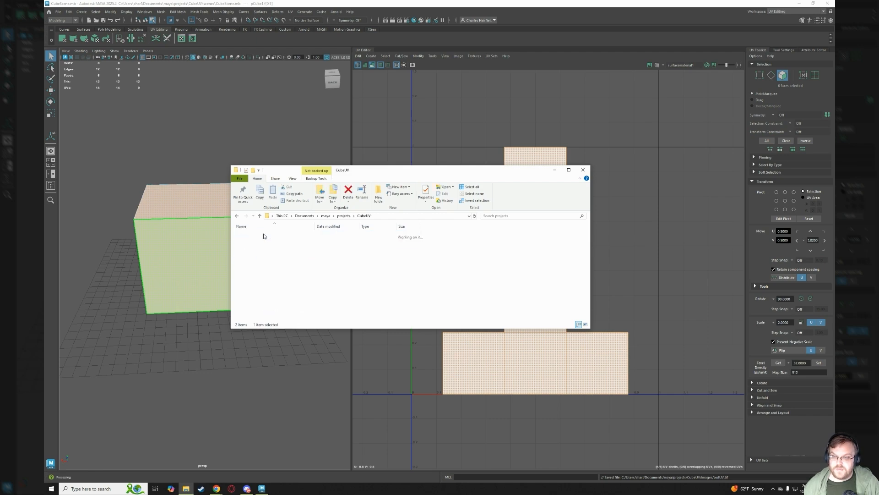
{"action": "double_click", "coordinate": [255, 271]}
{"action": "double_click", "coordinate": [270, 254]}
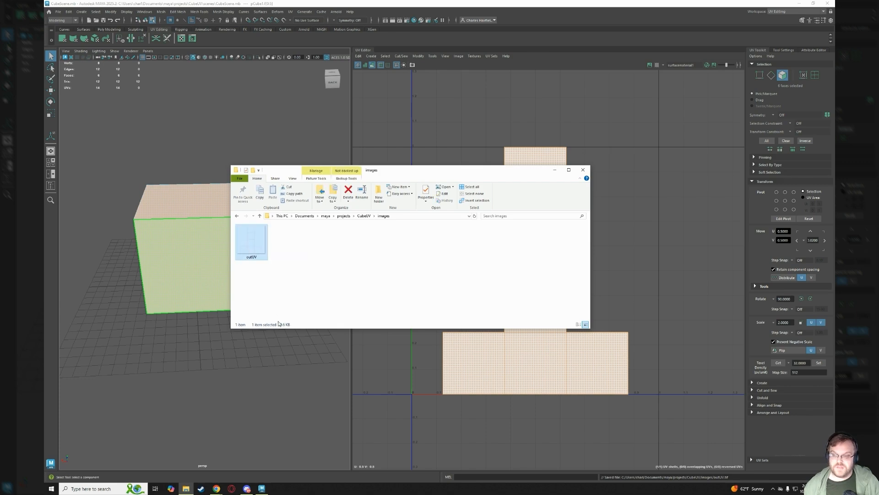
{"action": "right_click", "coordinate": [246, 249]}
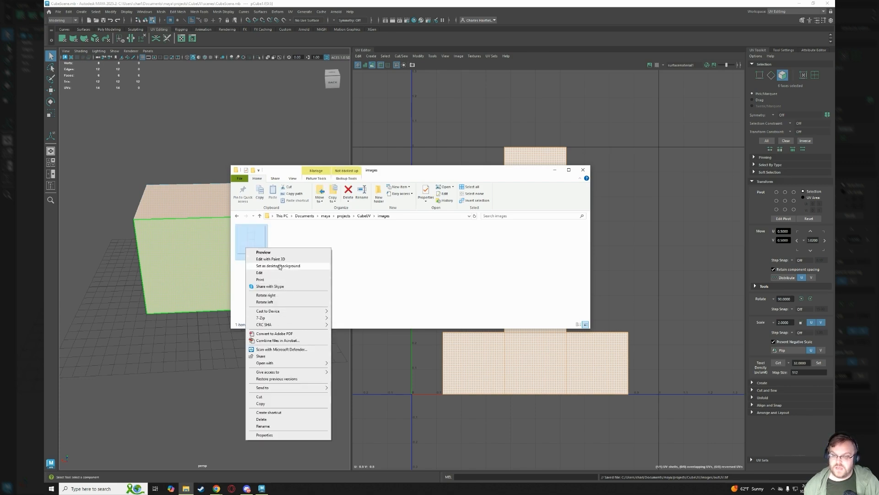
{"action": "mouse_move", "coordinate": [296, 364]}
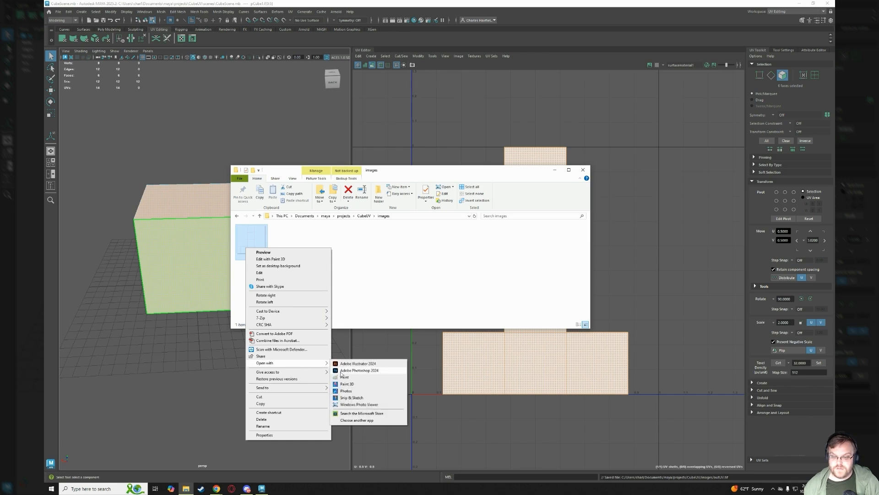
{"action": "left_click", "coordinate": [347, 371]}
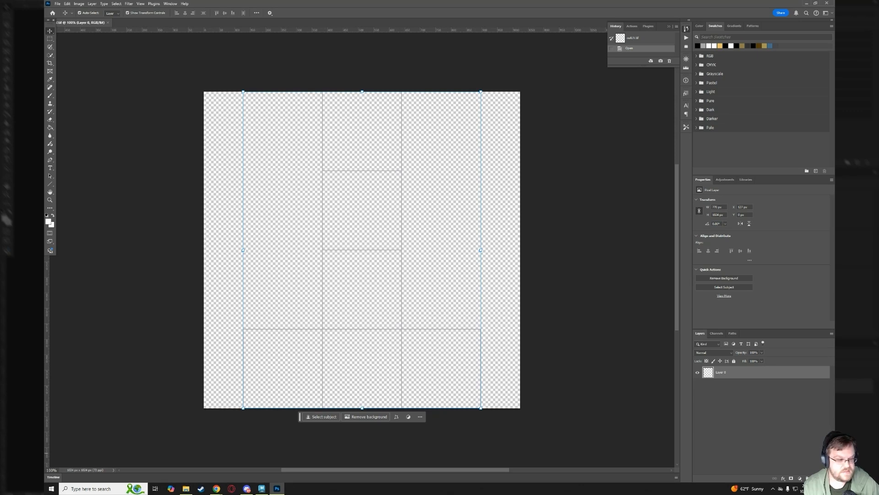
Add a layer beneath the UV lines and make it a near-black Solid Color fill.
{"action": "left_click", "coordinate": [817, 478]}
{"action": "left_click_drag", "start_coordinate": [749, 389], "coordinate": [751, 393]}
{"action": "left_click", "coordinate": [800, 478]}
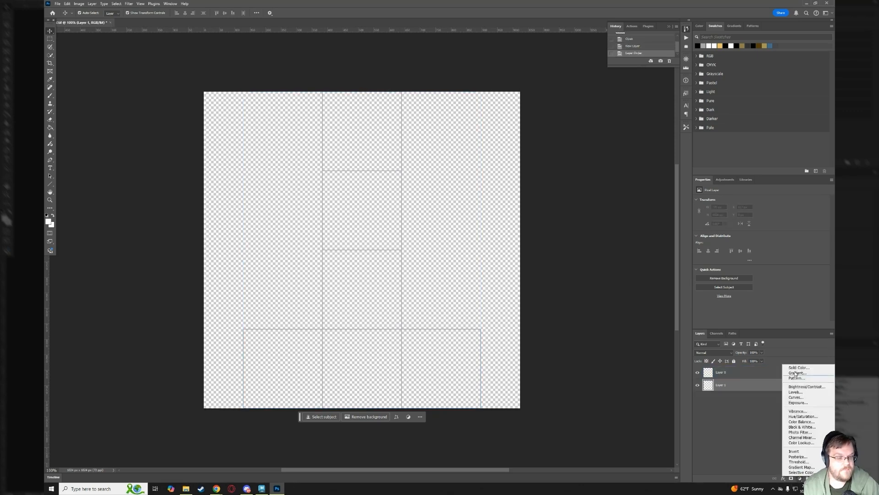
{"action": "left_click", "coordinate": [799, 368]}
{"action": "left_click_drag", "start_coordinate": [380, 282], "coordinate": [320, 297]}
{"action": "left_click", "coordinate": [471, 223]}
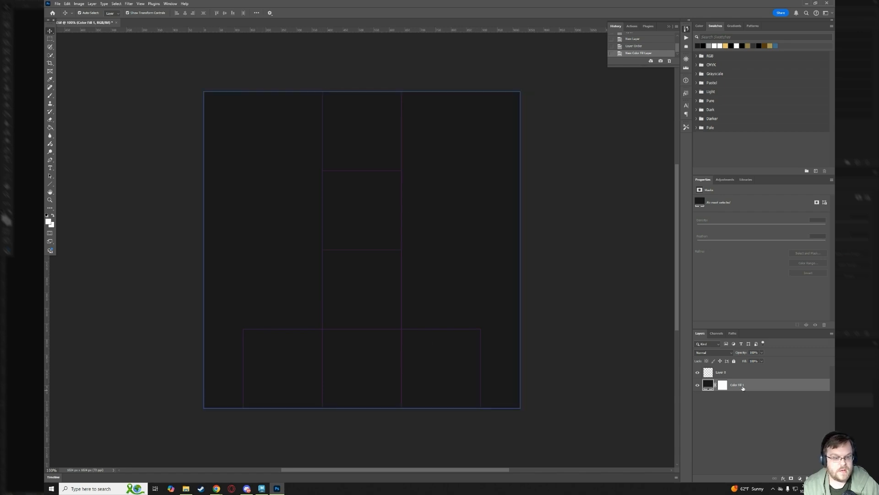
Rename the layer containing the UV lines to UVMap.
{"action": "left_click", "coordinate": [733, 372]}
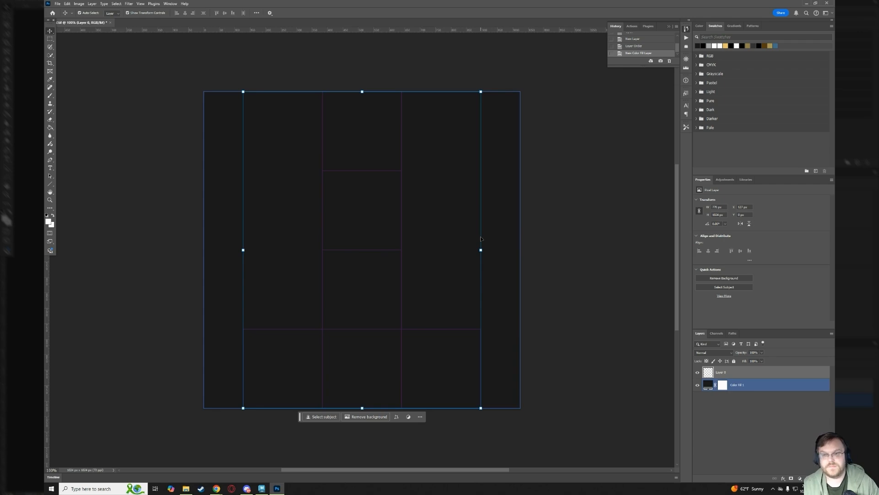
{"action": "left_click", "coordinate": [707, 408]}
{"action": "left_click", "coordinate": [724, 372]}
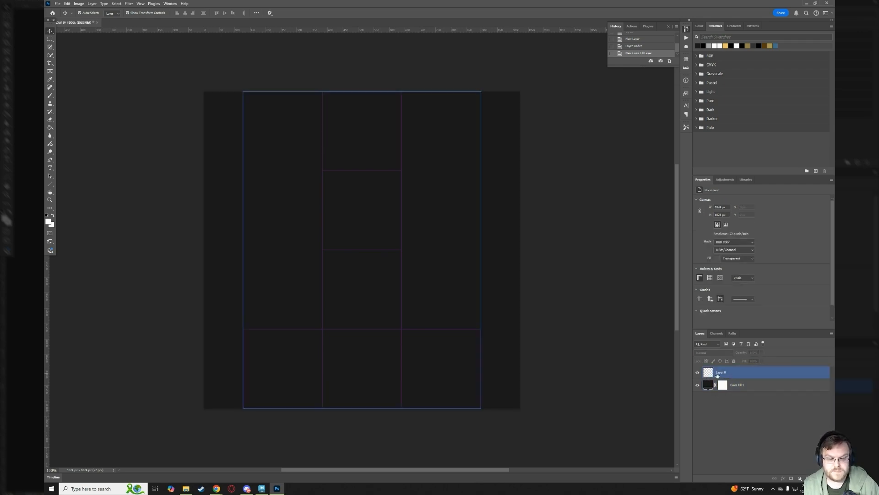
{"action": "left_click", "coordinate": [722, 375]}
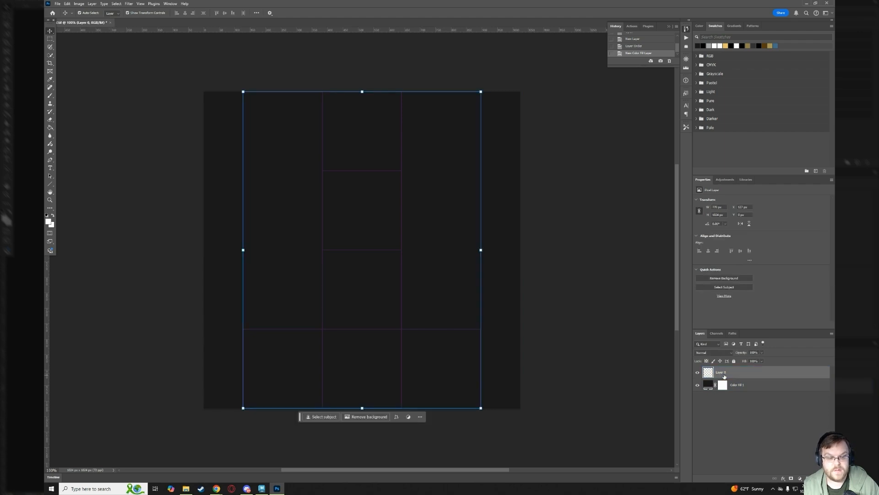
{"action": "left_click", "coordinate": [798, 386]}
{"action": "type", "text": "UVMap"}
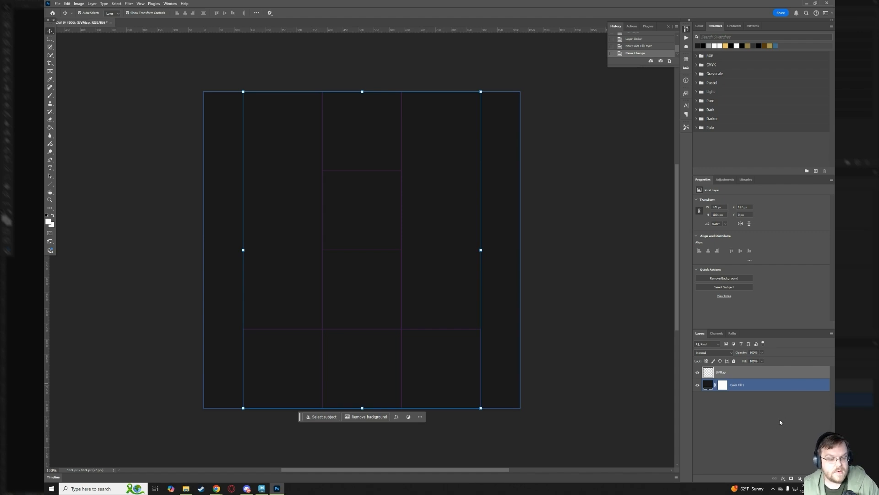
Add a new empty layer directly above the UVMap layer.
{"action": "left_click", "coordinate": [743, 392]}
{"action": "left_click", "coordinate": [733, 372]}
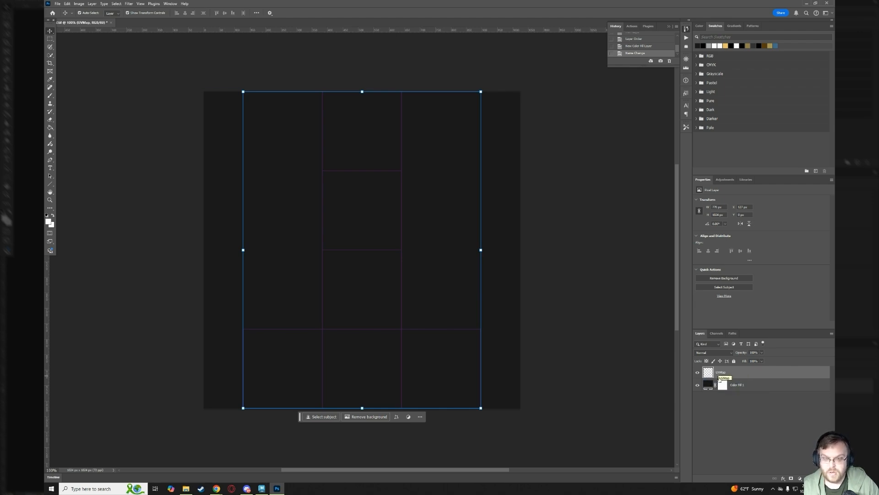
{"action": "left_click", "coordinate": [720, 382]}
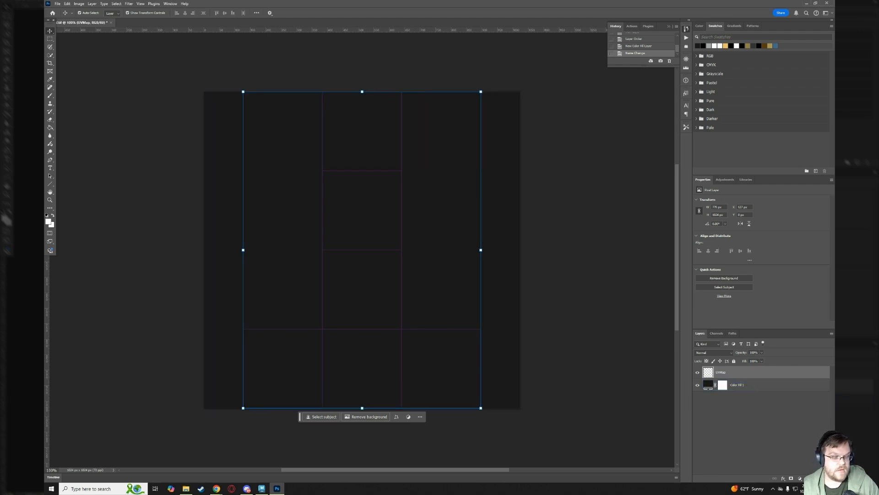
{"action": "left_click", "coordinate": [817, 478]}
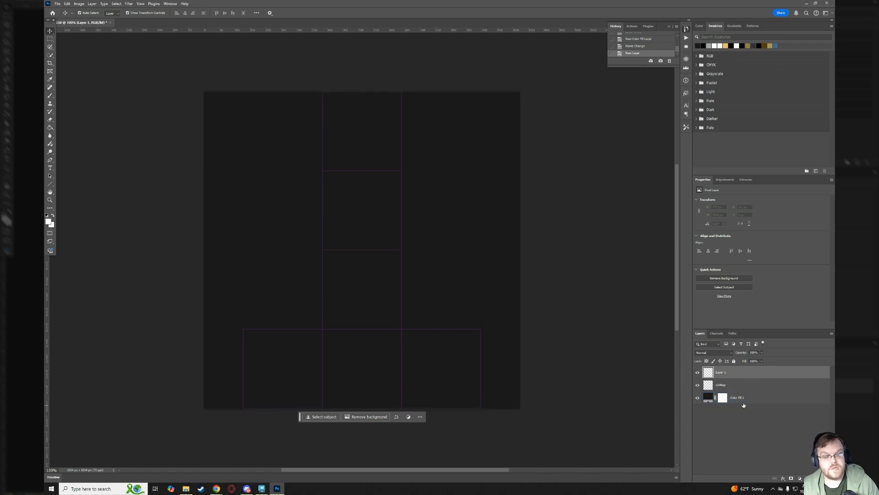
Move the UVMap layer beneath the color fill layer and restore the original layer order.
{"action": "left_click", "coordinate": [737, 384]}
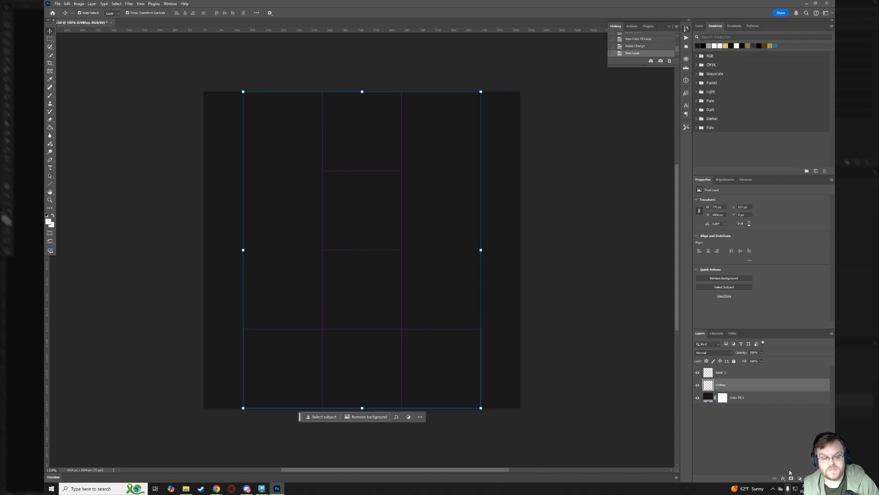
{"action": "left_click", "coordinate": [755, 398]}
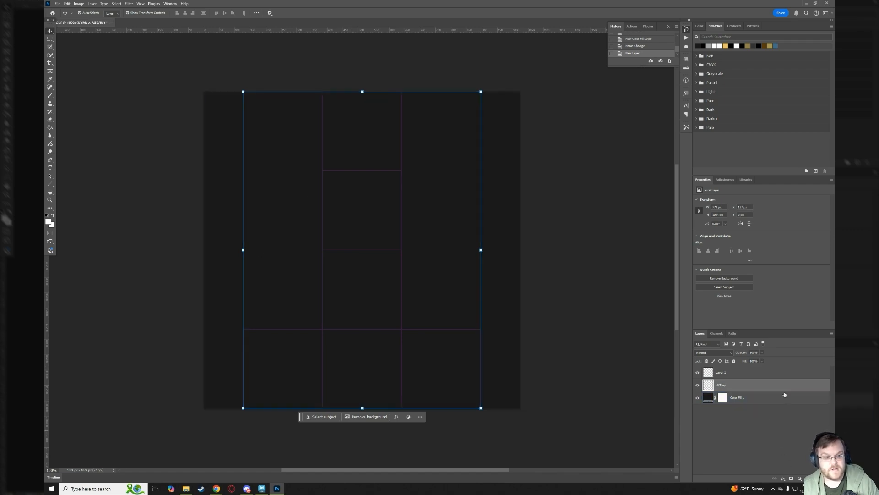
{"action": "left_click_drag", "start_coordinate": [756, 385], "coordinate": [755, 412]}
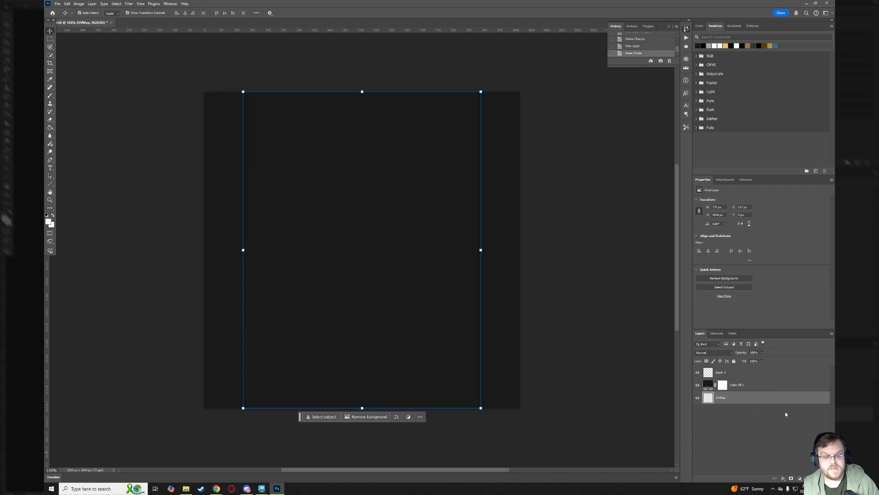
{"action": "left_click_drag", "start_coordinate": [751, 385], "coordinate": [751, 403]}
Select the empty top layer and set up a smaller Soft Round brush with its blending mode set to Normal.
{"action": "left_click", "coordinate": [745, 373]}
{"action": "left_click", "coordinate": [737, 374]}
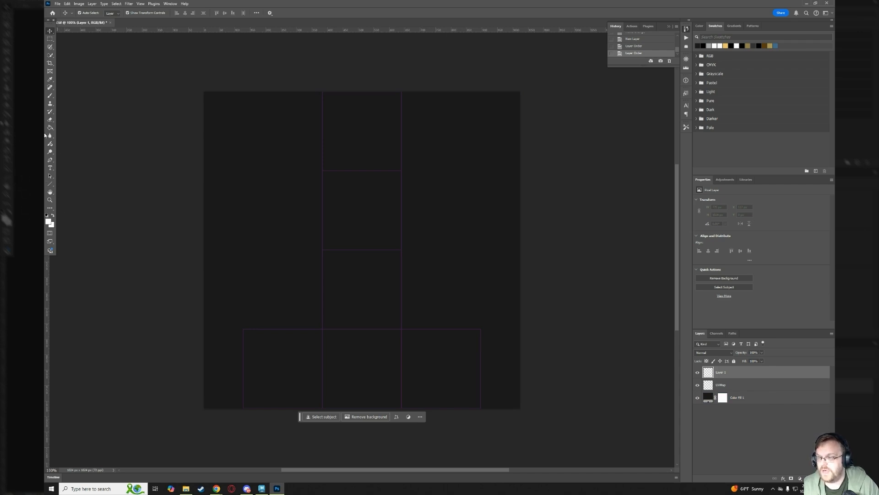
{"action": "left_click", "coordinate": [50, 95]}
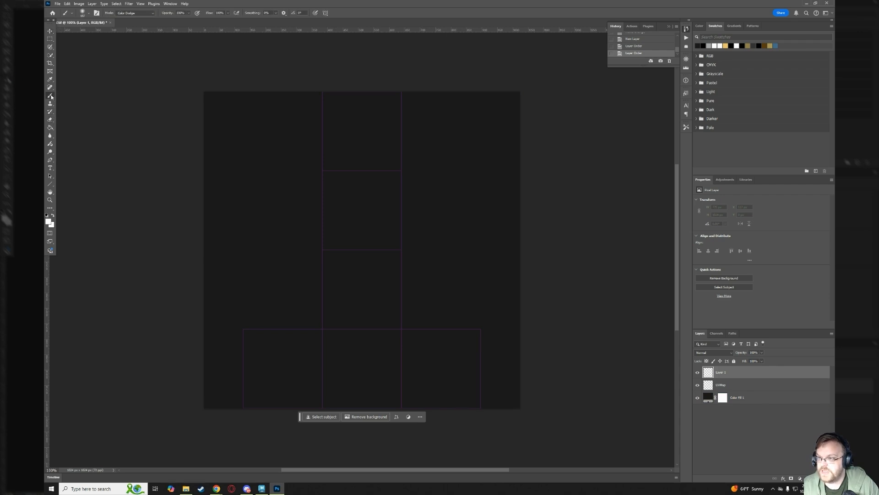
{"action": "left_click", "coordinate": [86, 15]}
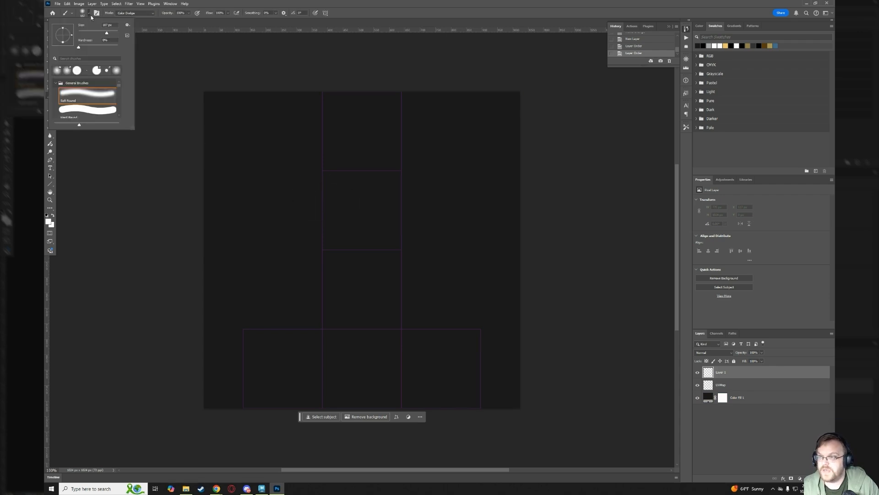
{"action": "left_click_drag", "start_coordinate": [86, 31], "coordinate": [86, 32]}
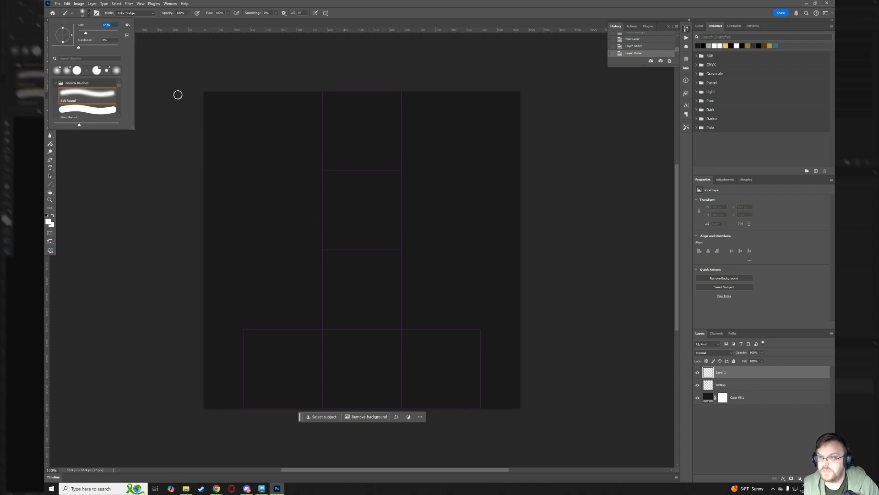
{"action": "left_click", "coordinate": [146, 13]}
{"action": "left_click", "coordinate": [143, 13]}
{"action": "left_click", "coordinate": [136, 18]}
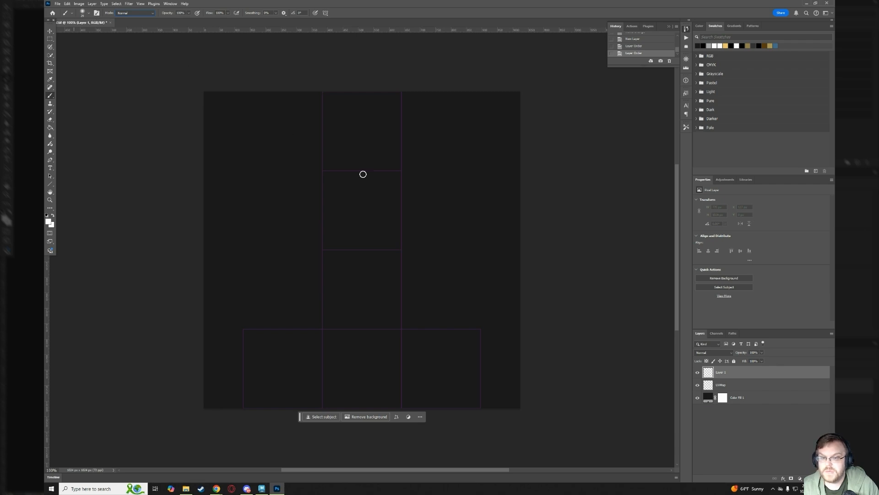
Set the foreground colour to a bright lime green for the brush.
{"action": "left_click", "coordinate": [49, 222]}
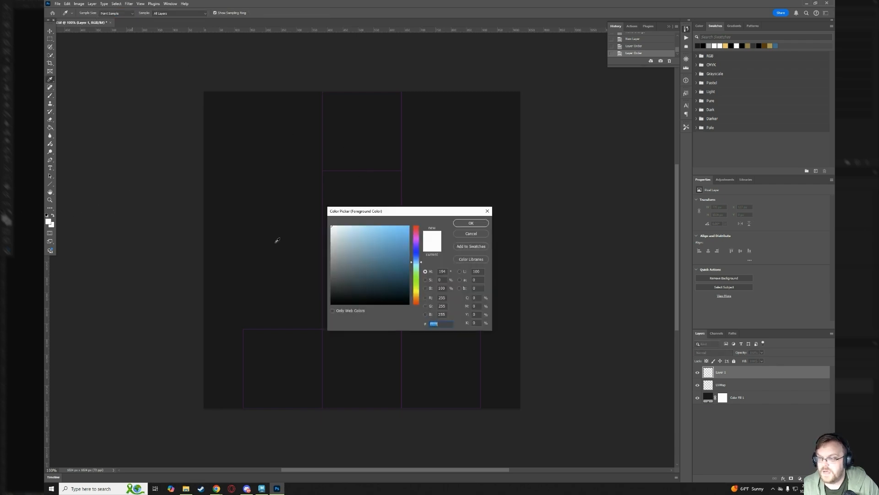
{"action": "left_click", "coordinate": [417, 278]}
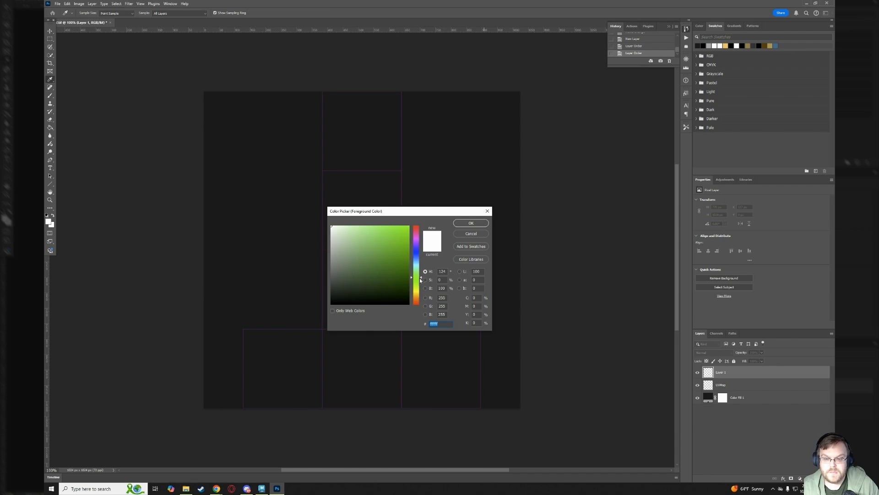
{"action": "left_click", "coordinate": [397, 259]}
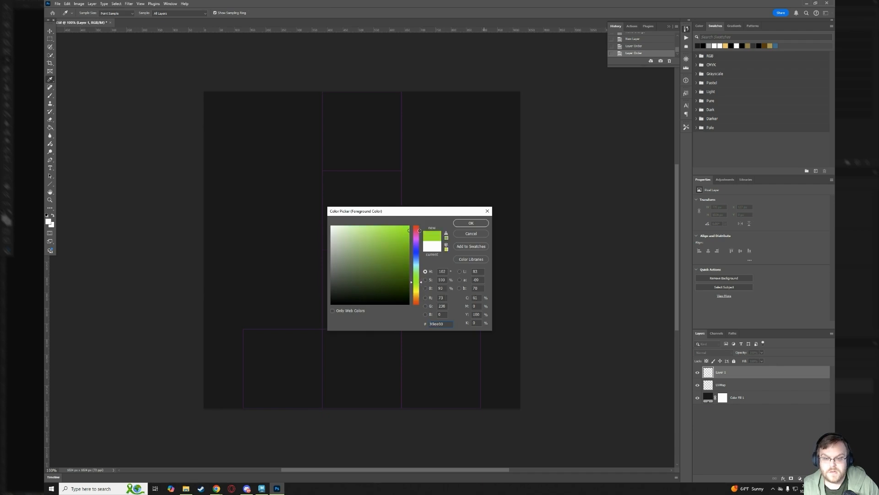
{"action": "left_click", "coordinate": [471, 223]}
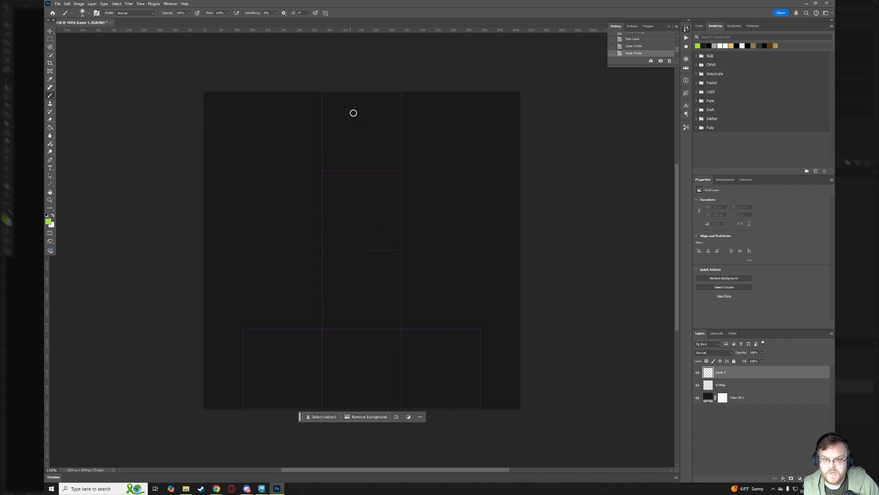
Paint the numbers 1 to 3 down the upper squares of the UV layout and 4, 5, 6 across its bottom row.
{"action": "mouse_move", "coordinate": [354, 112]}
{"action": "left_mouse_down"}
{"action": "mouse_move", "coordinate": [364, 151]}
{"action": "mouse_move", "coordinate": [374, 148]}
{"action": "left_mouse_up"}
{"action": "mouse_move", "coordinate": [353, 197]}
{"action": "left_mouse_down"}
{"action": "mouse_move", "coordinate": [374, 197]}
{"action": "mouse_move", "coordinate": [349, 225]}
{"action": "mouse_move", "coordinate": [379, 231]}
{"action": "left_mouse_up"}
{"action": "mouse_move", "coordinate": [355, 272]}
{"action": "left_mouse_down"}
{"action": "mouse_move", "coordinate": [372, 289]}
{"action": "mouse_move", "coordinate": [354, 314]}
{"action": "left_mouse_up"}
{"action": "mouse_move", "coordinate": [278, 354]}
{"action": "left_mouse_down"}
{"action": "mouse_move", "coordinate": [271, 368]}
{"action": "mouse_move", "coordinate": [300, 365]}
{"action": "mouse_move", "coordinate": [291, 394]}
{"action": "left_mouse_up"}
{"action": "mouse_move", "coordinate": [371, 356]}
{"action": "left_mouse_down"}
{"action": "mouse_move", "coordinate": [354, 383]}
{"action": "mouse_move", "coordinate": [389, 351]}
{"action": "left_mouse_up"}
{"action": "mouse_move", "coordinate": [445, 359]}
{"action": "left_mouse_down"}
{"action": "mouse_move", "coordinate": [452, 384]}
{"action": "mouse_move", "coordinate": [432, 371]}
{"action": "left_mouse_up"}
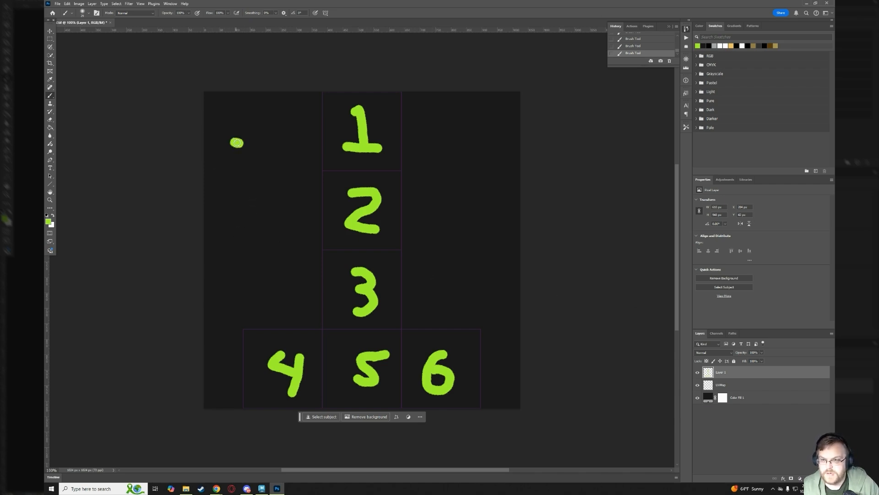
Paint a smiley face in the empty area left of the UV layout and a frowning face in the area to its right.
{"action": "left_click_drag", "start_coordinate": [271, 142], "coordinate": [273, 146]}
{"action": "mouse_move", "coordinate": [229, 169]}
{"action": "left_mouse_down"}
{"action": "mouse_move", "coordinate": [231, 176]}
{"action": "mouse_move", "coordinate": [286, 171]}
{"action": "left_mouse_up"}
{"action": "left_click_drag", "start_coordinate": [437, 144], "coordinate": [472, 144]}
{"action": "mouse_move", "coordinate": [426, 183]}
{"action": "left_mouse_down"}
{"action": "mouse_move", "coordinate": [457, 173]}
{"action": "mouse_move", "coordinate": [481, 190]}
{"action": "left_mouse_up"}
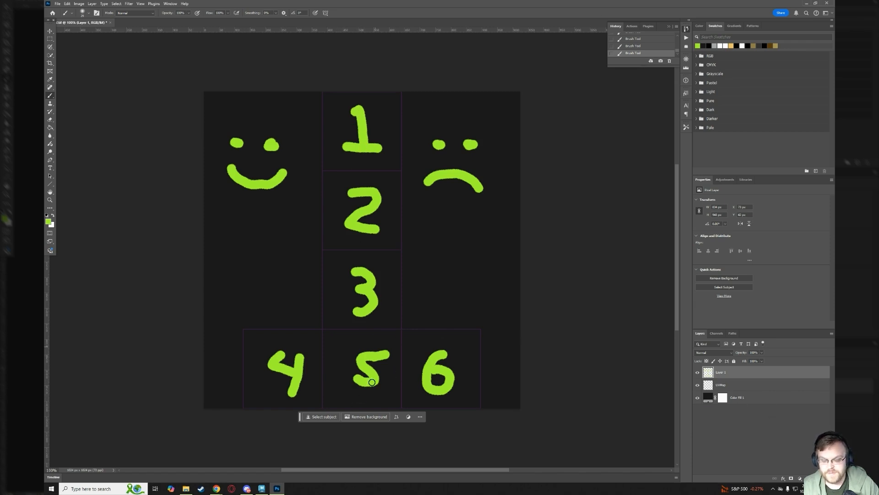
Save the painted texture as CubeUV in Photoshop format in the project's images folder, with Maximize Compatibility enabled.
{"action": "left_click", "coordinate": [57, 4]}
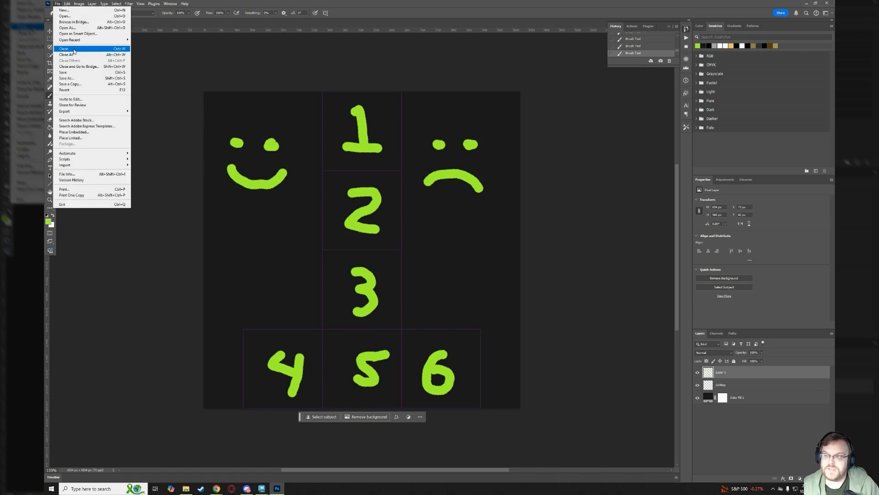
{"action": "left_click", "coordinate": [84, 84]}
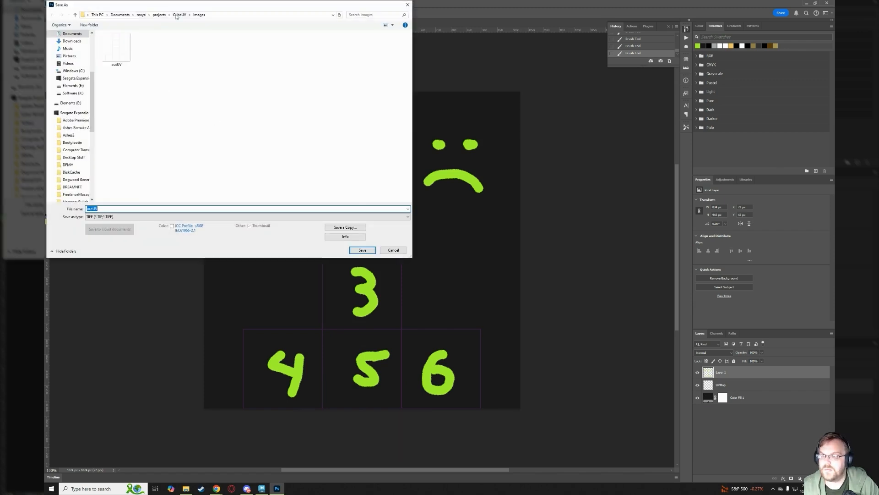
{"action": "type", "text": "U"}
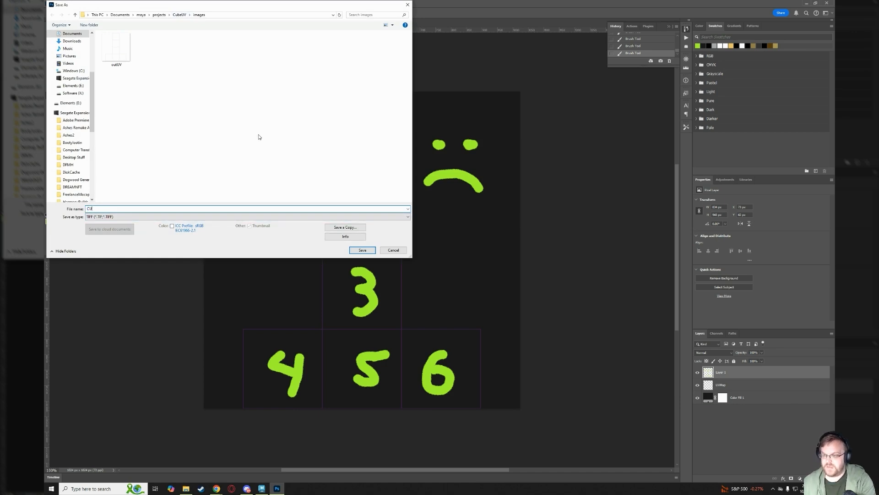
{"action": "type", "text": "ubeUV"}
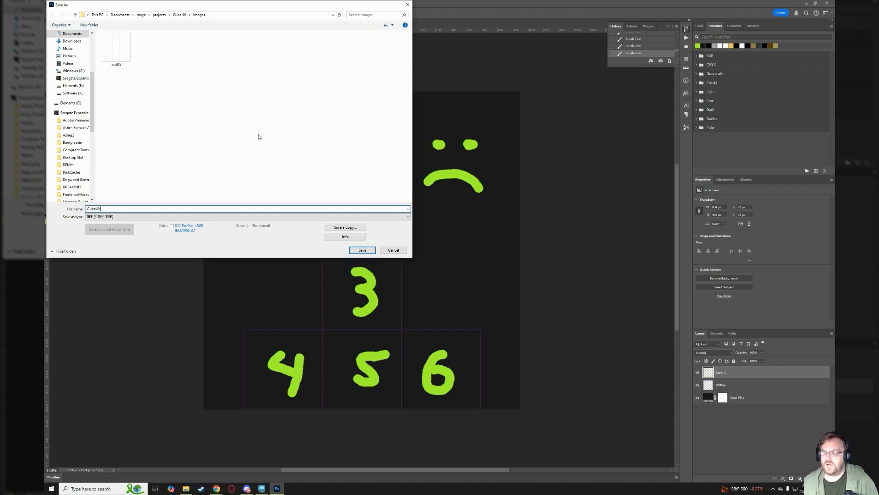
{"action": "left_click", "coordinate": [170, 217]}
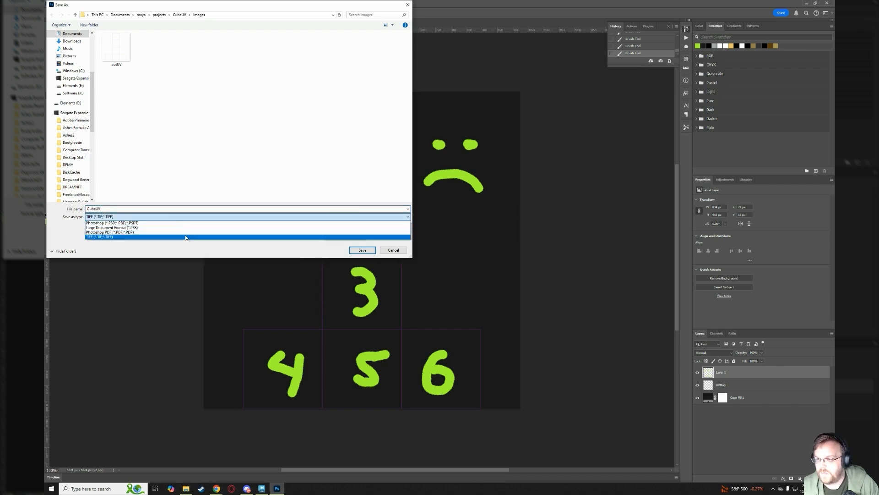
{"action": "left_click", "coordinate": [178, 223]}
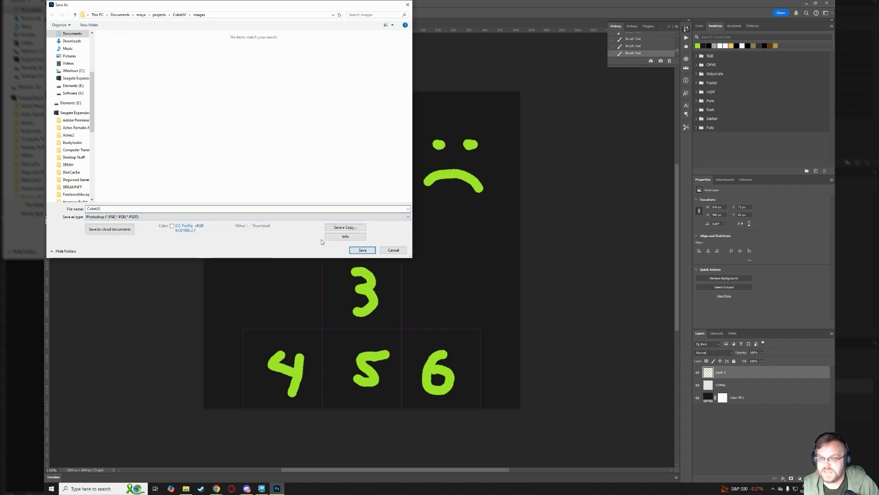
{"action": "left_click", "coordinate": [360, 250]}
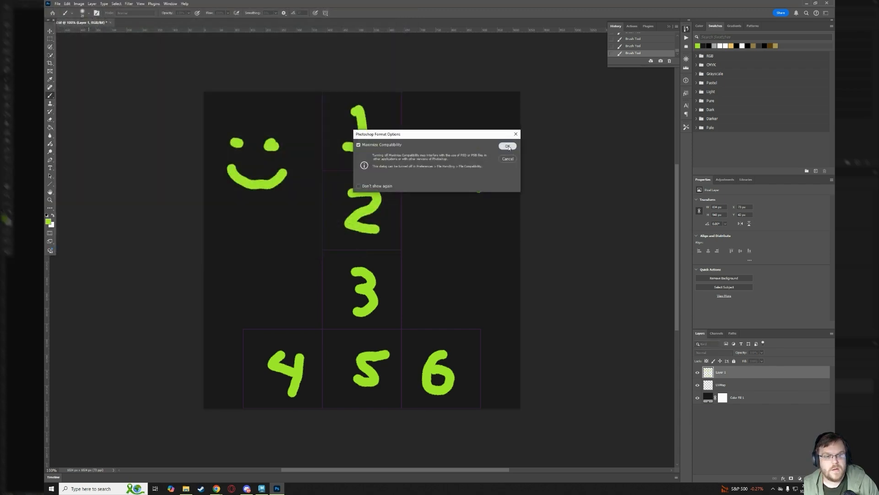
{"action": "left_click", "coordinate": [507, 146]}
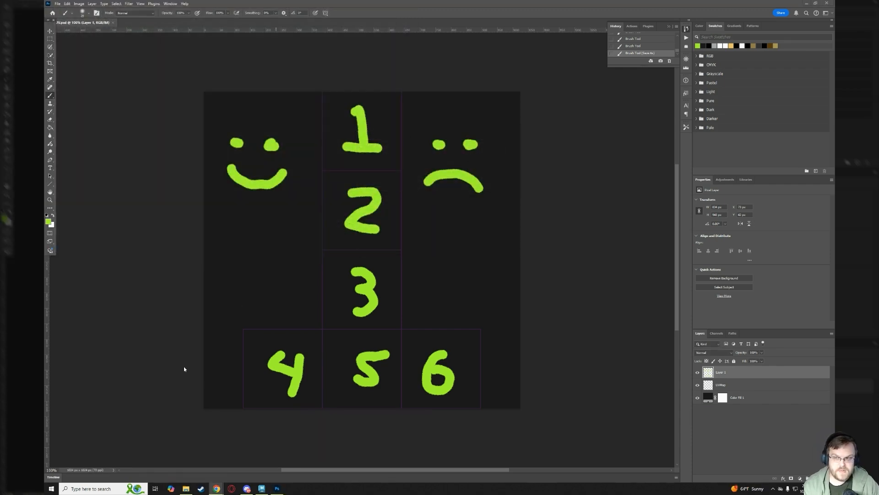
Switch to Maya and change the workspace to General.
{"action": "left_click", "coordinate": [262, 488]}
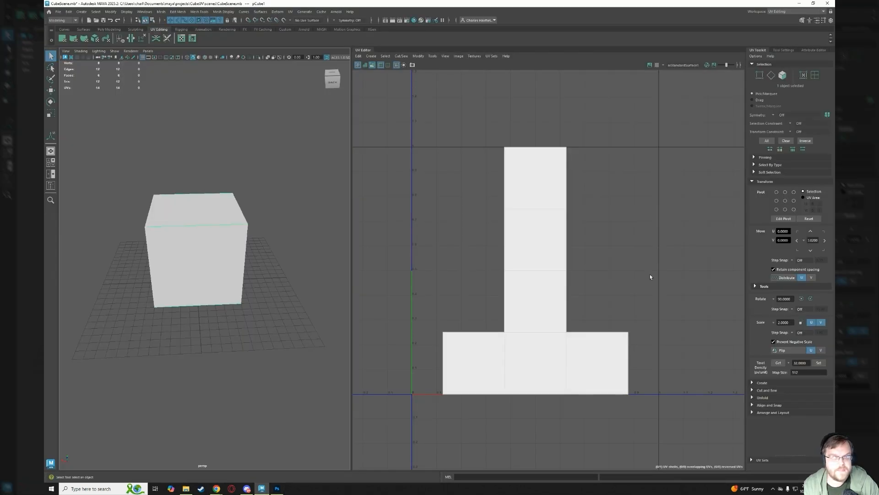
{"action": "left_click", "coordinate": [794, 12]}
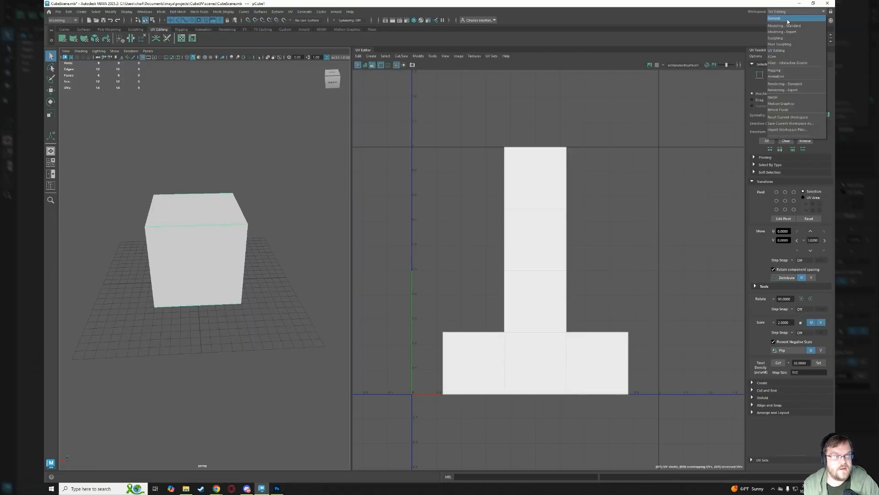
{"action": "left_click", "coordinate": [788, 19]}
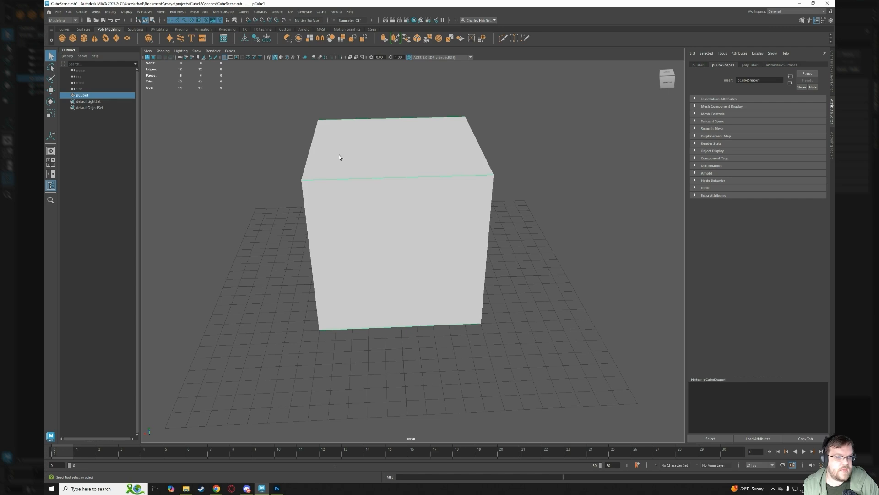
Assign a new Arnold aiStandardSurface material to the cube.
{"action": "right_click", "coordinate": [411, 148]}
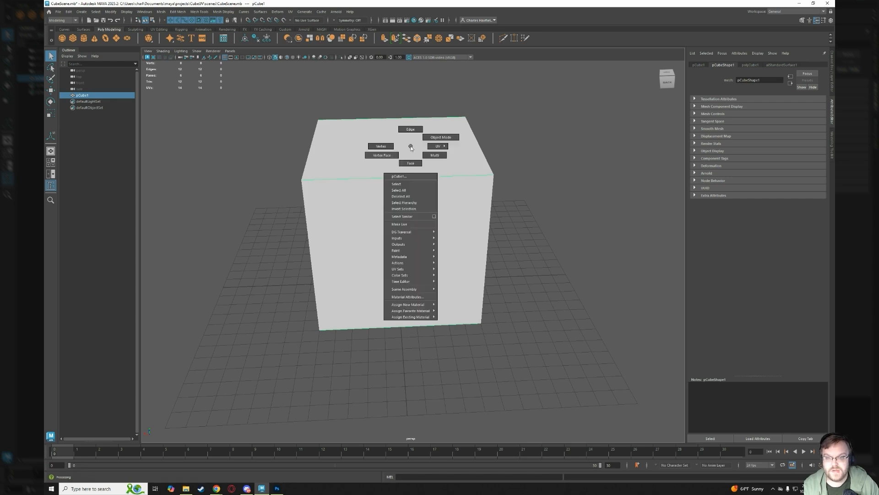
{"action": "left_click", "coordinate": [282, 128]}
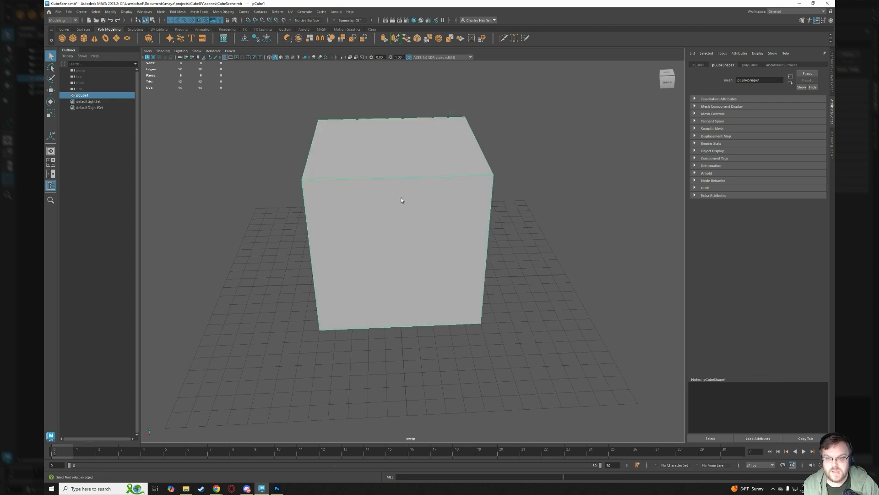
{"action": "right_click", "coordinate": [394, 171]}
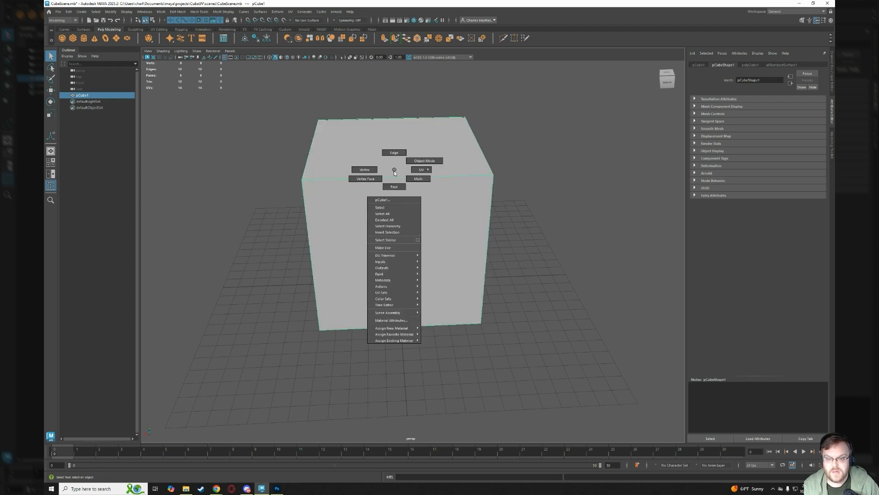
{"action": "mouse_move", "coordinate": [413, 330]}
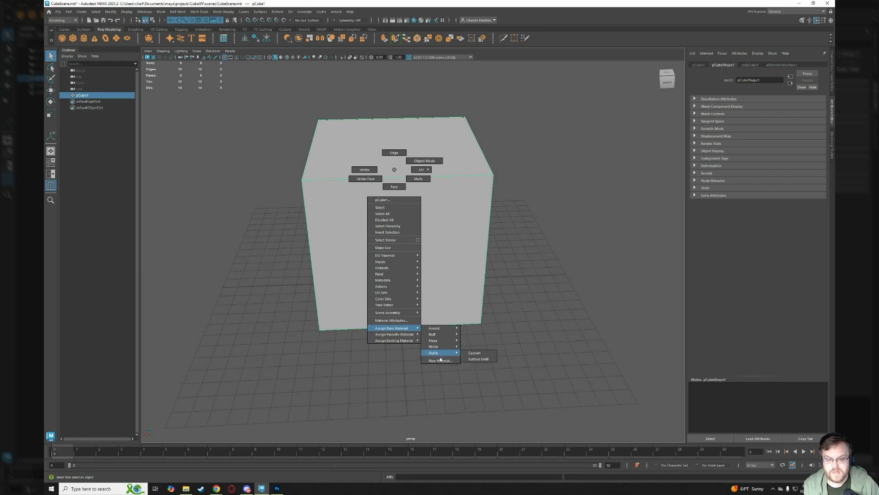
{"action": "left_click", "coordinate": [442, 362]}
{"action": "left_click_drag", "start_coordinate": [342, 166], "coordinate": [254, 104]}
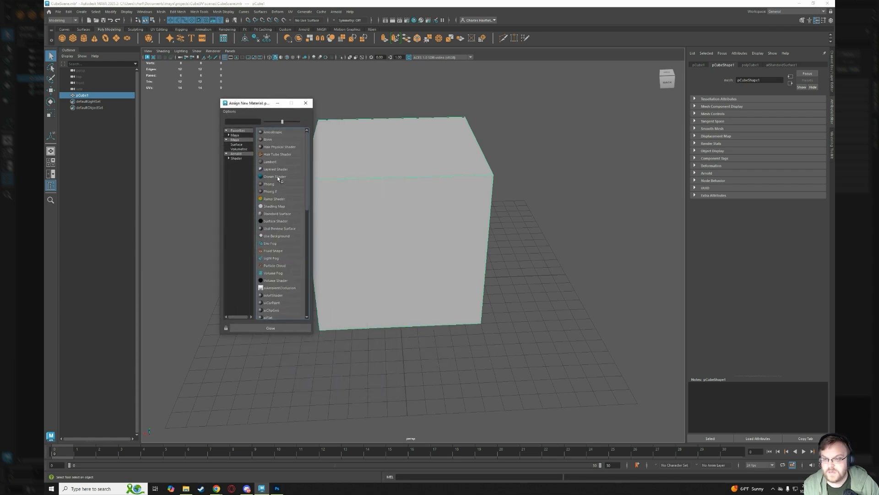
{"action": "left_click", "coordinate": [237, 154]}
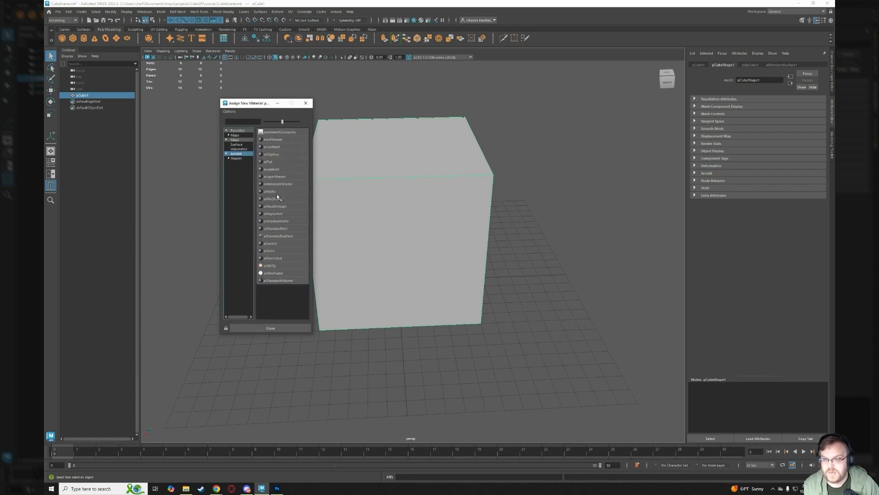
{"action": "left_click", "coordinate": [281, 235]}
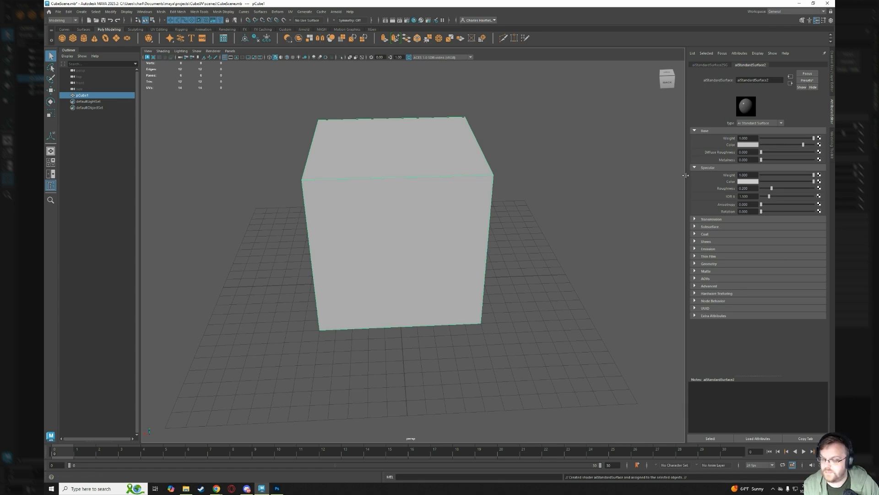
Connect a File texture node to the Base Color of the cube's new material.
{"action": "left_click", "coordinate": [819, 145]}
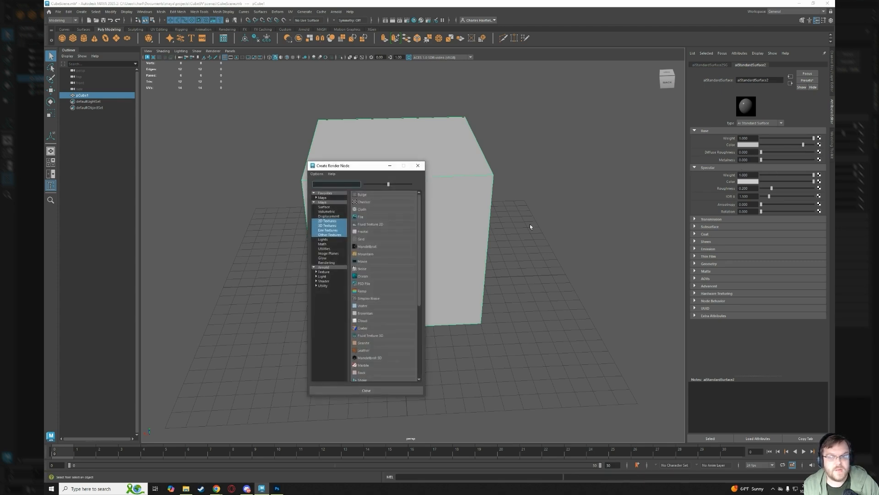
{"action": "left_click_drag", "start_coordinate": [375, 170], "coordinate": [242, 127]}
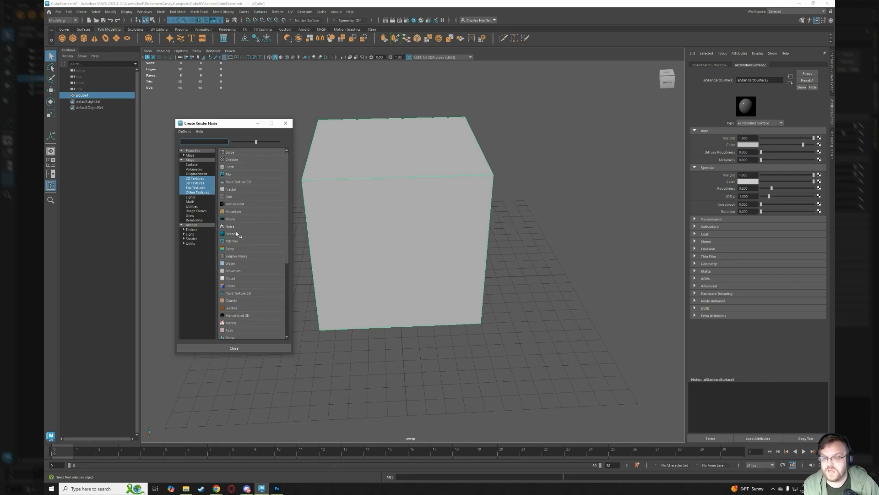
{"action": "scroll", "coordinate": [251, 228], "scroll_direction": "down", "scroll_amount": 1}
{"action": "scroll", "coordinate": [246, 317], "scroll_direction": "down", "scroll_amount": 4}
{"action": "scroll", "coordinate": [245, 289], "scroll_direction": "up", "scroll_amount": 4}
{"action": "scroll", "coordinate": [246, 284], "scroll_direction": "up", "scroll_amount": 1}
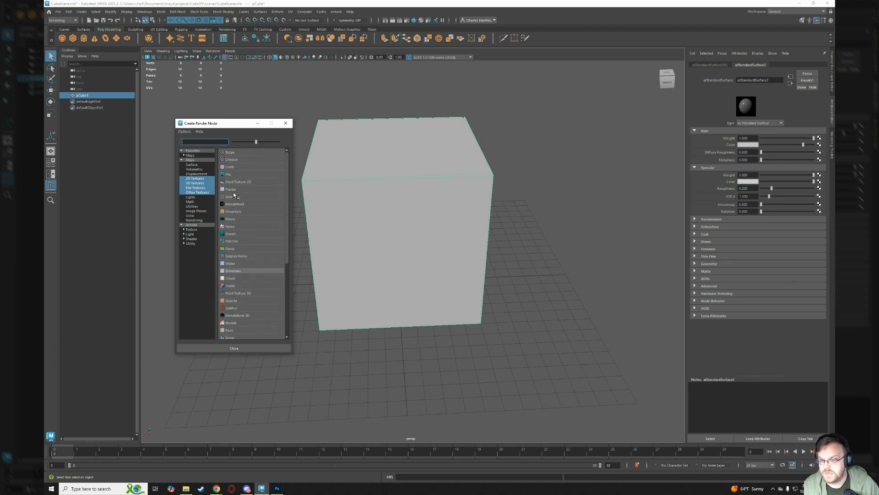
{"action": "left_click", "coordinate": [231, 174]}
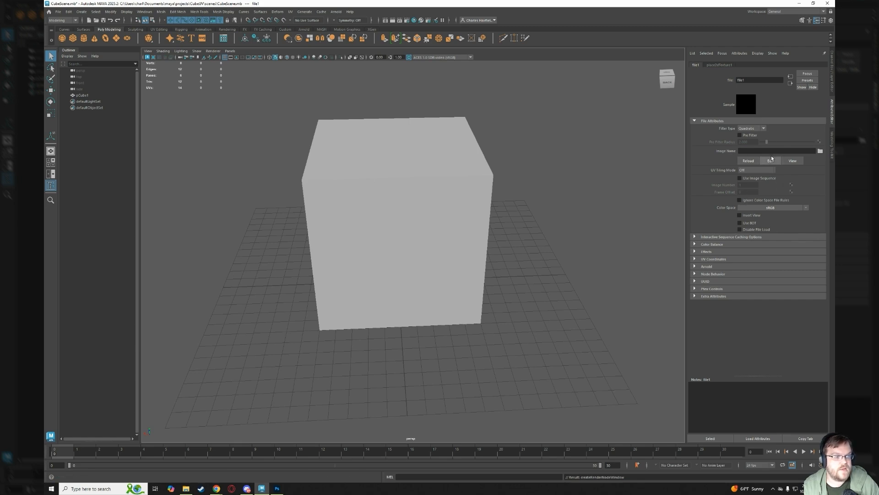
Load CubeUV.psd from the project's images folder as the file texture's image.
{"action": "left_click", "coordinate": [821, 151]}
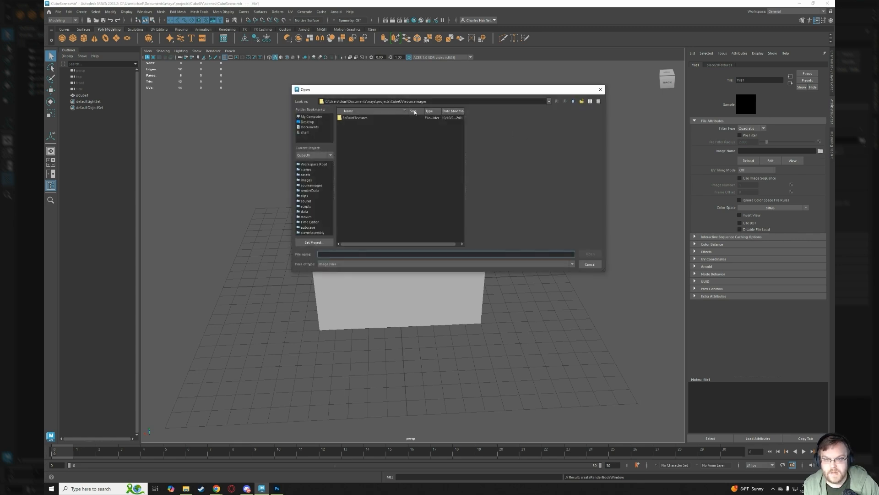
{"action": "left_click_drag", "start_coordinate": [457, 91], "coordinate": [533, 121]}
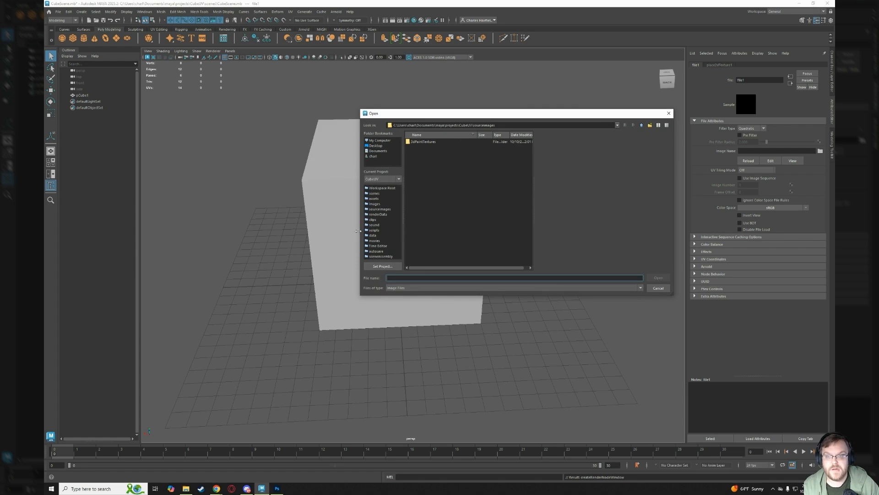
{"action": "left_click", "coordinate": [642, 125]}
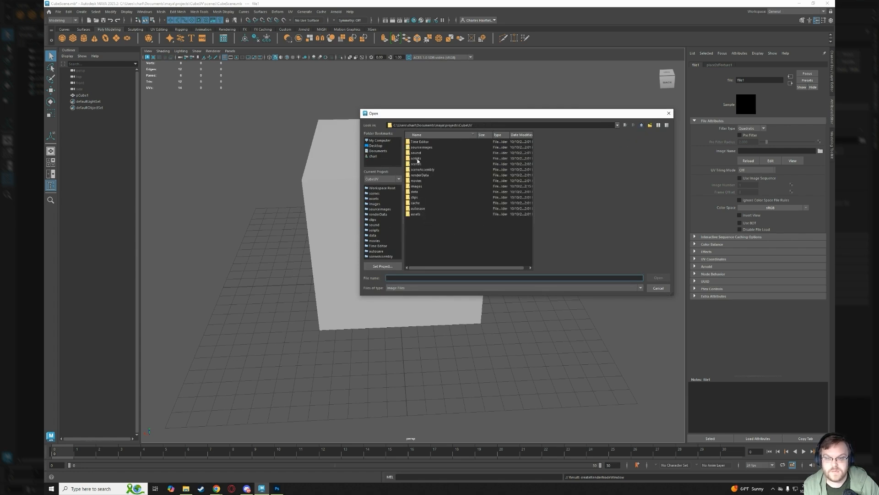
{"action": "double_click", "coordinate": [416, 186]}
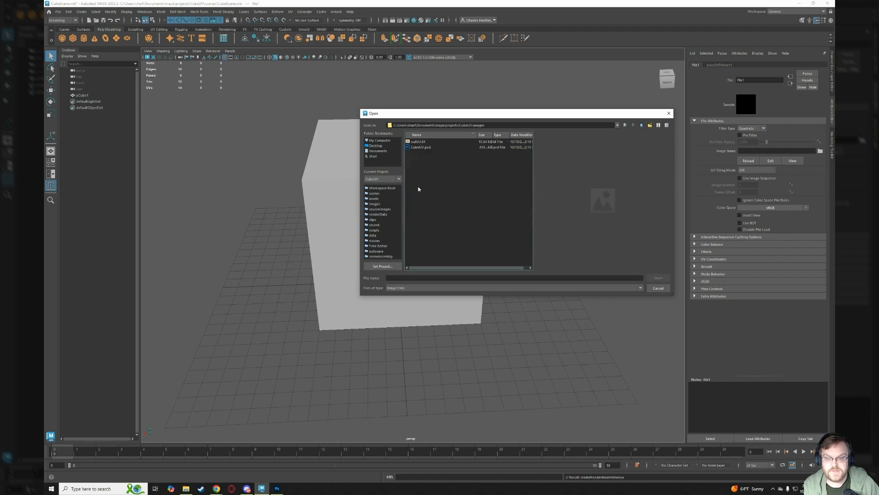
{"action": "double_click", "coordinate": [421, 147]}
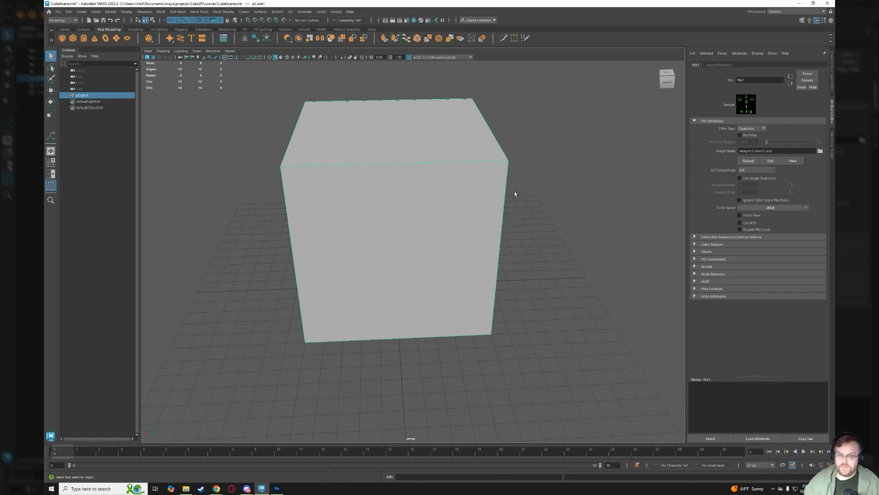
Turn on textured shading in the viewport and orbit around the cube to inspect the painted numbers on its faces.
{"action": "key", "text": "6"}
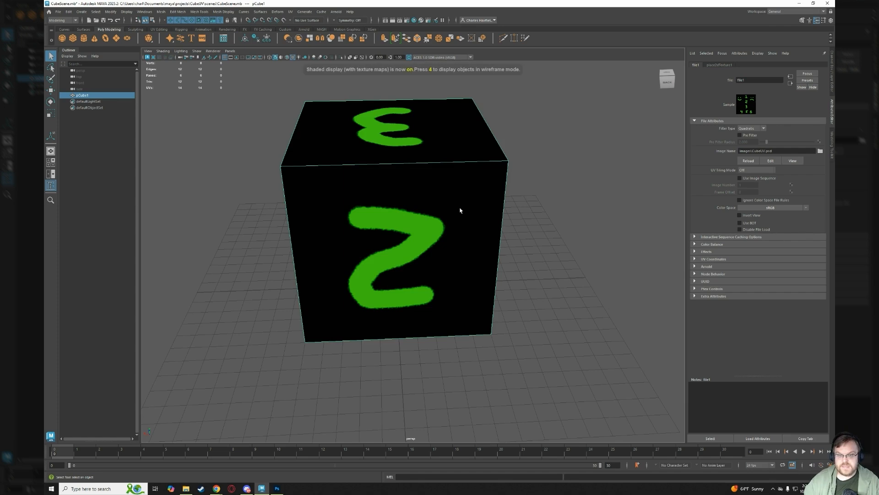
{"action": "left_click_drag", "start_coordinate": [330, 170], "coordinate": [363, 163], "text": "alt"}
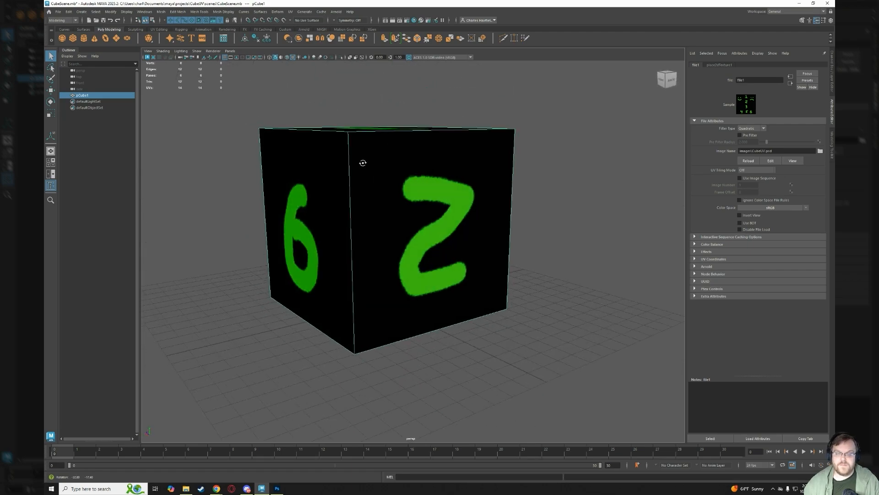
Return to Maya and orbit around the cube to inspect the face with the number 2 and its top face.
{"action": "left_click", "coordinate": [277, 489]}
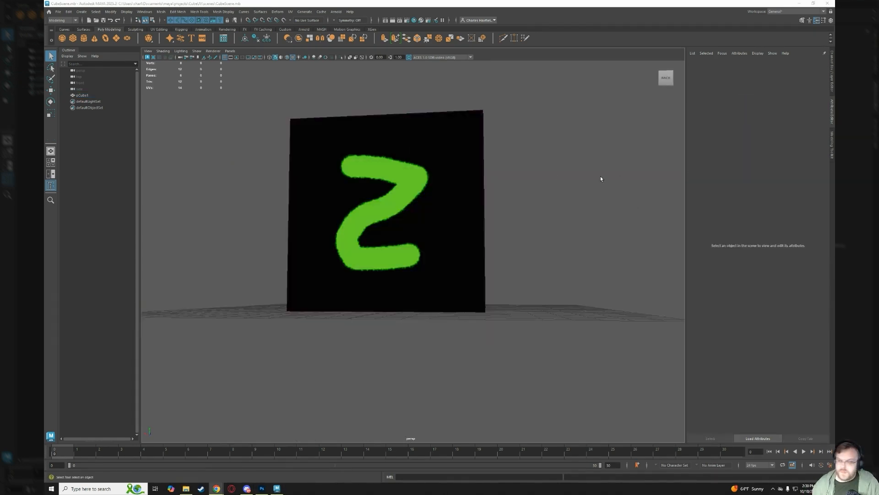
{"action": "left_click", "coordinate": [458, 242]}
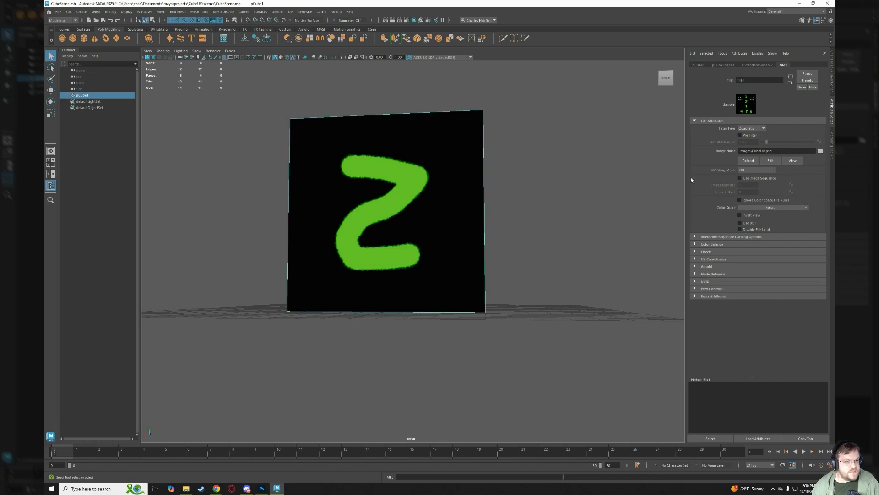
{"action": "left_click", "coordinate": [554, 222]}
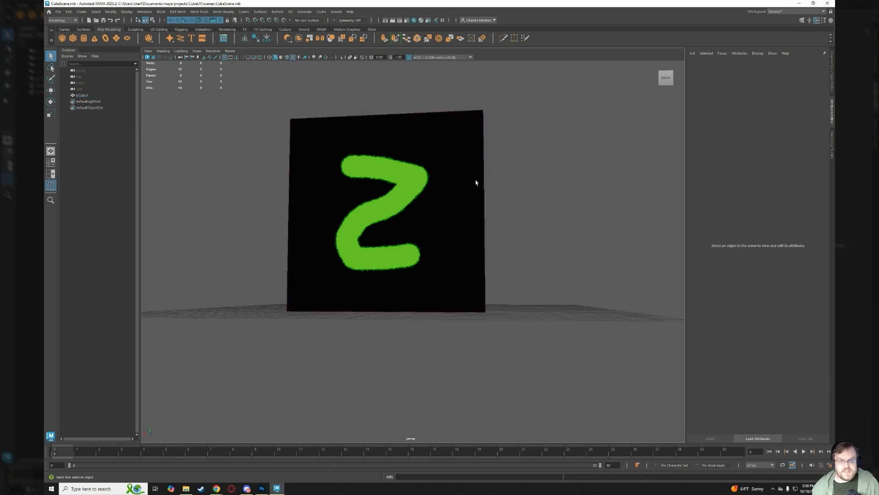
{"action": "left_click_drag", "start_coordinate": [510, 163], "coordinate": [387, 176], "text": "alt"}
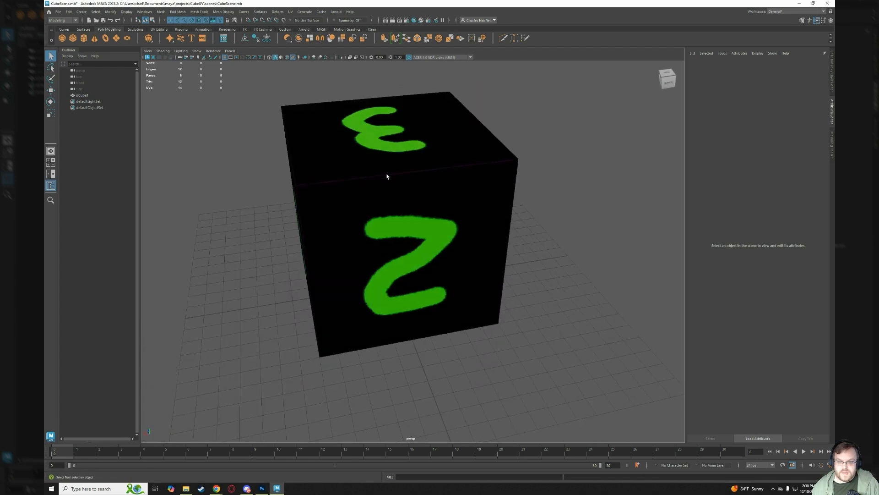
{"action": "left_click_drag", "start_coordinate": [547, 243], "coordinate": [487, 227], "text": "alt"}
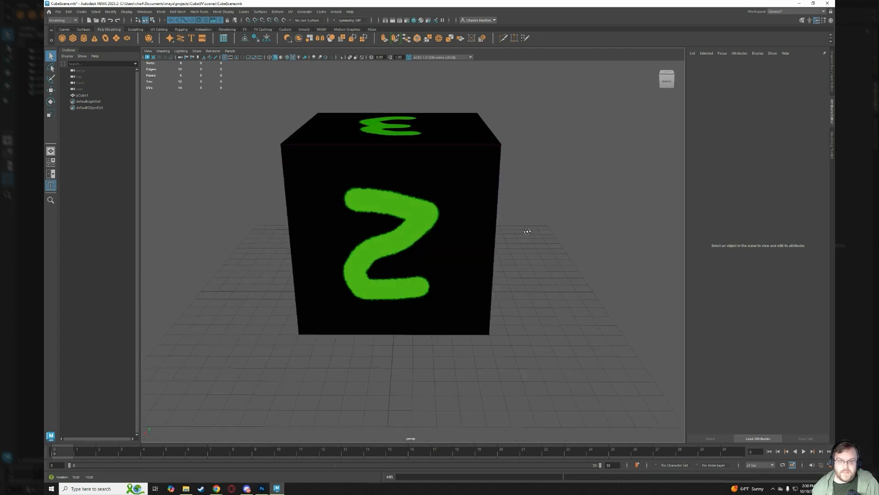
{"action": "left_click", "coordinate": [461, 224]}
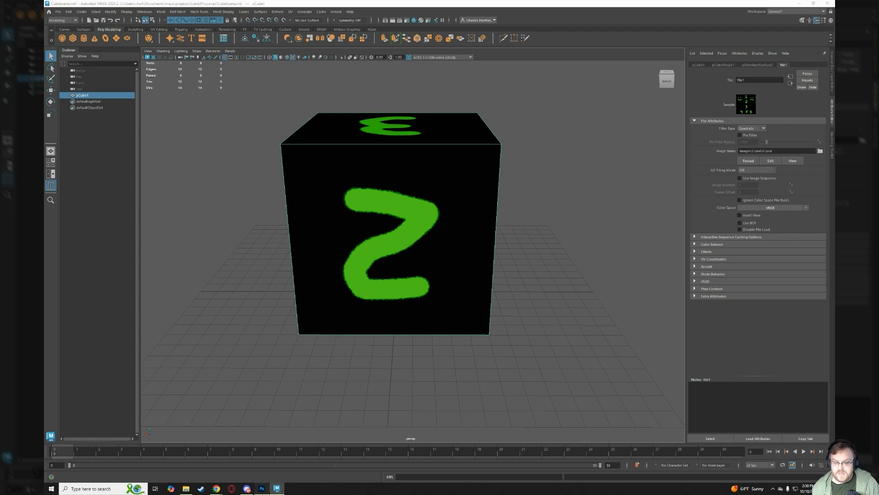
Switch to Photoshop and hide the UVMap layer in the cube texture document.
{"action": "left_click", "coordinate": [262, 488]}
{"action": "left_click", "coordinate": [588, 243]}
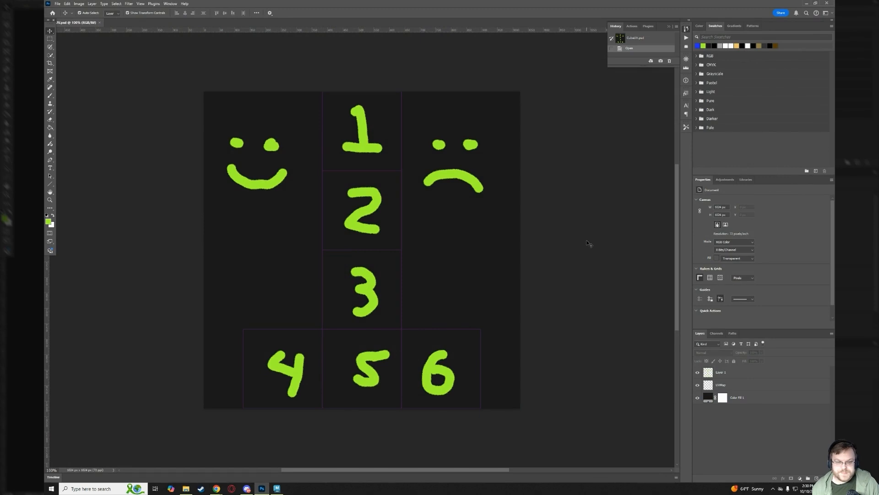
{"action": "left_click", "coordinate": [703, 386]}
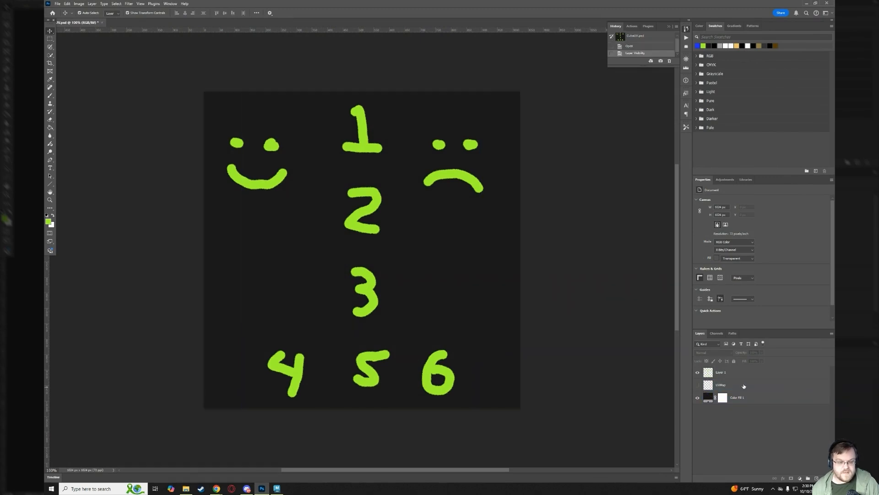
Select the painted number 2 on Layer 1 with a rectangular marquee, rotate it by about 180 degrees and deselect it.
{"action": "left_click", "coordinate": [344, 192]}
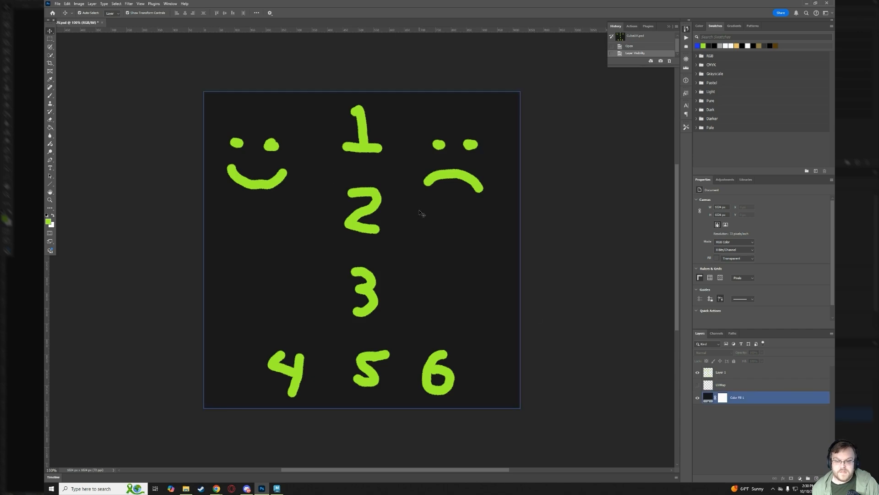
{"action": "left_click", "coordinate": [749, 369]}
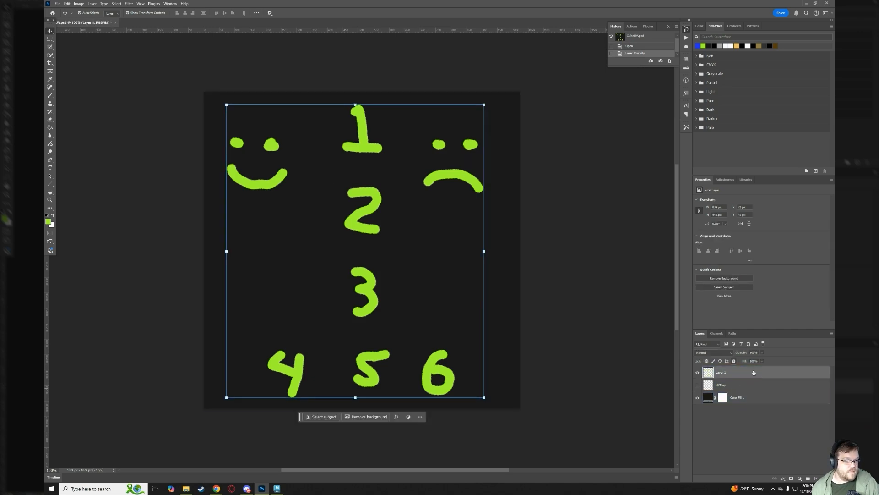
{"action": "left_click", "coordinate": [50, 39]}
{"action": "left_click_drag", "start_coordinate": [338, 181], "coordinate": [396, 238]}
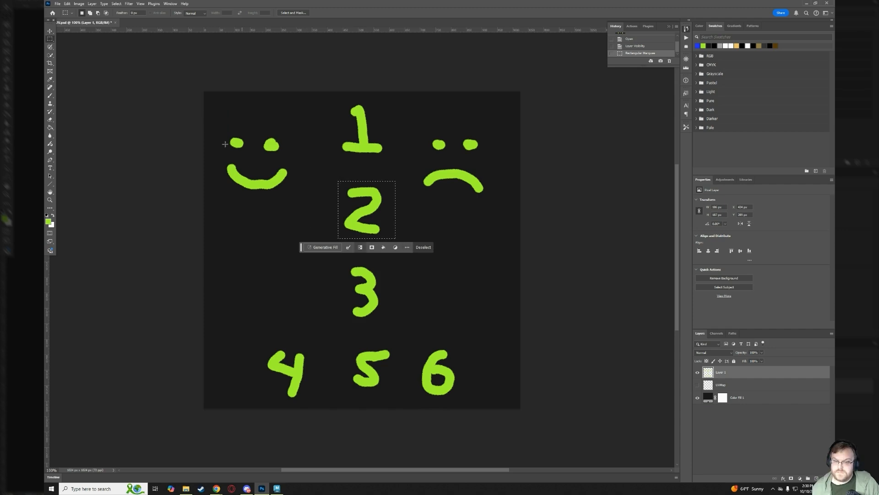
{"action": "left_click", "coordinate": [67, 3]}
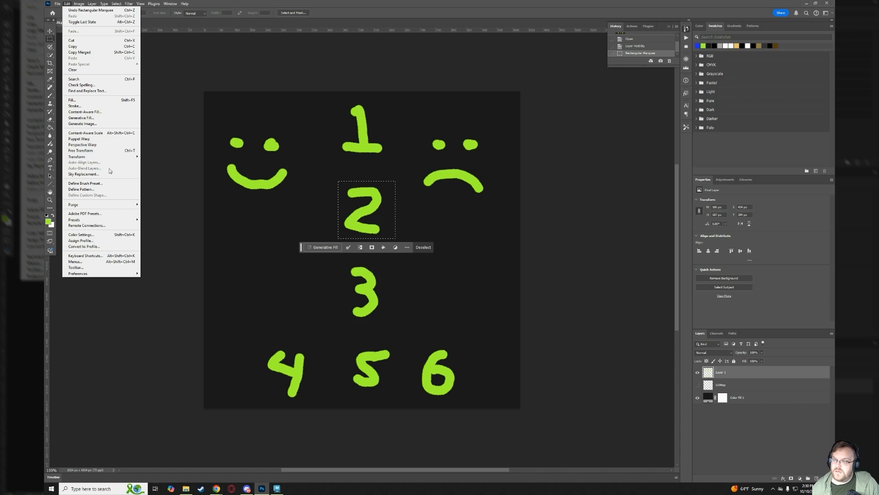
{"action": "mouse_move", "coordinate": [109, 157]}
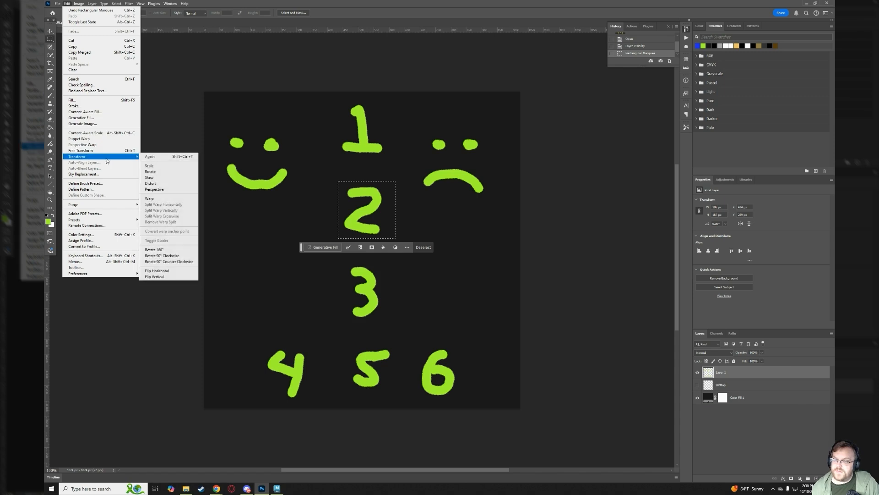
{"action": "left_click", "coordinate": [153, 177]}
{"action": "left_click_drag", "start_coordinate": [401, 177], "coordinate": [323, 249]}
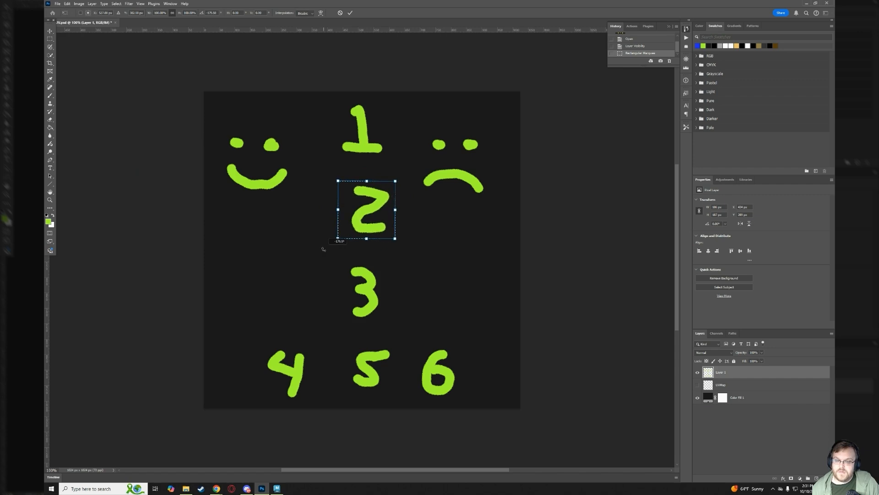
{"action": "left_click", "coordinate": [402, 254]}
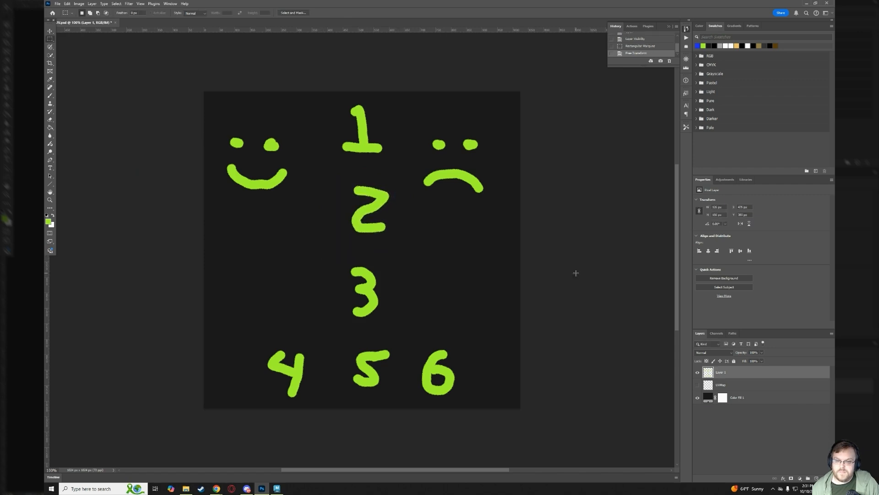
{"action": "key", "text": "ctrl+d"}
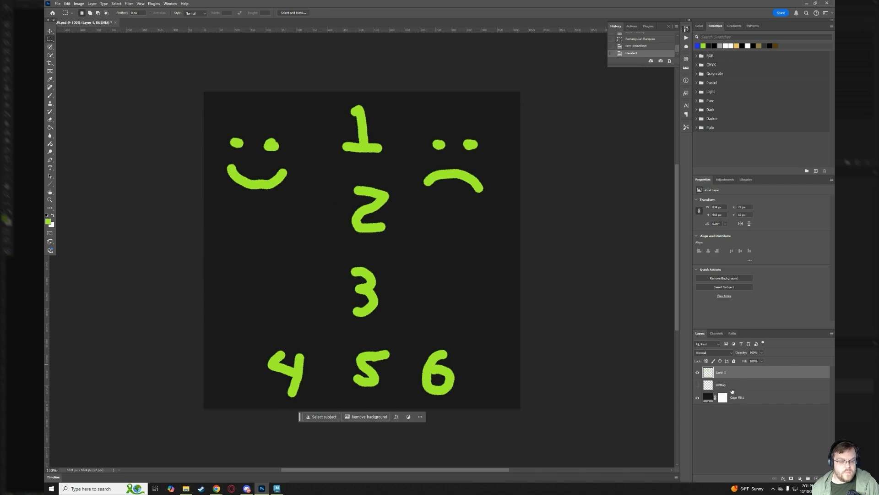
Add a blue Color Overlay layer style to Layer 1.
{"action": "double_click", "coordinate": [751, 372]}
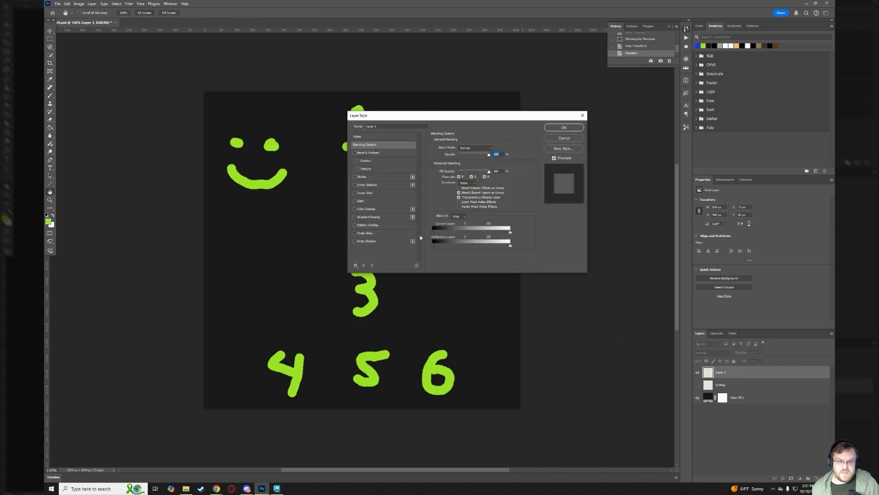
{"action": "left_click", "coordinate": [365, 209]}
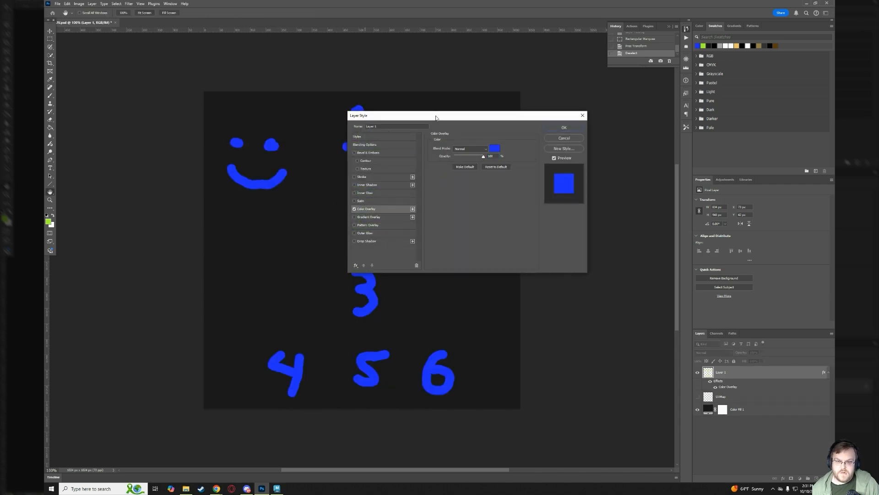
{"action": "left_click_drag", "start_coordinate": [436, 118], "coordinate": [632, 159]}
{"action": "left_click", "coordinate": [747, 167]}
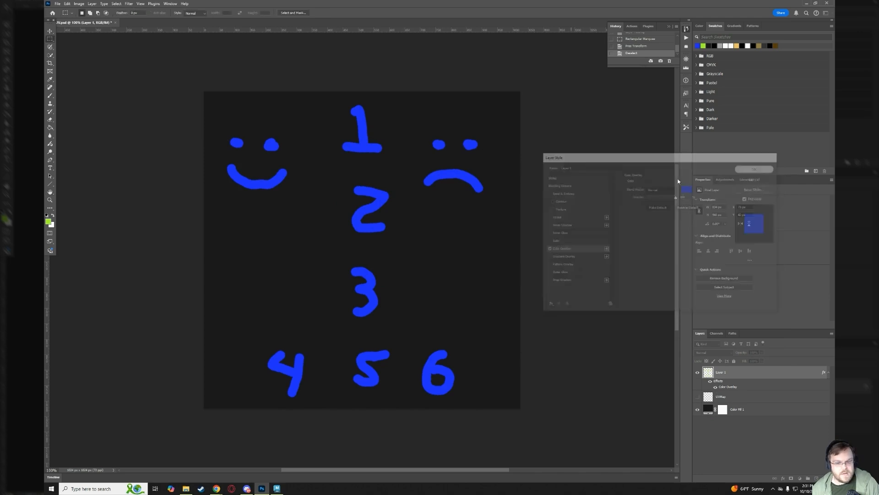
Save a copy of the texture as CubeUV2 in Photoshop format in the project's images folder, with maximized compatibility.
{"action": "left_click", "coordinate": [57, 3]}
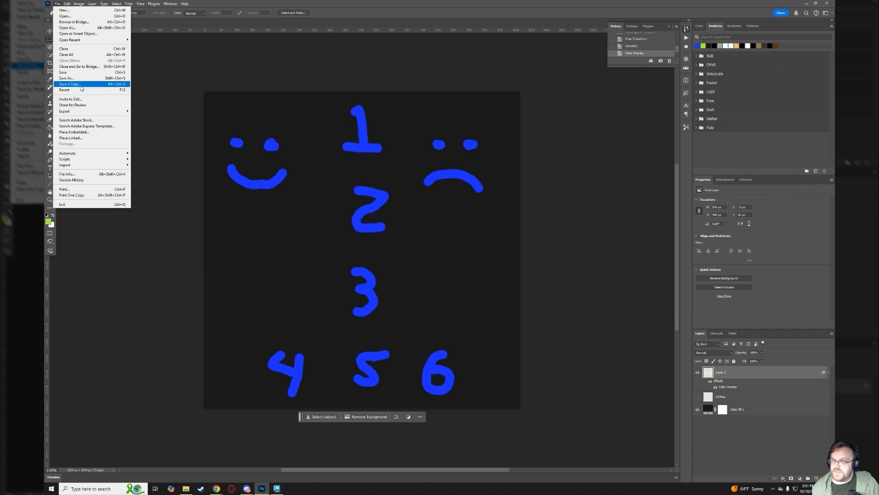
{"action": "left_click", "coordinate": [81, 86]}
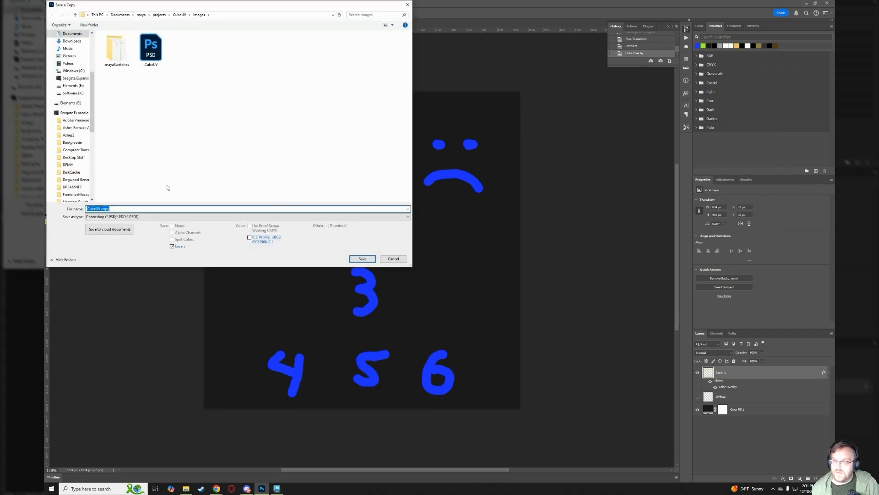
{"action": "left_click_drag", "start_coordinate": [115, 209], "coordinate": [100, 209]}
{"action": "type", "text": "2"}
{"action": "left_click", "coordinate": [362, 259]}
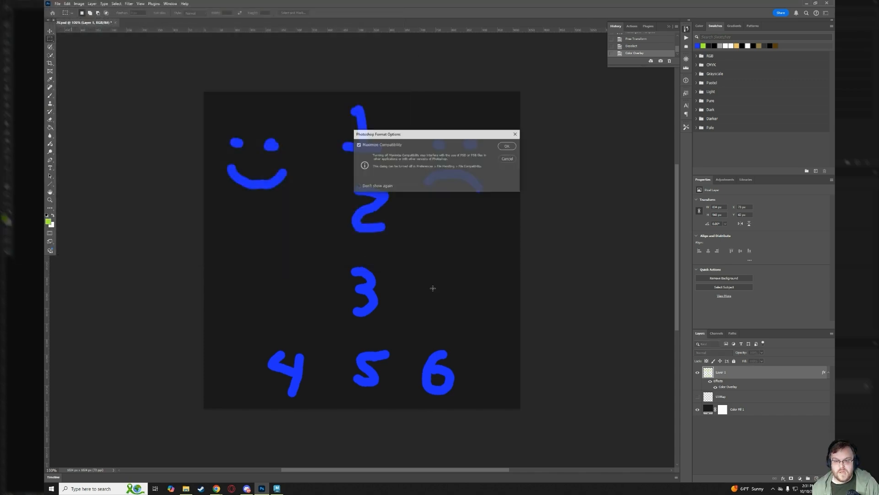
{"action": "left_click", "coordinate": [507, 146]}
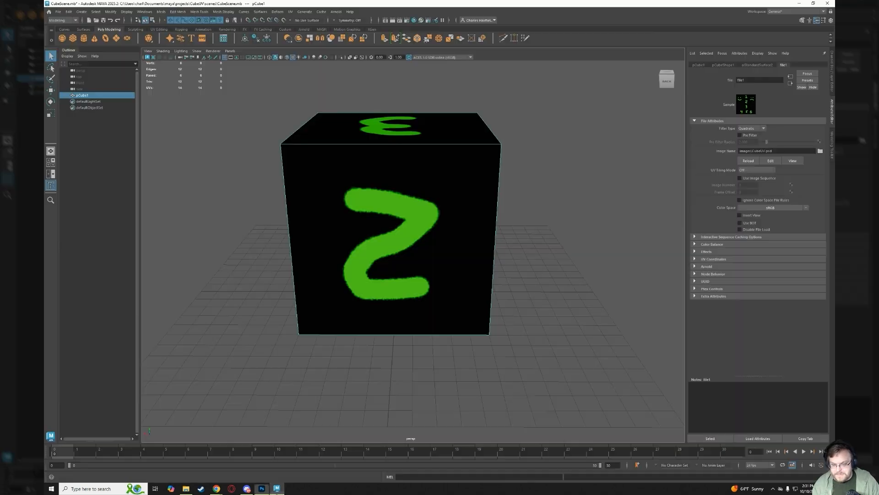
Switch to Maya and load CubeUV2.psd as the image of the cube's file texture.
{"action": "left_click", "coordinate": [277, 488]}
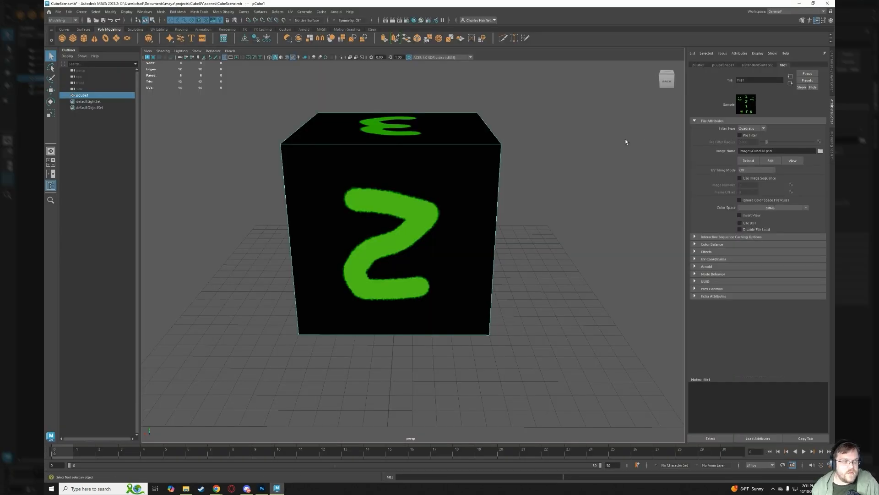
{"action": "left_click", "coordinate": [820, 151]}
{"action": "left_click", "coordinate": [428, 147]}
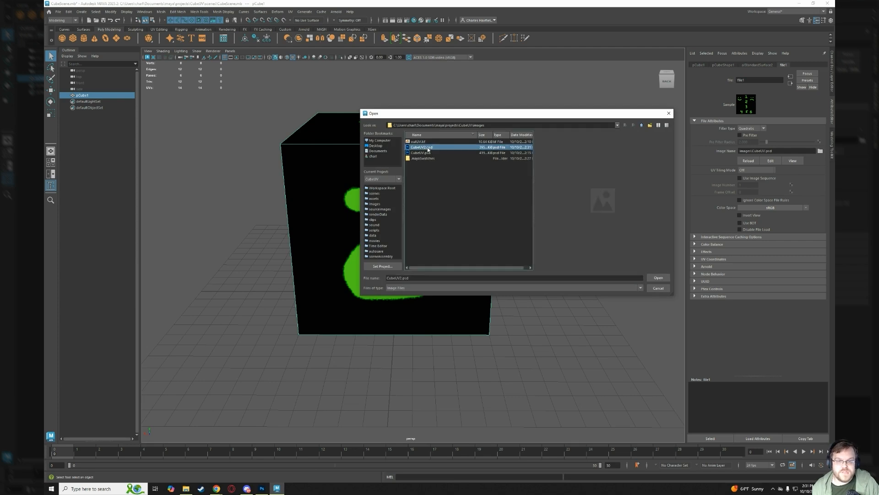
{"action": "double_click", "coordinate": [427, 148]}
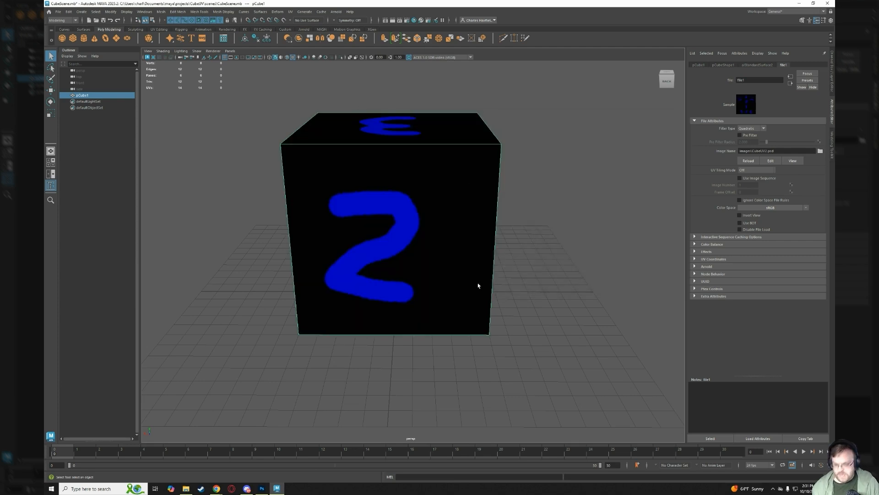
Orbit around the cube to inspect the blue texture on its faces.
{"action": "left_click", "coordinate": [521, 238]}
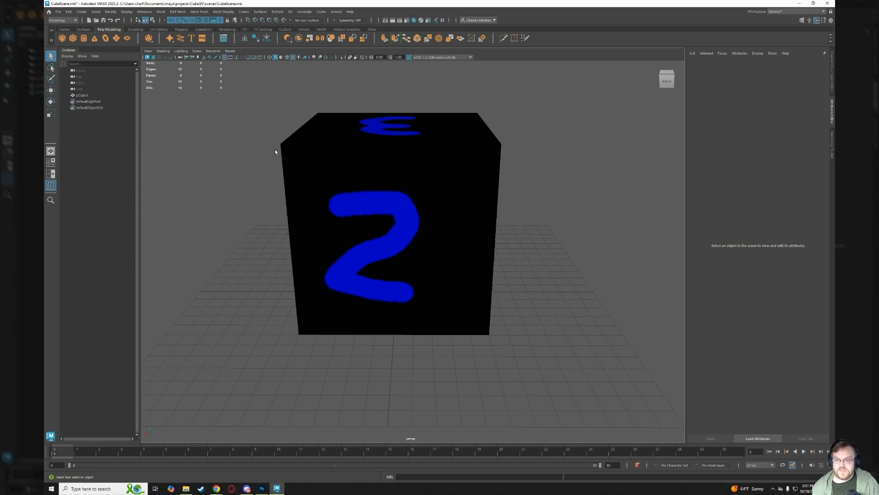
{"action": "left_click", "coordinate": [436, 226]}
{"action": "left_click_drag", "start_coordinate": [435, 227], "coordinate": [332, 277], "text": "alt"}
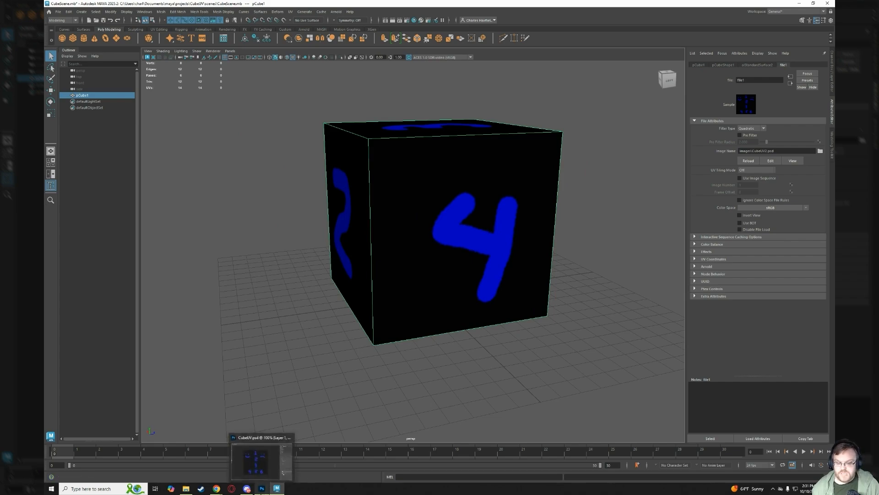
Switch to Photoshop, show the UVMap layer over the painted texture, and return to Maya.
{"action": "left_click", "coordinate": [261, 488]}
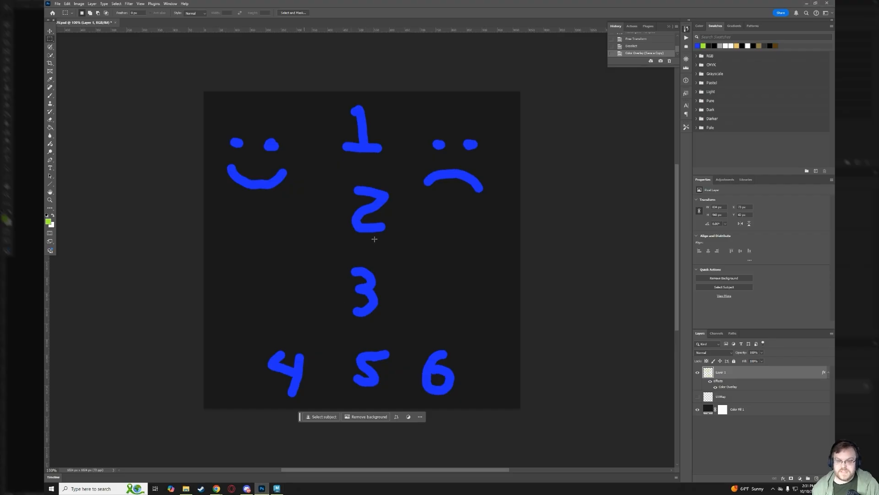
{"action": "left_click", "coordinate": [697, 397]}
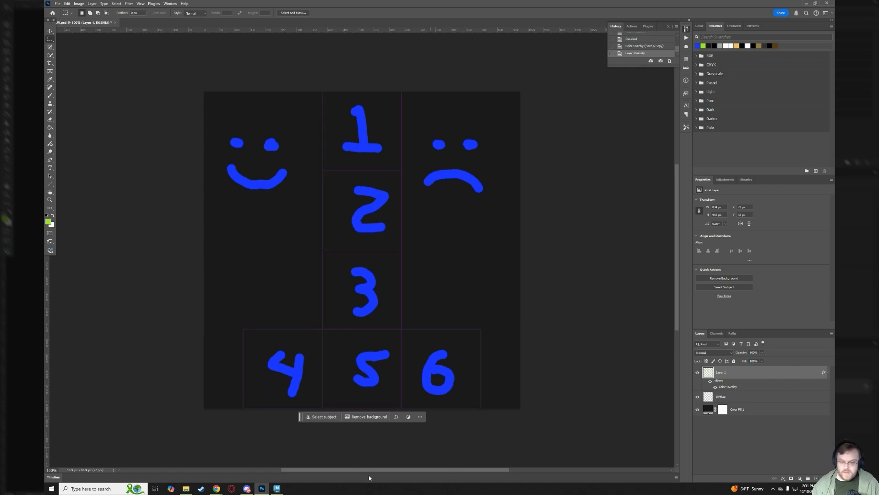
{"action": "left_click", "coordinate": [276, 488]}
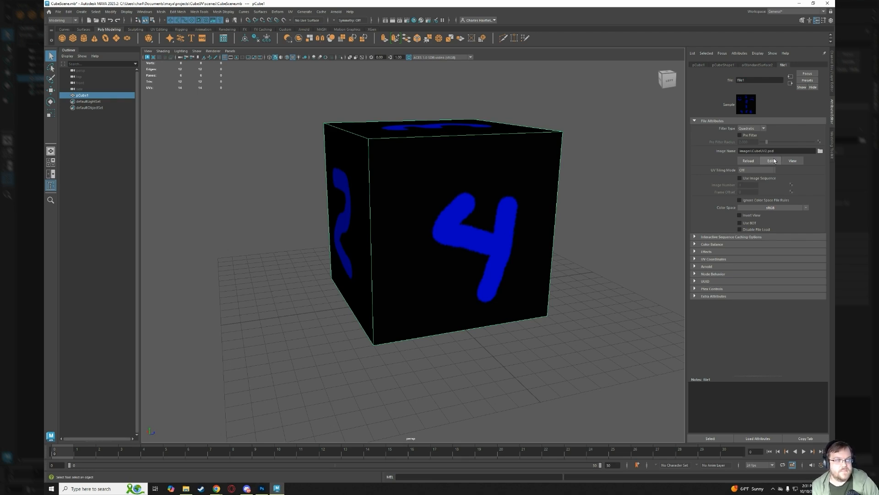
Review the cube's aiStandardSurface material attributes and its UV layout in the UV Editor, closing the editor when done.
{"action": "left_click", "coordinate": [757, 65]}
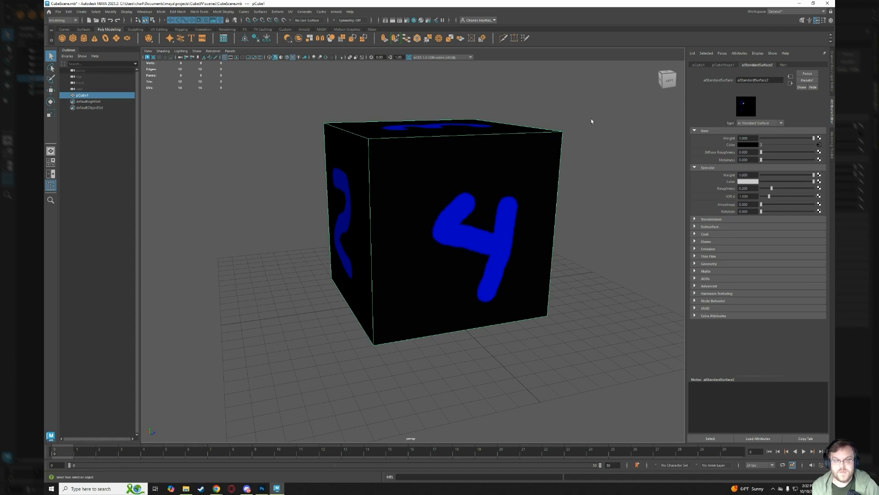
{"action": "left_click", "coordinate": [291, 11]}
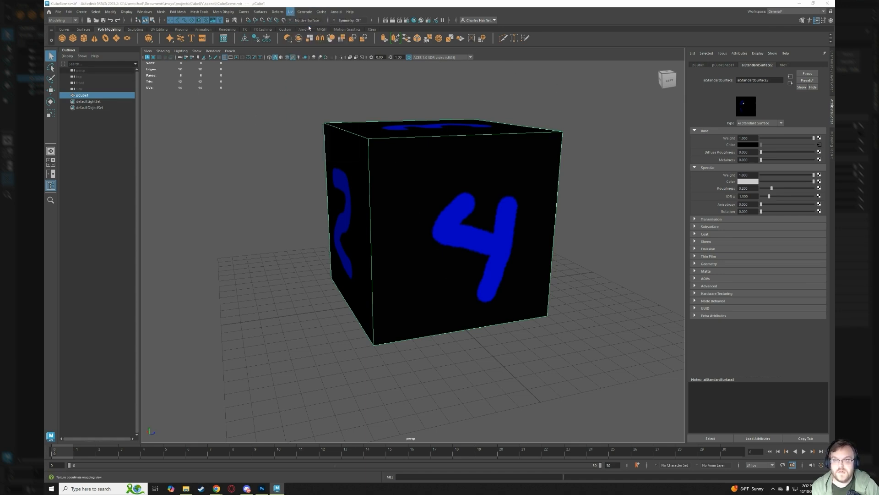
{"action": "left_click", "coordinate": [305, 24]}
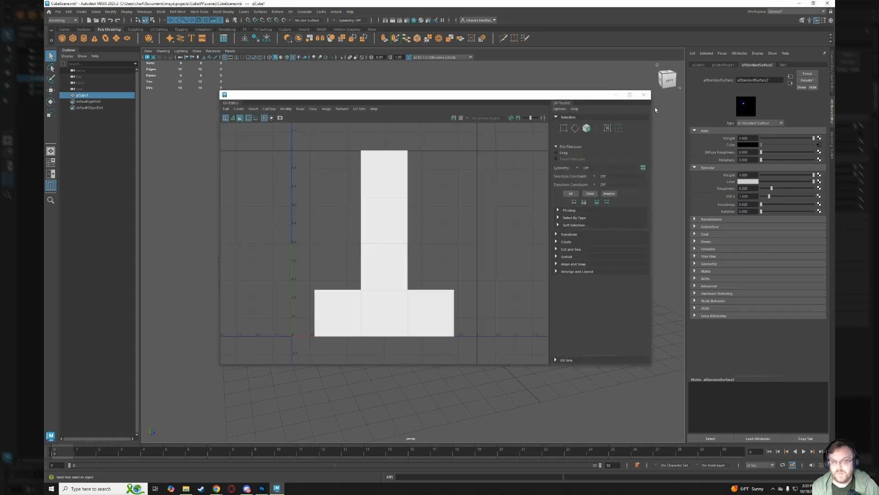
{"action": "left_click", "coordinate": [644, 95]}
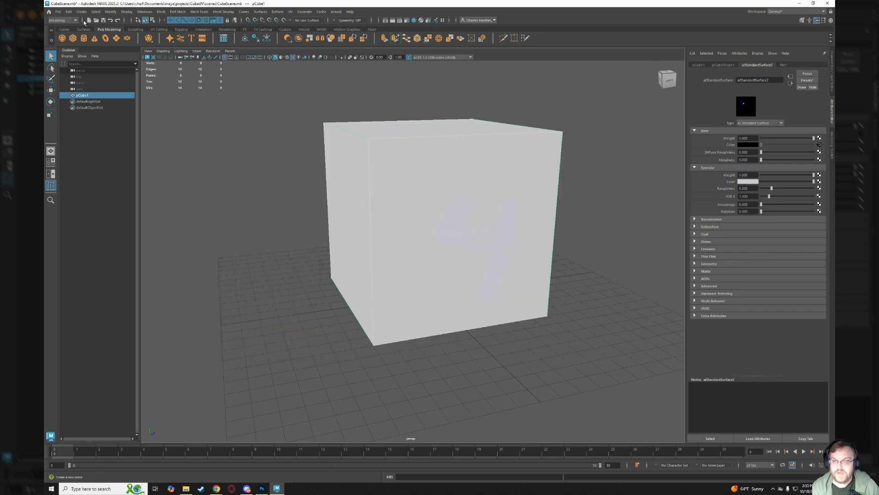
Save the cube scene.
{"action": "left_click", "coordinate": [59, 12]}
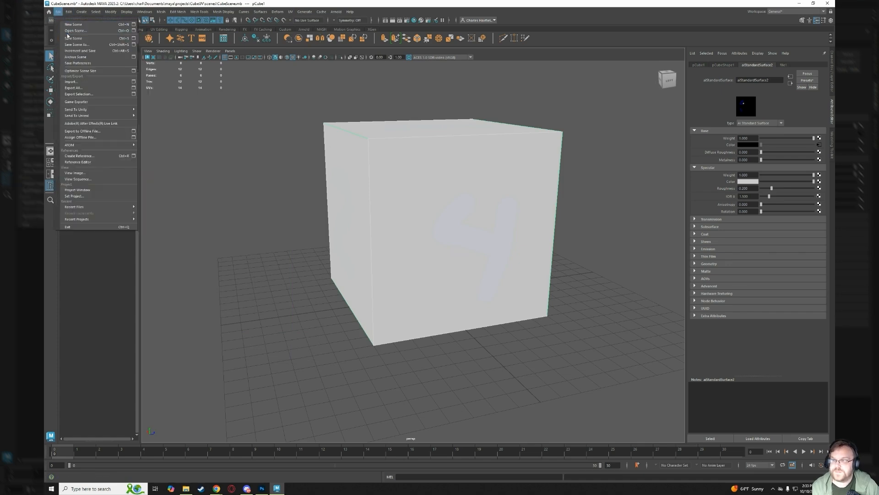
{"action": "left_click", "coordinate": [74, 39]}
{"action": "left_click", "coordinate": [59, 12]}
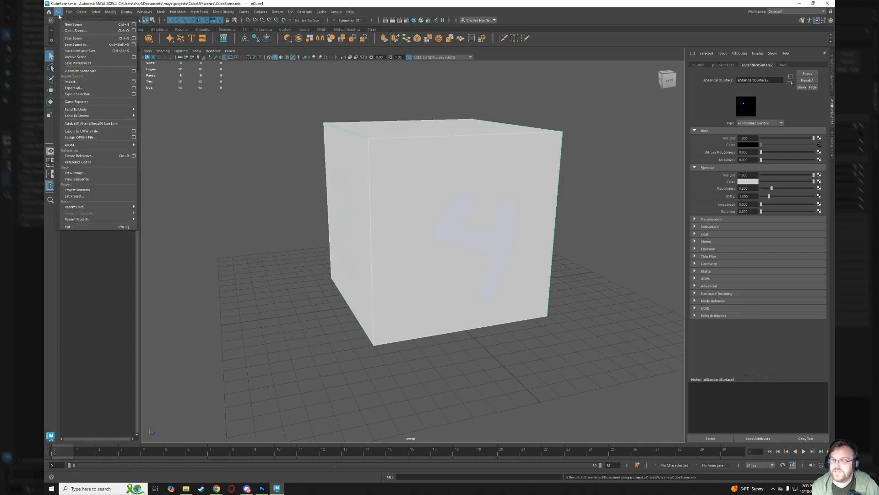
{"action": "left_click", "coordinate": [76, 30]}
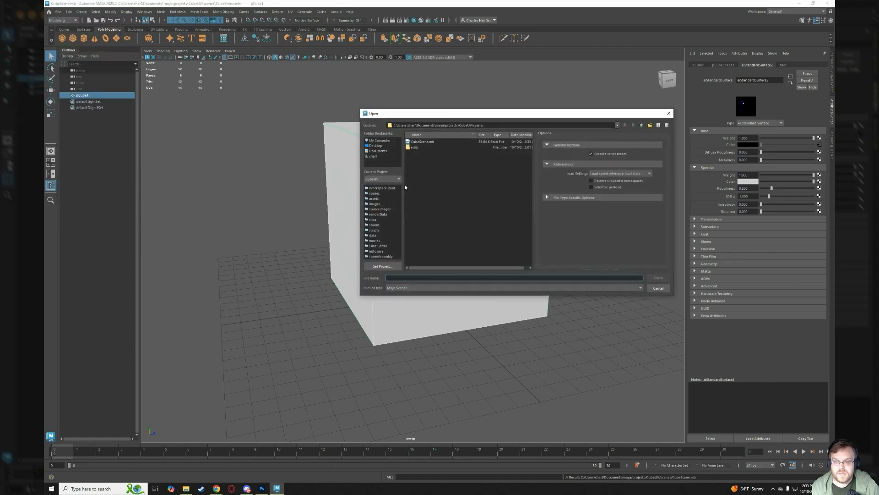
{"action": "left_click", "coordinate": [642, 125]}
{"action": "left_click", "coordinate": [643, 125]}
{"action": "left_click", "coordinate": [642, 125]}
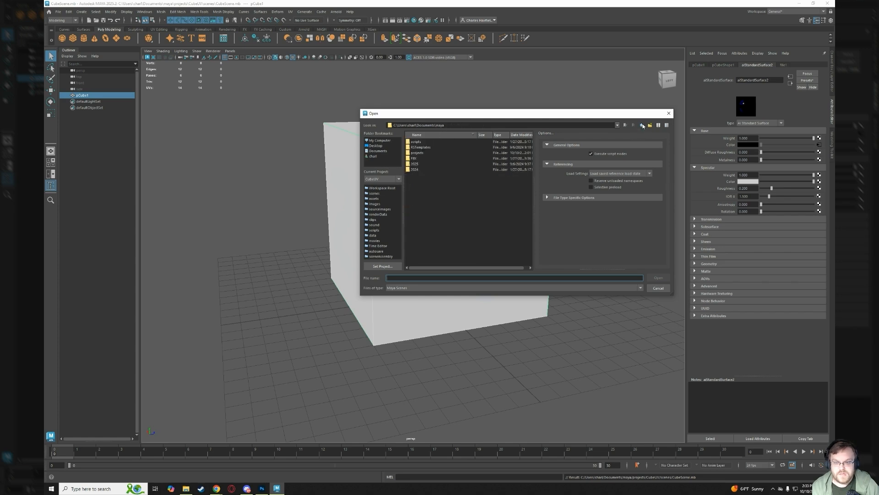
{"action": "double_click", "coordinate": [417, 166]}
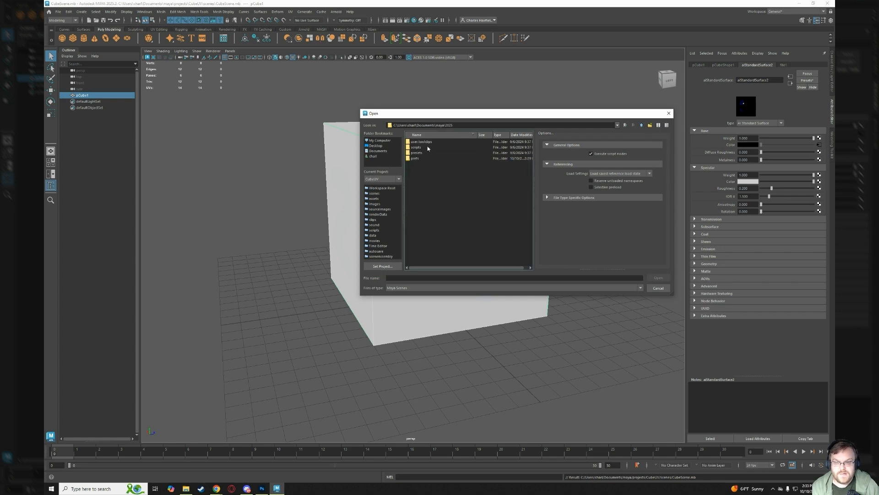
{"action": "left_click", "coordinate": [642, 126]}
{"action": "left_click", "coordinate": [642, 126]}
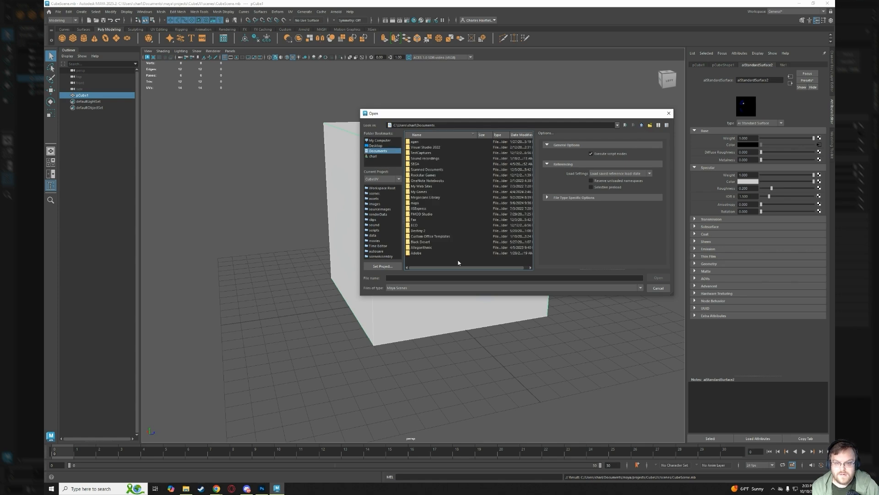
{"action": "left_click", "coordinate": [376, 146]}
{"action": "left_click", "coordinate": [658, 288]}
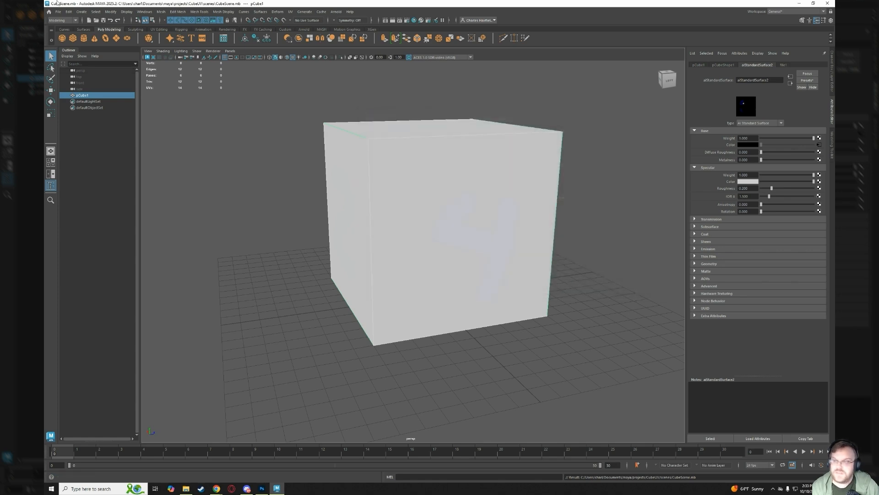
Start a new scene and import plastic_can_can_001_mesh.FBX from the desktop.
{"action": "left_click", "coordinate": [58, 12]}
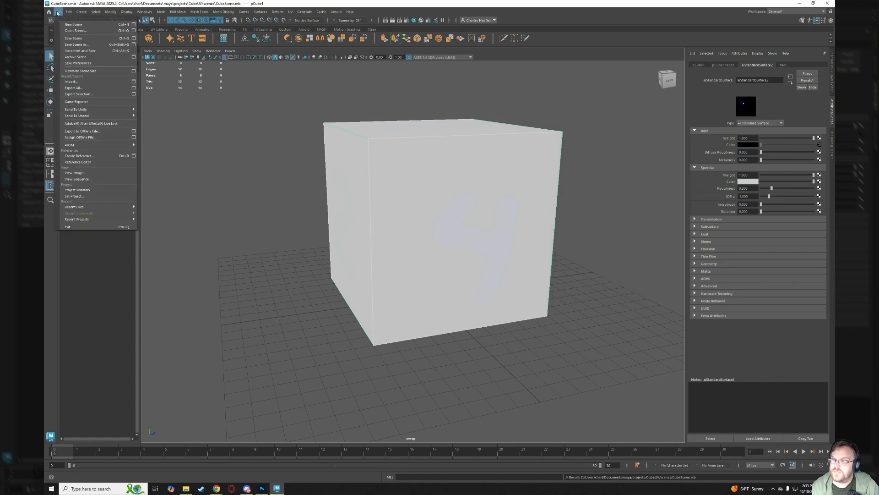
{"action": "left_click", "coordinate": [83, 24]}
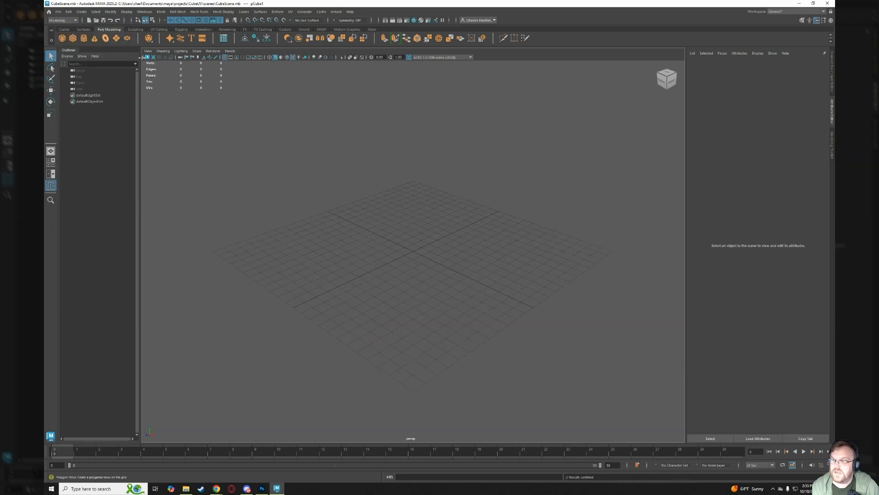
{"action": "left_click", "coordinate": [59, 12]}
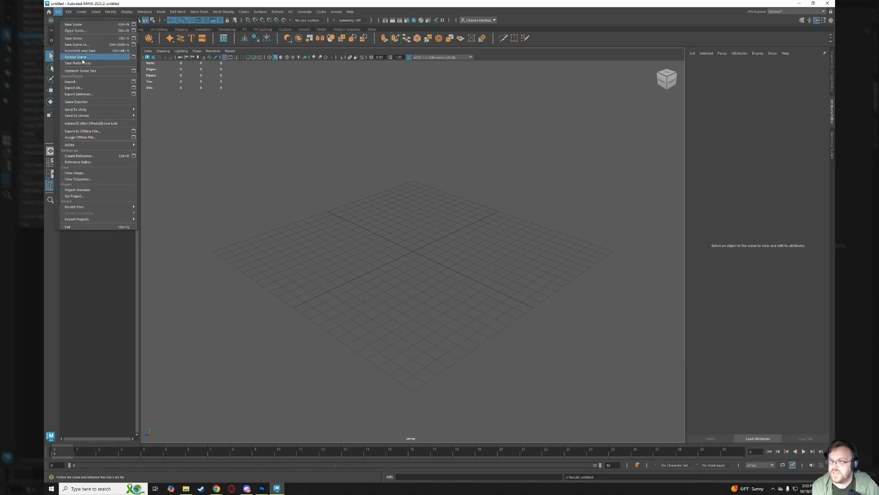
{"action": "left_click", "coordinate": [88, 82]}
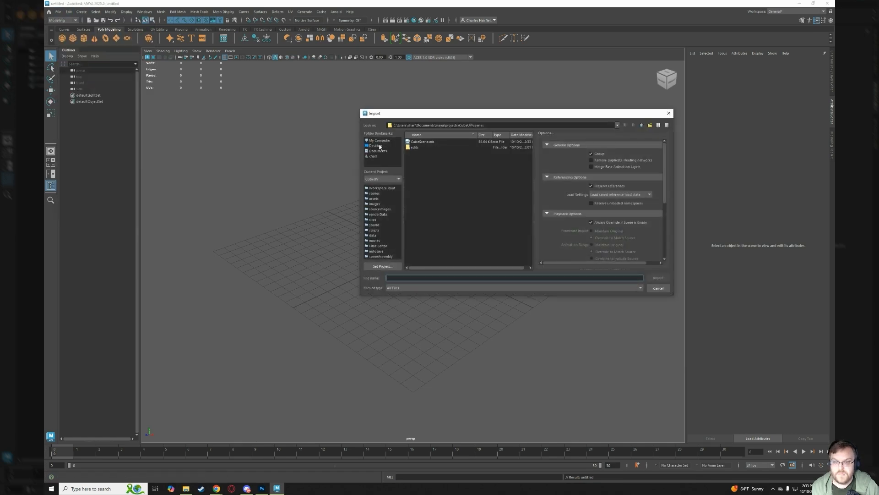
{"action": "left_click", "coordinate": [379, 146]}
{"action": "scroll", "coordinate": [433, 222], "scroll_direction": "down", "scroll_amount": 5}
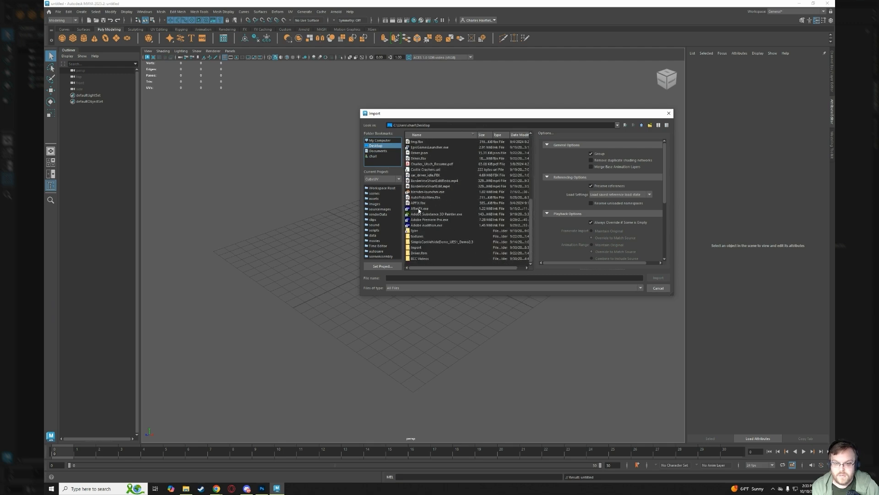
{"action": "scroll", "coordinate": [422, 209], "scroll_direction": "up", "scroll_amount": 2}
{"action": "scroll", "coordinate": [422, 199], "scroll_direction": "up", "scroll_amount": 3}
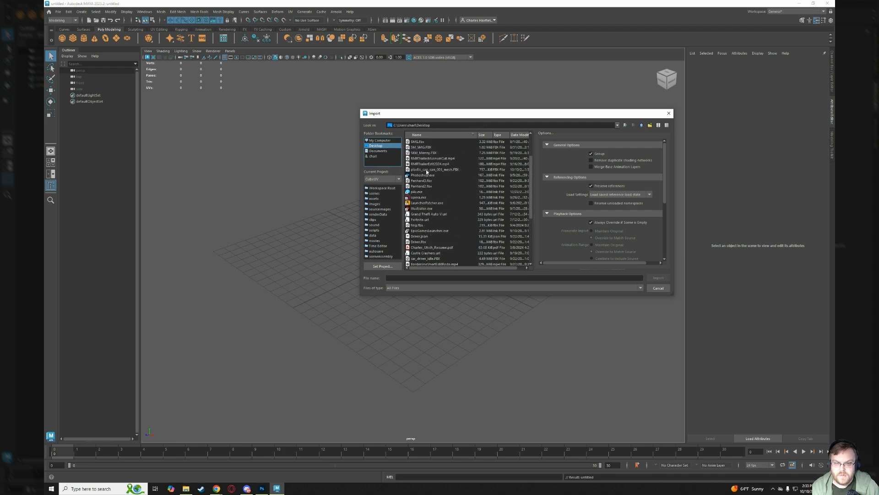
{"action": "double_click", "coordinate": [426, 169]}
Change the imported bottle's body material from Phong to the Ai Lambert type.
{"action": "scroll", "coordinate": [317, 185], "scroll_direction": "down", "scroll_amount": 5}
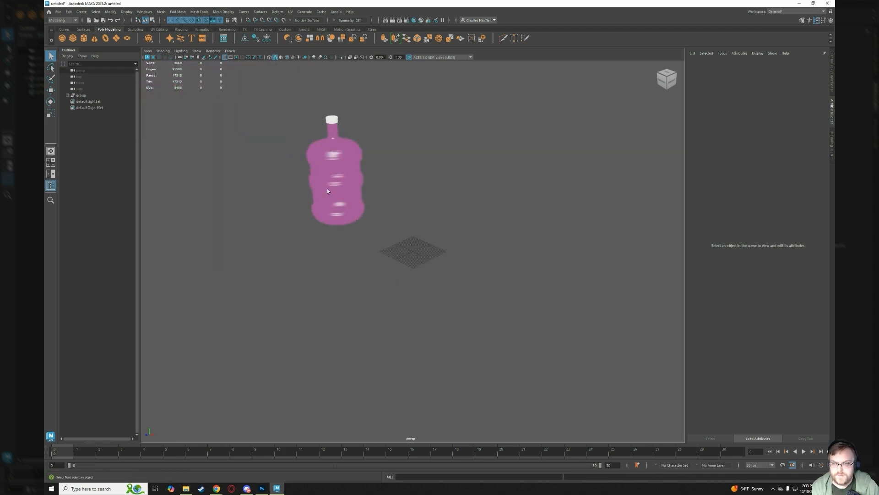
{"action": "scroll", "coordinate": [326, 157], "scroll_direction": "up", "scroll_amount": 4}
{"action": "left_click", "coordinate": [312, 156]}
{"action": "scroll", "coordinate": [363, 164], "scroll_direction": "down", "scroll_amount": 2}
{"action": "scroll", "coordinate": [363, 164], "scroll_direction": "down", "scroll_amount": 2}
{"action": "scroll", "coordinate": [363, 164], "scroll_direction": "up", "scroll_amount": 2}
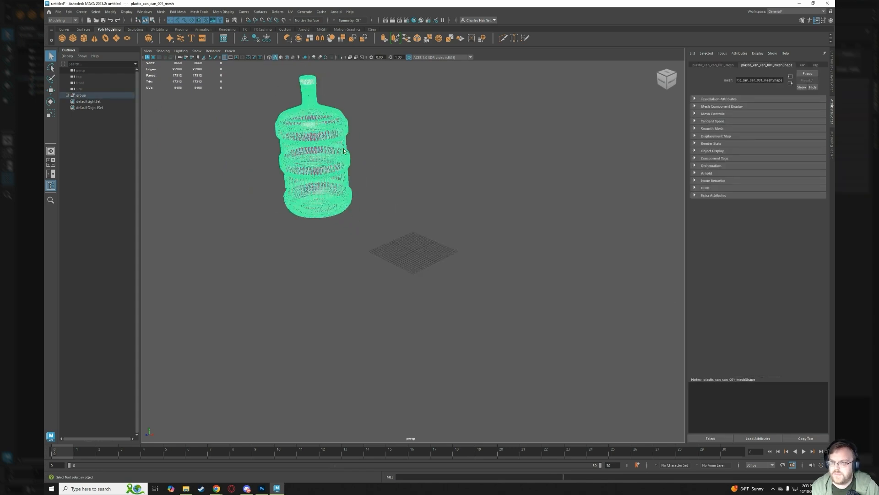
{"action": "middle_click_drag", "start_coordinate": [321, 185], "coordinate": [402, 225], "text": "alt"}
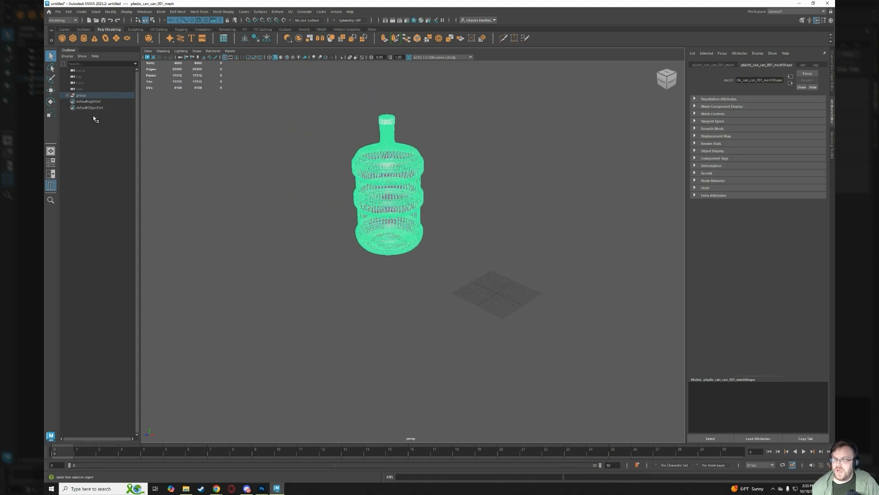
{"action": "left_click", "coordinate": [803, 65]}
{"action": "left_click", "coordinate": [757, 121]}
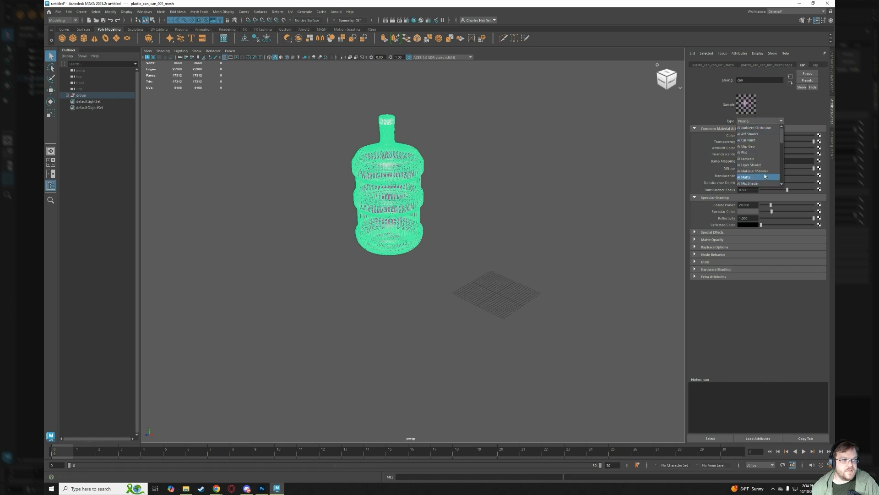
{"action": "left_click", "coordinate": [762, 162]}
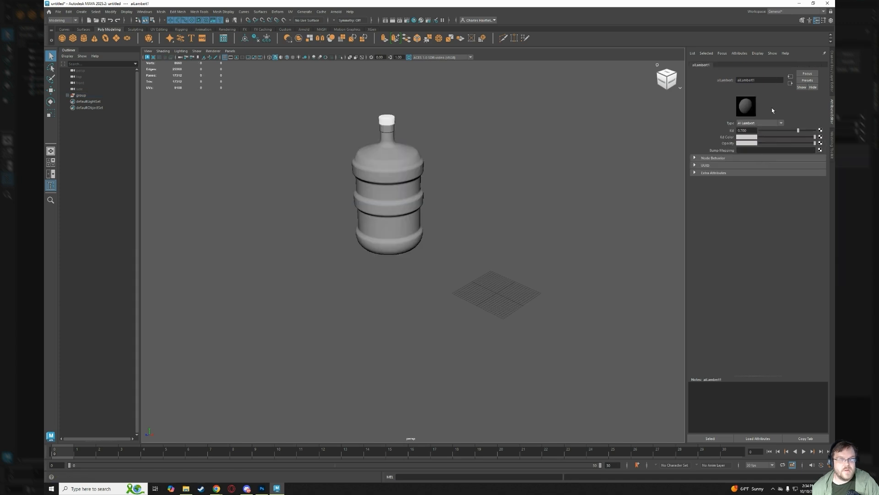
Center the pivot of the bottle mesh.
{"action": "left_click", "coordinate": [486, 210]}
{"action": "left_click", "coordinate": [404, 203]}
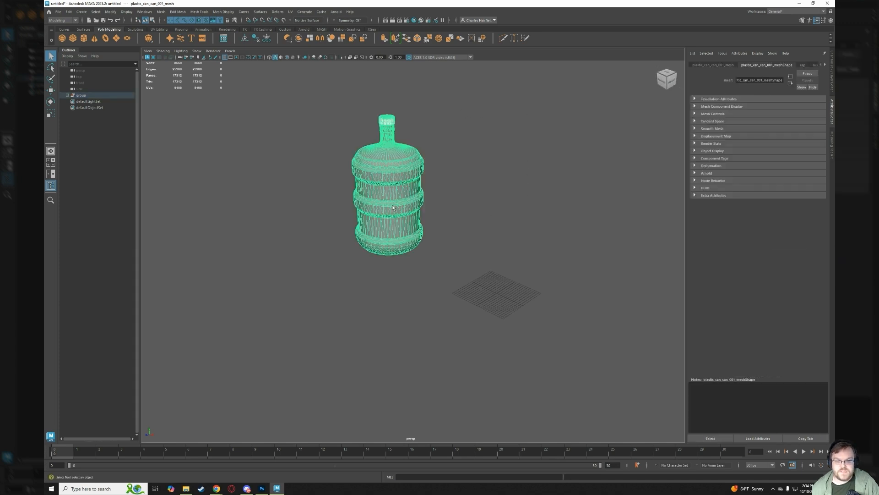
{"action": "left_click", "coordinate": [326, 165]}
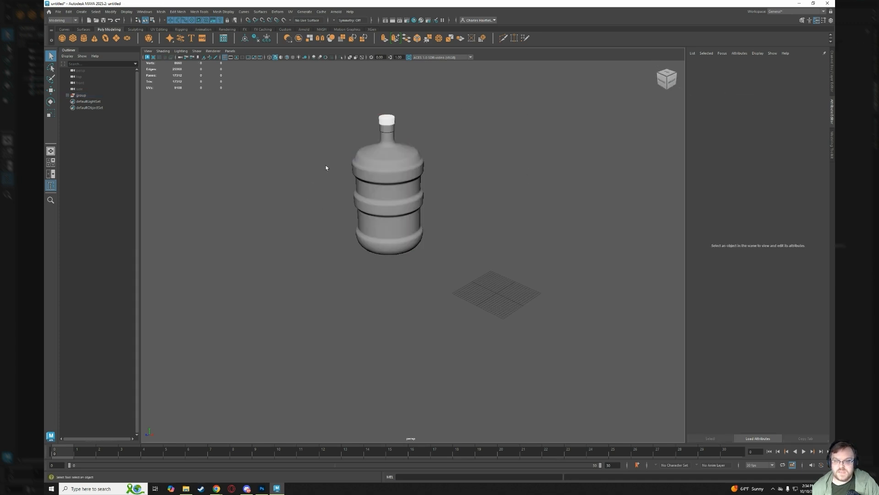
{"action": "left_click", "coordinate": [392, 169]}
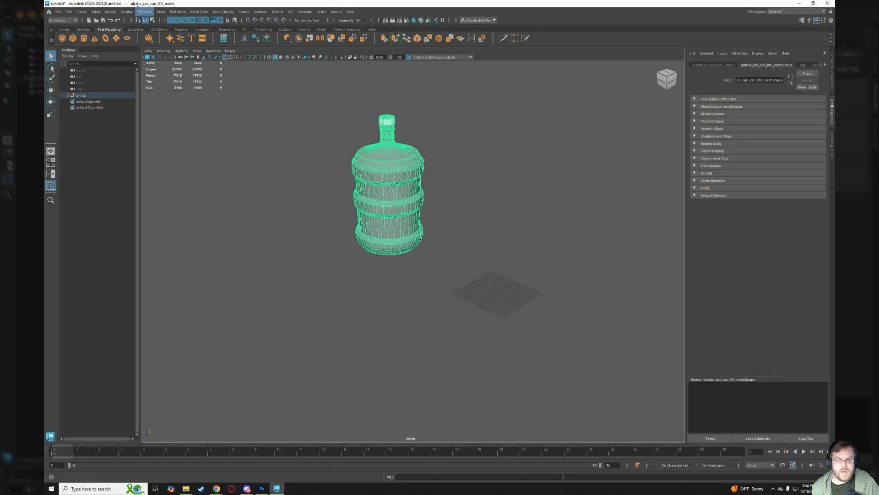
{"action": "left_click", "coordinate": [70, 13]}
{"action": "mouse_move", "coordinate": [81, 12]}
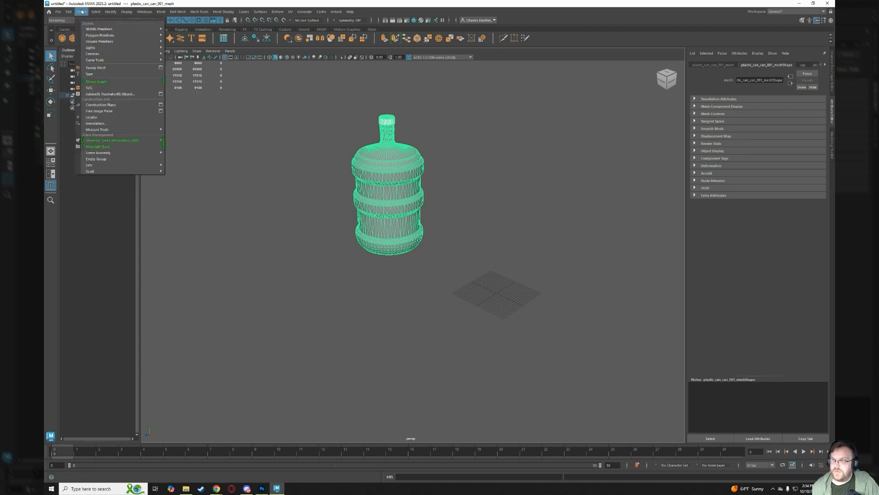
{"action": "mouse_move", "coordinate": [117, 11]}
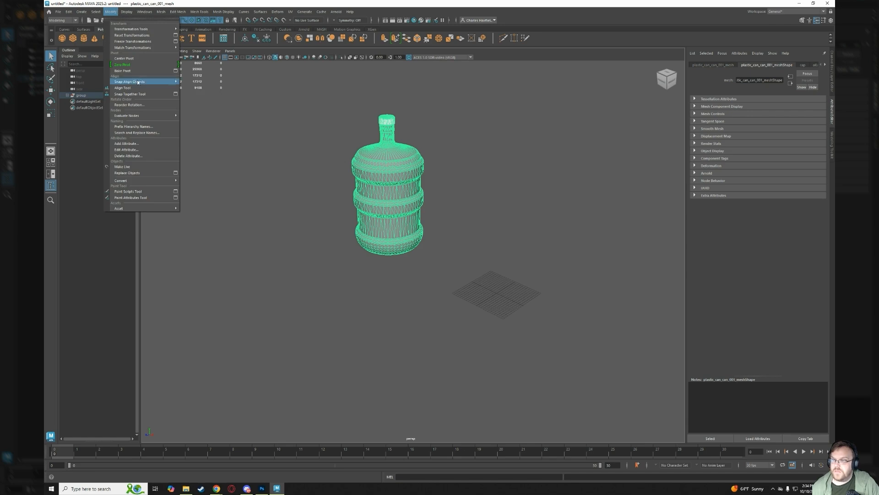
{"action": "left_click", "coordinate": [134, 59]}
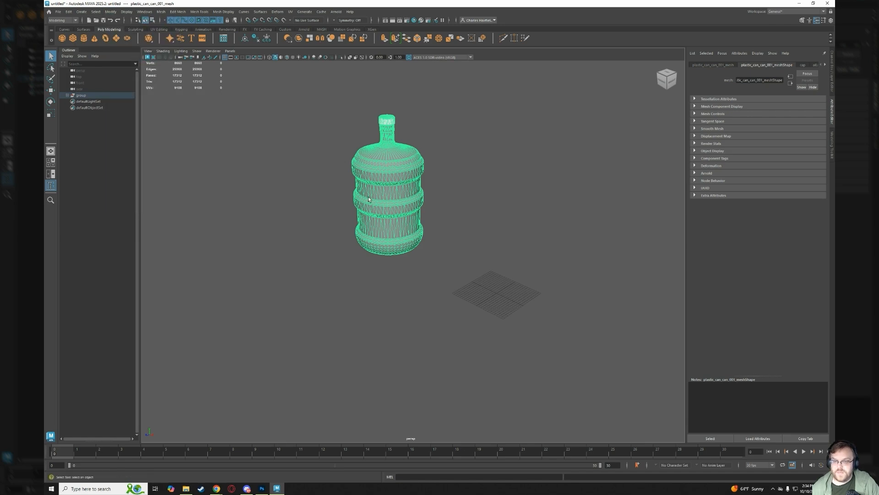
Move the bottle mesh so it stands over the grid at the scene's origin.
{"action": "left_click", "coordinate": [505, 153]}
{"action": "left_click", "coordinate": [395, 174]}
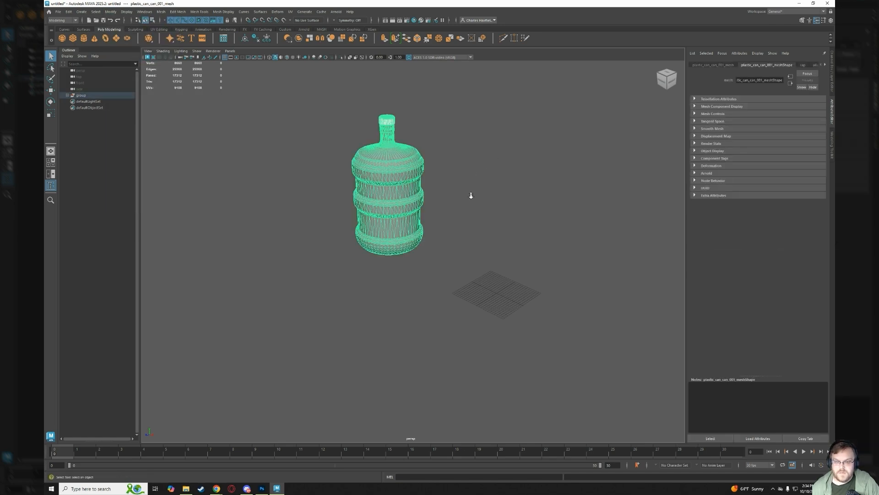
{"action": "scroll", "coordinate": [471, 193], "scroll_direction": "down", "scroll_amount": 5}
{"action": "scroll", "coordinate": [469, 194], "scroll_direction": "up", "scroll_amount": 3}
{"action": "key", "text": "w"}
{"action": "scroll", "coordinate": [382, 251], "scroll_direction": "up", "scroll_amount": 2}
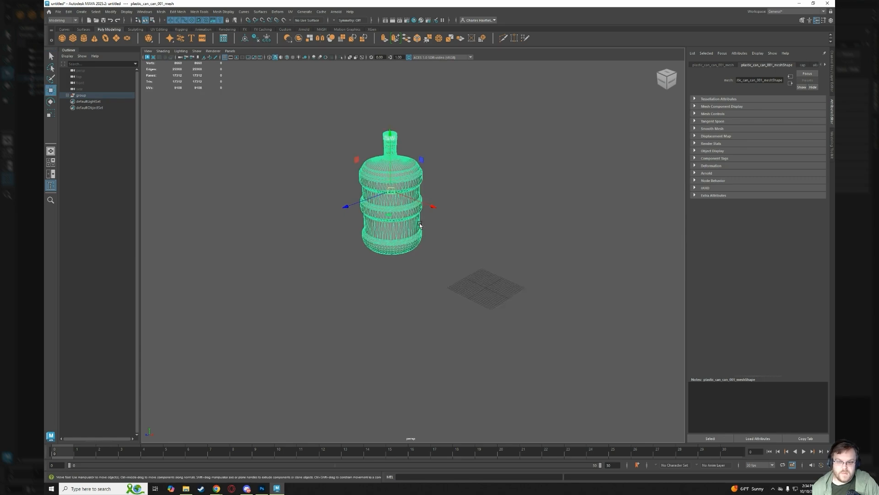
{"action": "left_click_drag", "start_coordinate": [439, 209], "coordinate": [541, 259]}
{"action": "left_click_drag", "start_coordinate": [506, 318], "coordinate": [543, 304], "text": "alt"}
{"action": "left_click_drag", "start_coordinate": [527, 216], "coordinate": [525, 233]}
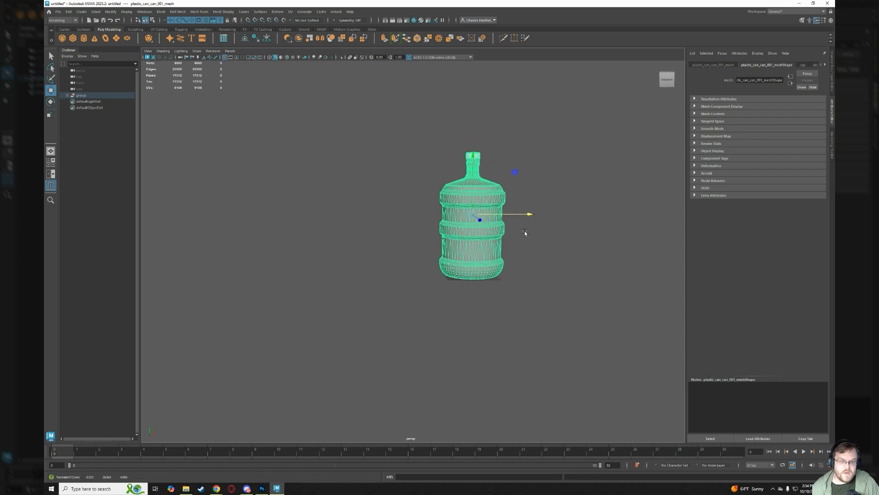
{"action": "scroll", "coordinate": [550, 267], "scroll_direction": "up", "scroll_amount": 5}
{"action": "middle_click_drag", "start_coordinate": [551, 238], "coordinate": [396, 237], "text": "alt"}
{"action": "left_click_drag", "start_coordinate": [373, 228], "coordinate": [452, 215], "text": "alt"}
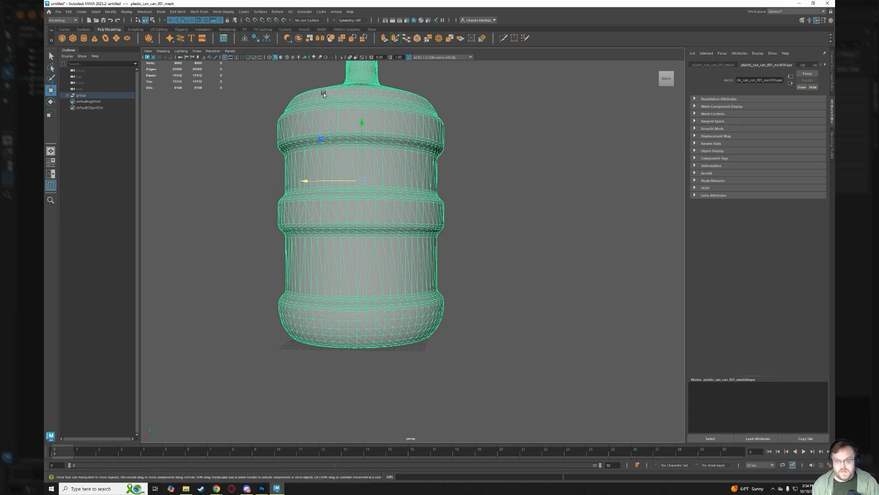
Select the bottle mesh and switch to the UV Editing workspace.
{"action": "left_click", "coordinate": [460, 152]}
{"action": "left_click", "coordinate": [372, 113]}
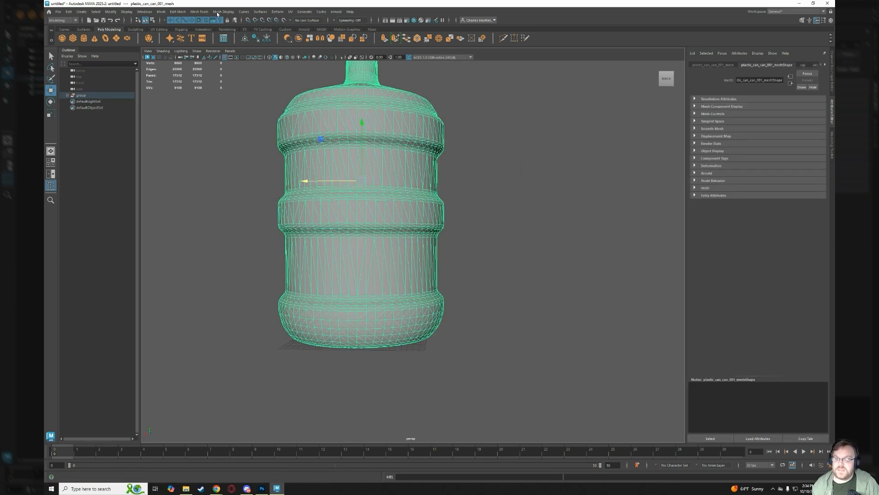
{"action": "left_click", "coordinate": [795, 12]}
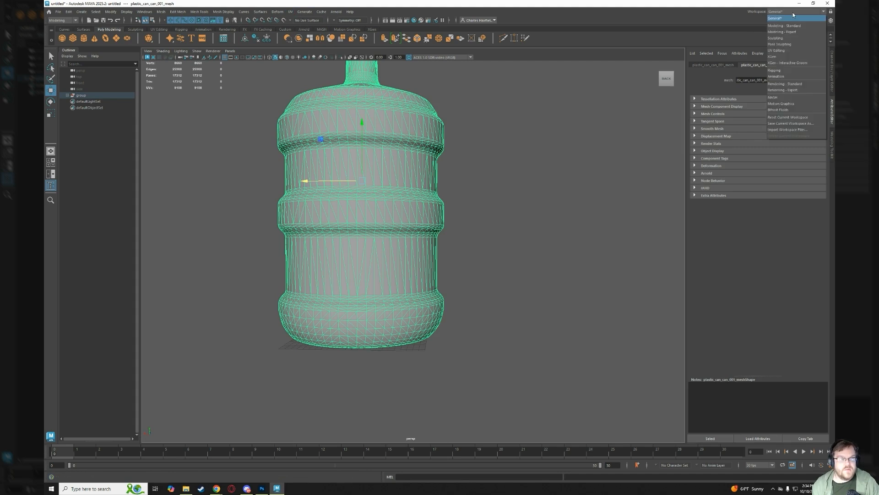
{"action": "left_click", "coordinate": [788, 51]}
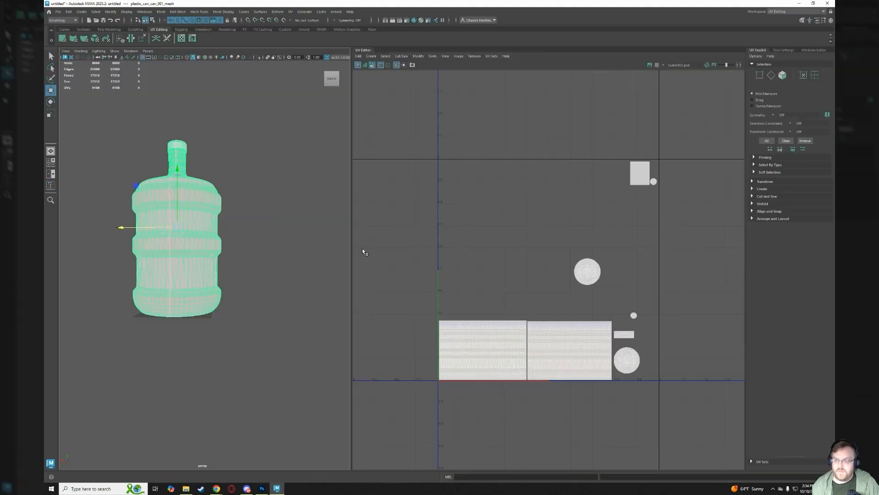
Display the bottle's UV shells as shaded, with the distortion and wireframe displays turned off.
{"action": "scroll", "coordinate": [567, 352], "scroll_direction": "up", "scroll_amount": 3}
{"action": "scroll", "coordinate": [584, 349], "scroll_direction": "up", "scroll_amount": 1}
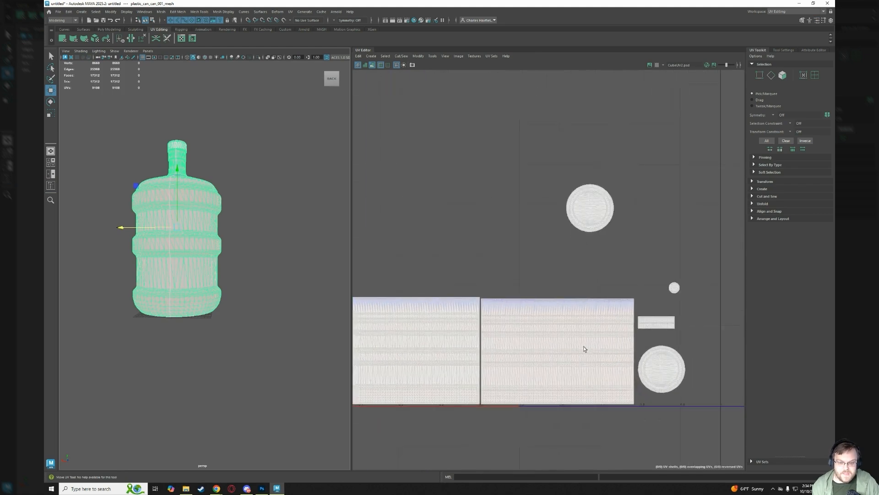
{"action": "scroll", "coordinate": [583, 350], "scroll_direction": "down", "scroll_amount": 2}
{"action": "scroll", "coordinate": [606, 352], "scroll_direction": "up", "scroll_amount": 4}
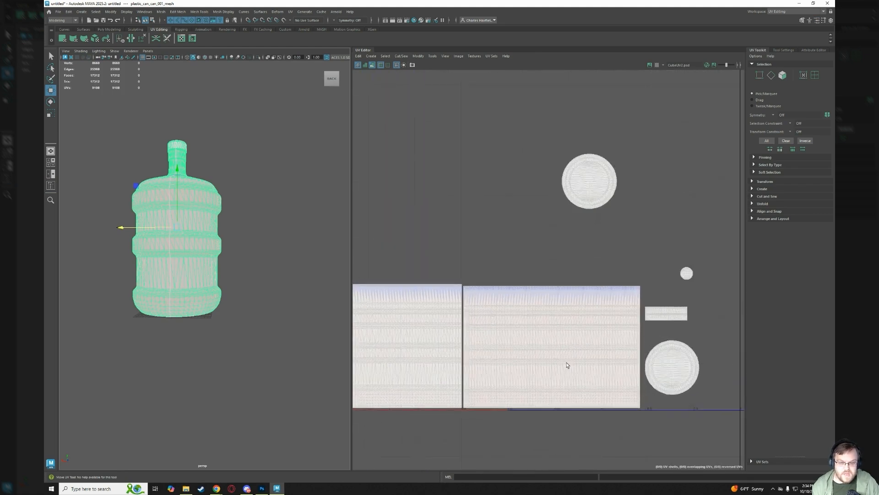
{"action": "scroll", "coordinate": [552, 353], "scroll_direction": "down", "scroll_amount": 2}
{"action": "scroll", "coordinate": [549, 352], "scroll_direction": "down", "scroll_amount": 2}
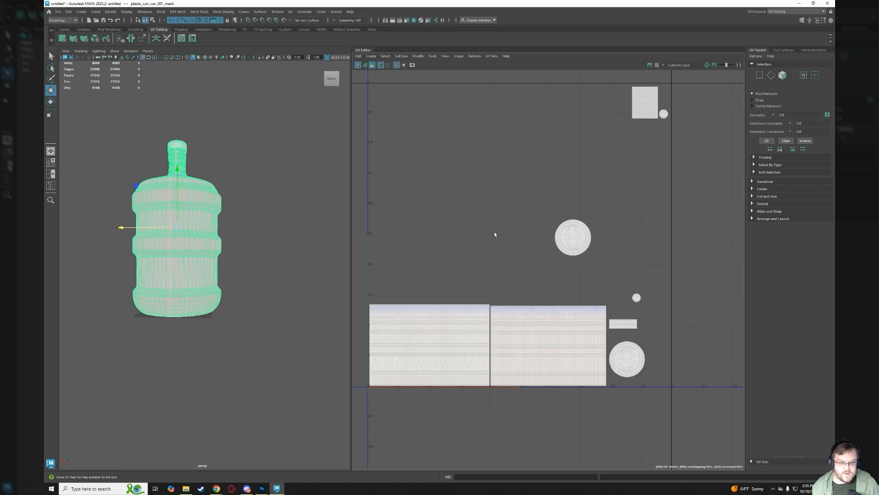
{"action": "left_click", "coordinate": [372, 65]}
{"action": "left_click", "coordinate": [358, 65]}
{"action": "left_click", "coordinate": [365, 65]}
{"action": "scroll", "coordinate": [629, 370], "scroll_direction": "up", "scroll_amount": 2}
{"action": "scroll", "coordinate": [610, 349], "scroll_direction": "down", "scroll_amount": 2}
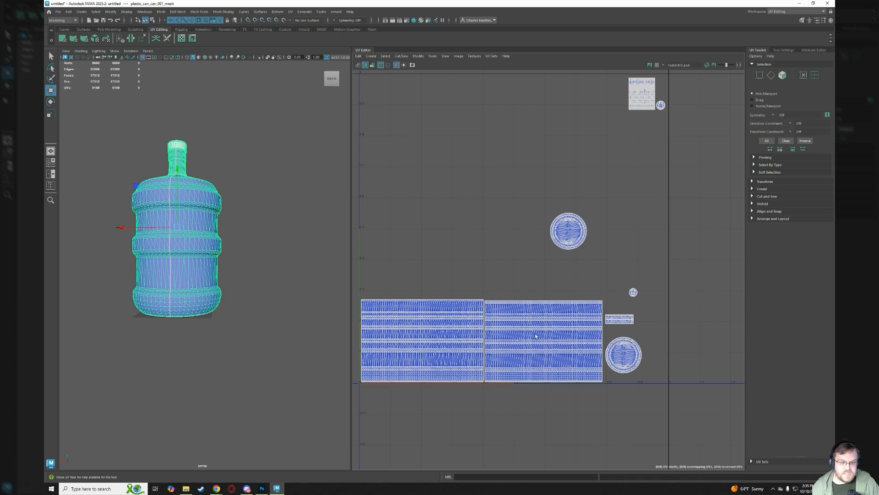
Examine the bottle's large rectangular UV shells and compare them with the model's sides and top.
{"action": "scroll", "coordinate": [525, 355], "scroll_direction": "up", "scroll_amount": 2}
{"action": "scroll", "coordinate": [526, 356], "scroll_direction": "up", "scroll_amount": 5}
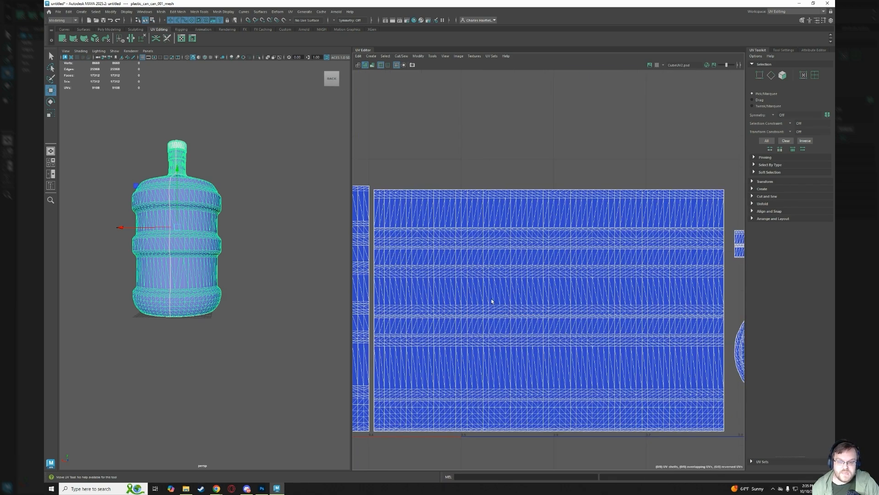
{"action": "scroll", "coordinate": [571, 290], "scroll_direction": "down", "scroll_amount": 2}
{"action": "scroll", "coordinate": [602, 304], "scroll_direction": "down", "scroll_amount": 1}
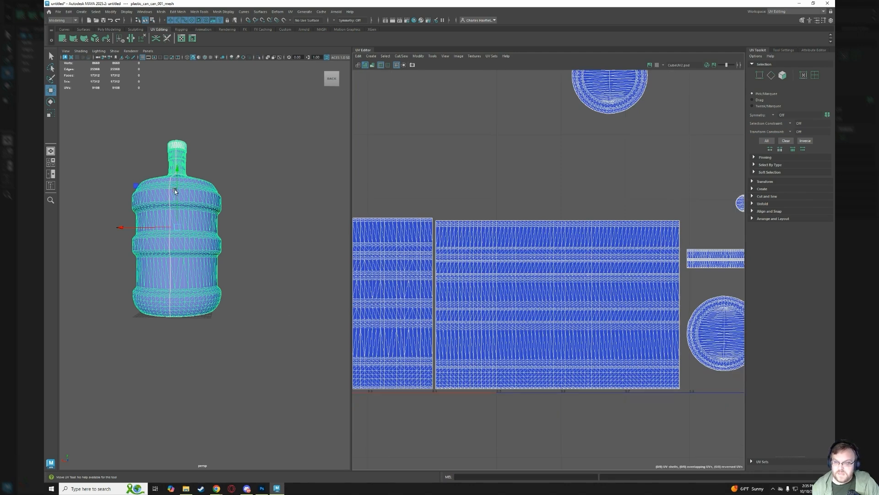
{"action": "left_click_drag", "start_coordinate": [182, 285], "coordinate": [201, 275], "text": "alt"}
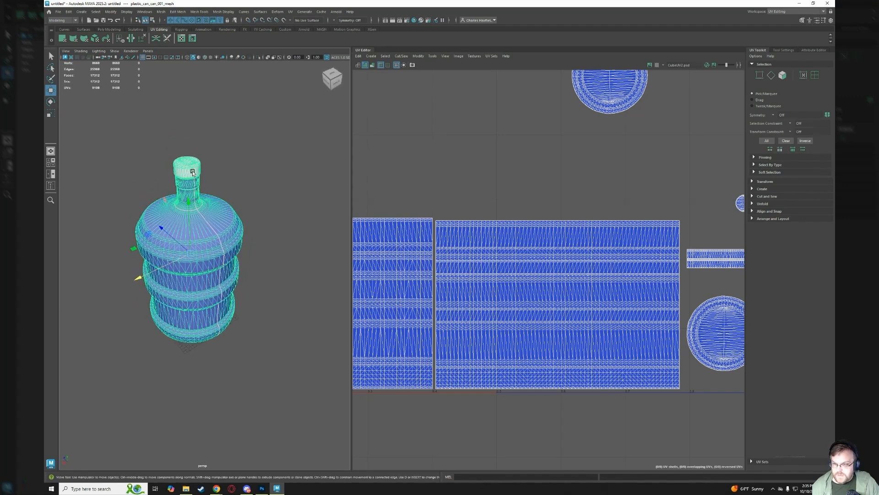
{"action": "left_click_drag", "start_coordinate": [234, 351], "coordinate": [264, 219], "text": "alt"}
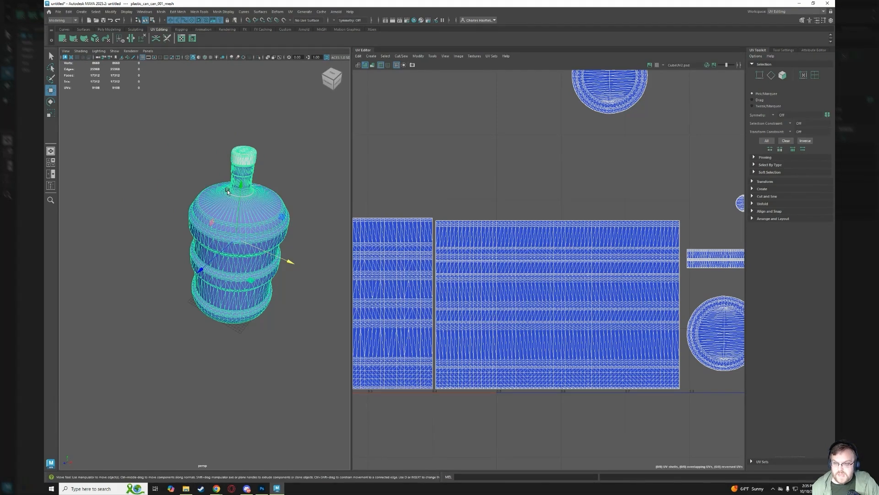
{"action": "left_click_drag", "start_coordinate": [290, 259], "coordinate": [247, 212], "text": "alt"}
{"action": "left_click_drag", "start_coordinate": [204, 191], "coordinate": [207, 204], "text": "alt"}
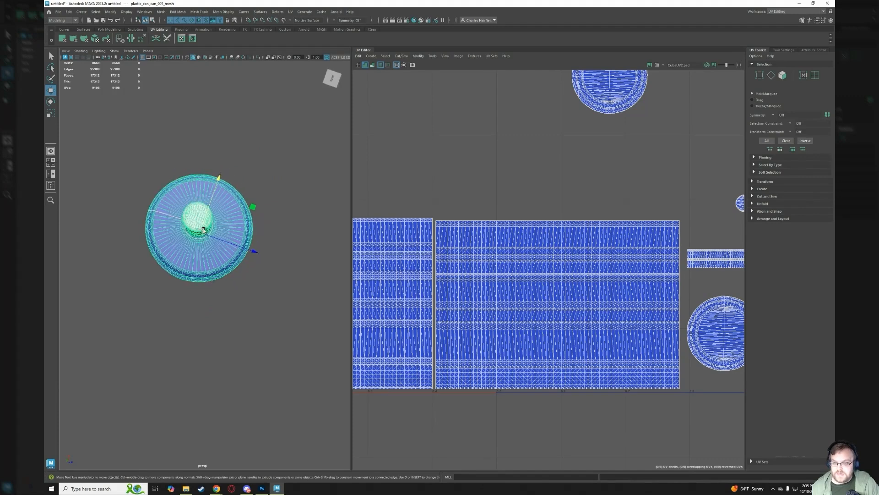
{"action": "left_click_drag", "start_coordinate": [227, 254], "coordinate": [200, 188], "text": "alt"}
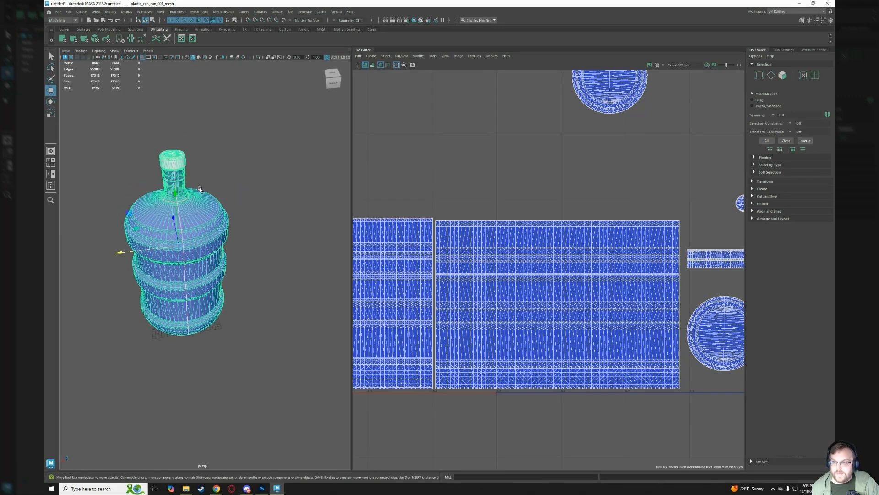
Examine the circular and smaller UV shells across the whole layout, and compare them with the bottle's underside and neck.
{"action": "scroll", "coordinate": [559, 193], "scroll_direction": "down", "scroll_amount": 3}
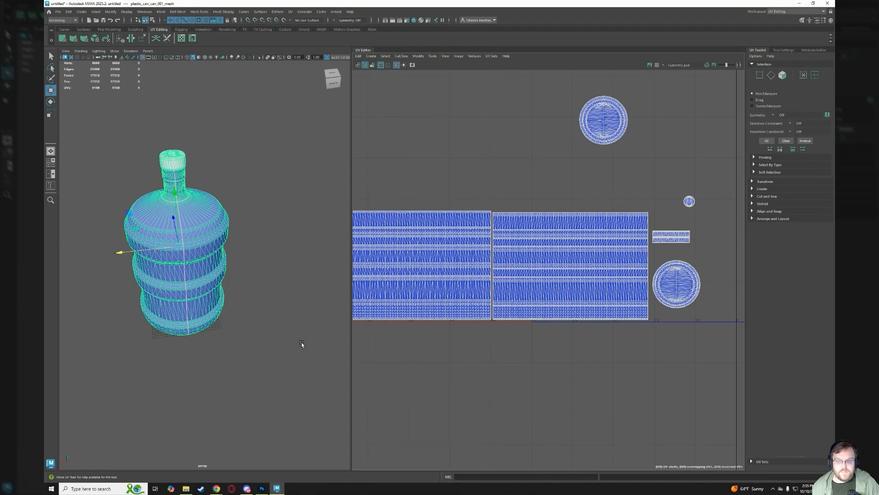
{"action": "left_click_drag", "start_coordinate": [151, 348], "coordinate": [205, 199], "text": "alt"}
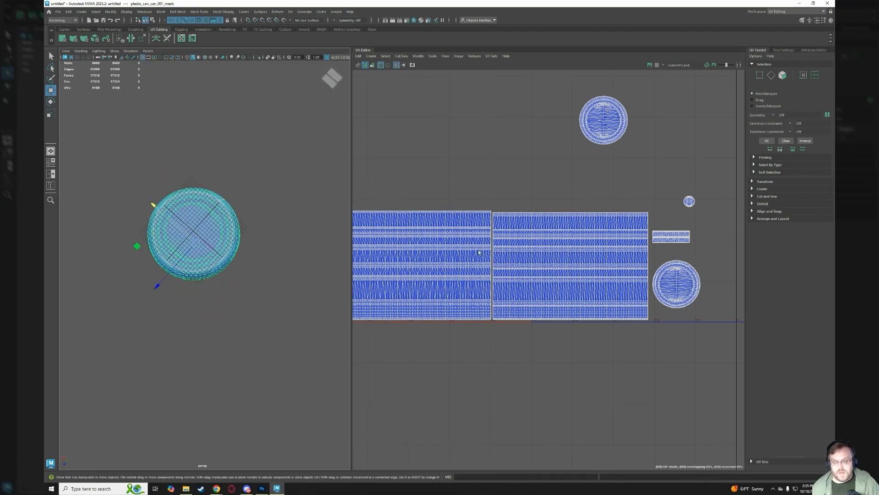
{"action": "middle_click_drag", "start_coordinate": [580, 193], "coordinate": [611, 209], "text": "alt"}
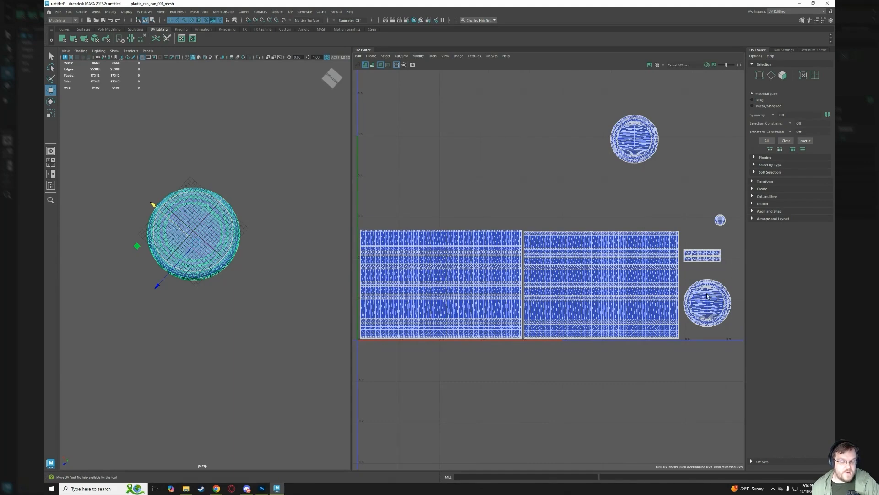
{"action": "left_click_drag", "start_coordinate": [247, 219], "coordinate": [255, 281], "text": "alt"}
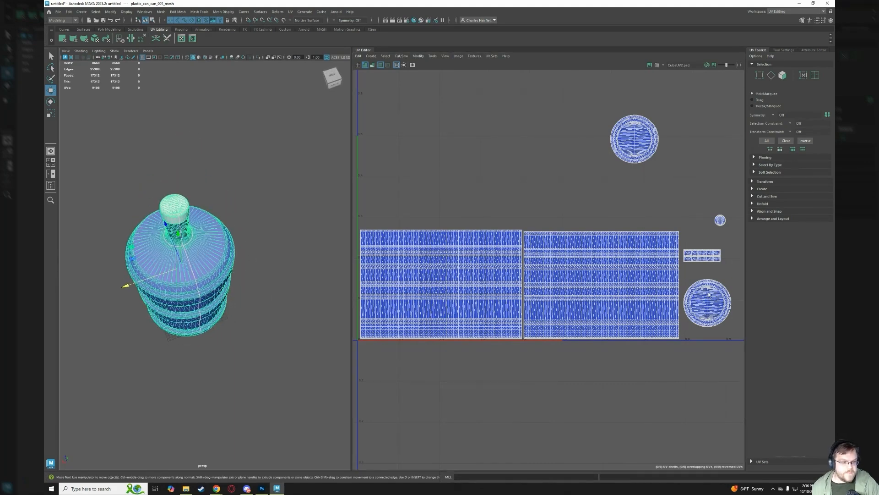
{"action": "scroll", "coordinate": [654, 223], "scroll_direction": "down", "scroll_amount": 3}
{"action": "middle_click_drag", "start_coordinate": [669, 118], "coordinate": [586, 187], "text": "alt"}
{"action": "scroll", "coordinate": [614, 322], "scroll_direction": "up", "scroll_amount": 1}
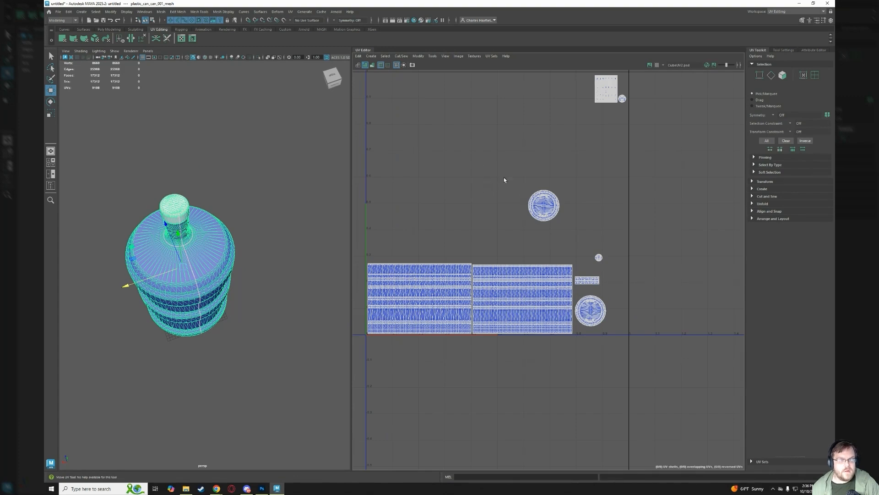
{"action": "middle_click_drag", "start_coordinate": [485, 168], "coordinate": [487, 188], "text": "alt"}
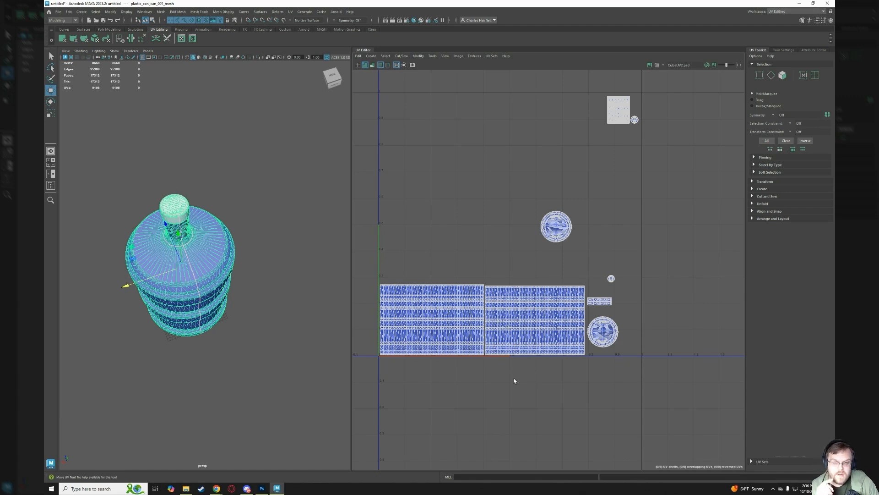
Open the scene Rocket2.mb from the default project's scenes folder without saving the bottle scene.
{"action": "left_click", "coordinate": [58, 12]}
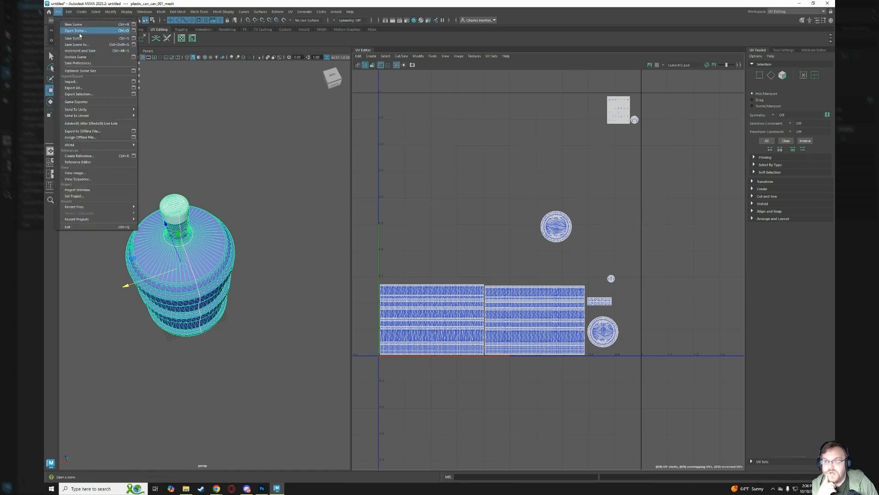
{"action": "left_click", "coordinate": [77, 30]}
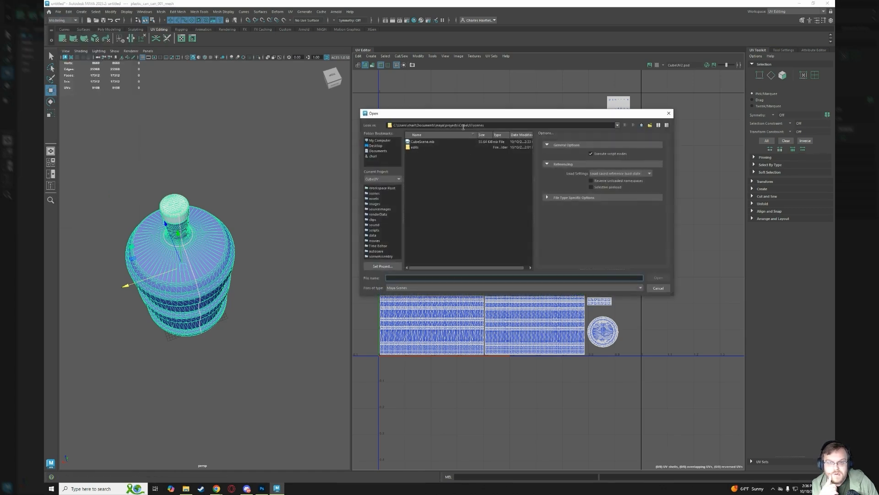
{"action": "left_click", "coordinate": [642, 125]}
{"action": "left_click", "coordinate": [642, 125]}
{"action": "double_click", "coordinate": [429, 141]}
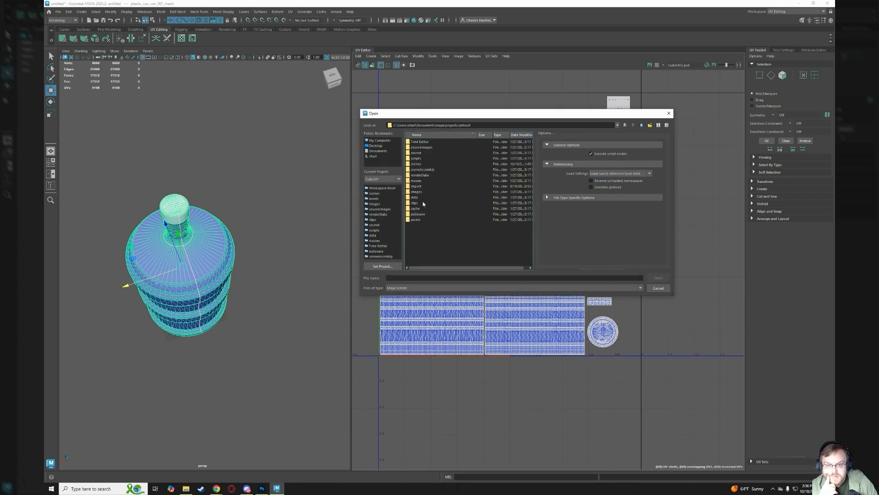
{"action": "double_click", "coordinate": [417, 164]}
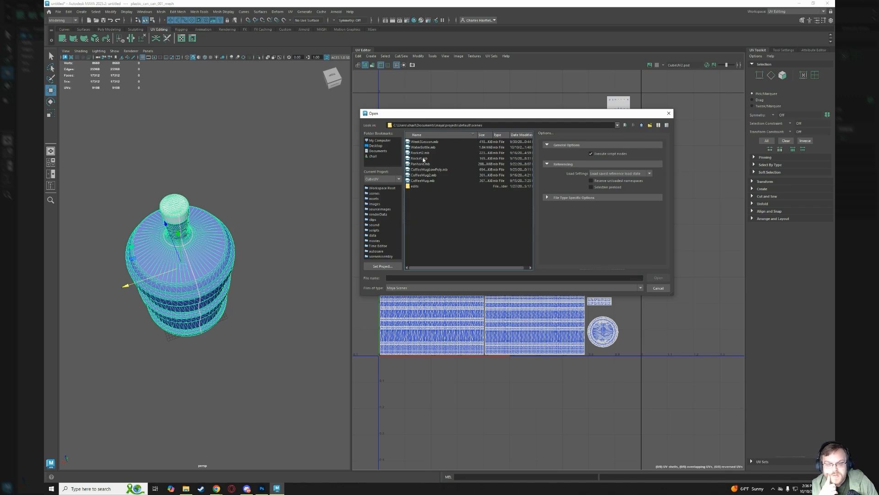
{"action": "double_click", "coordinate": [419, 158]}
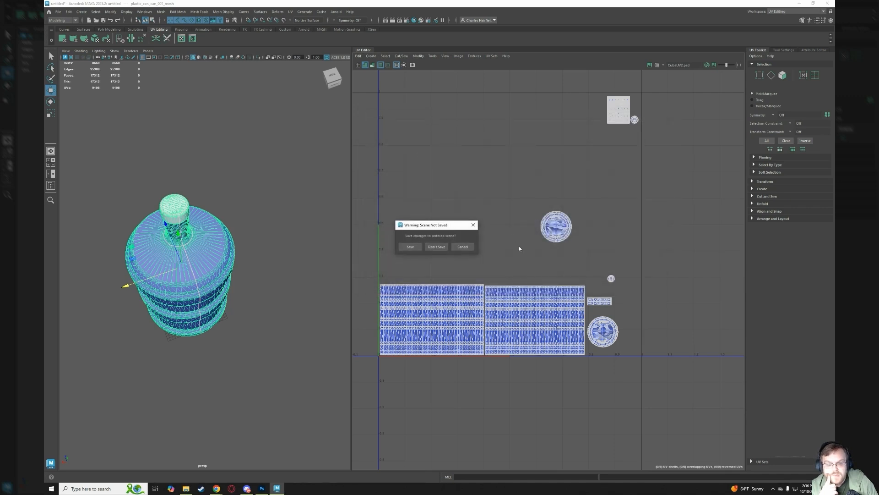
{"action": "left_click", "coordinate": [442, 247]}
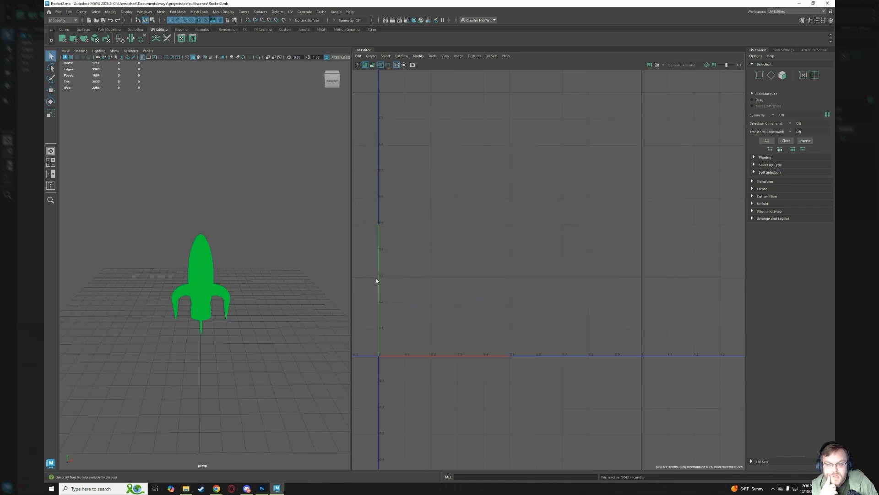
Select the rocket mesh, switch to UV shell selection, and select the large rectangular shell of the rocket's body.
{"action": "left_click", "coordinate": [187, 284]}
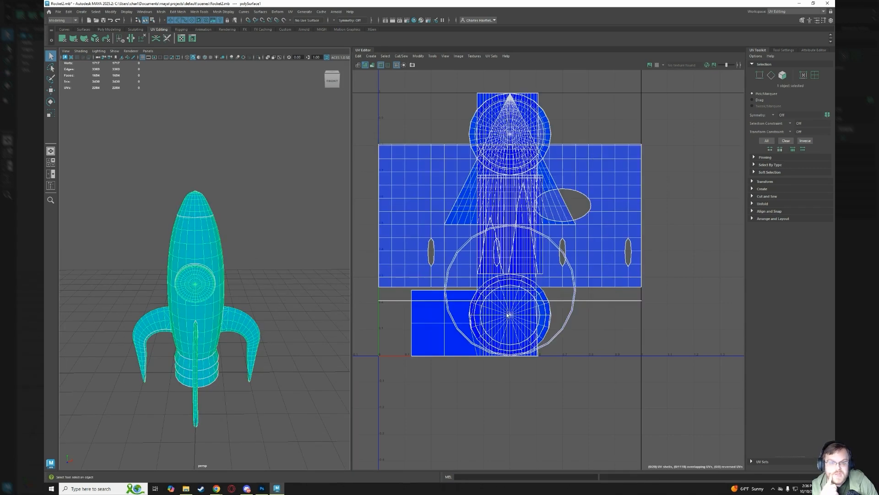
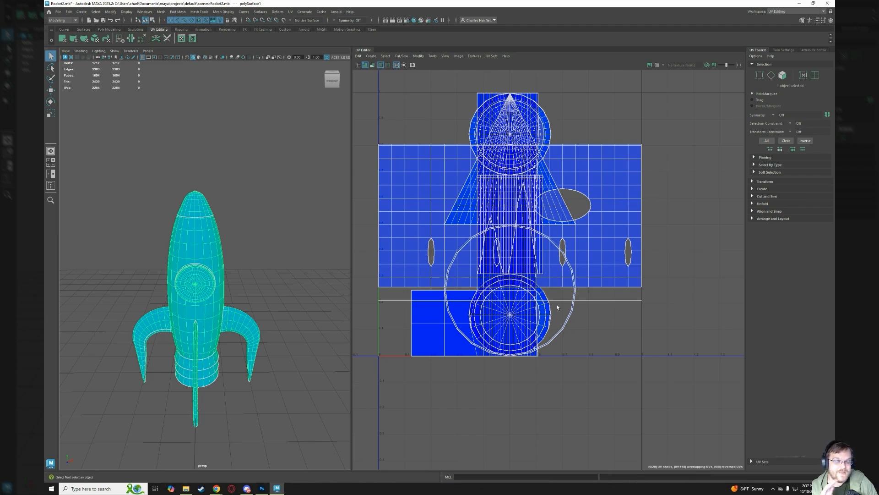
{"action": "scroll", "coordinate": [549, 297], "scroll_direction": "down", "scroll_amount": 3}
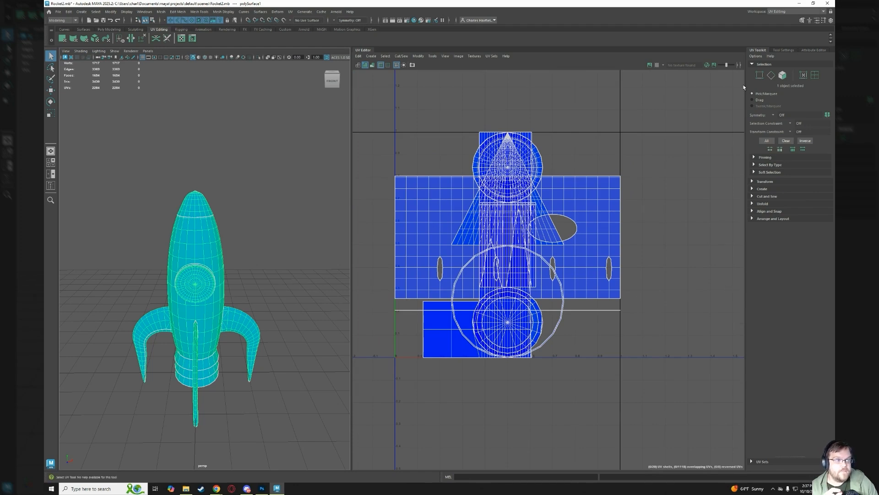
{"action": "left_click", "coordinate": [782, 75]}
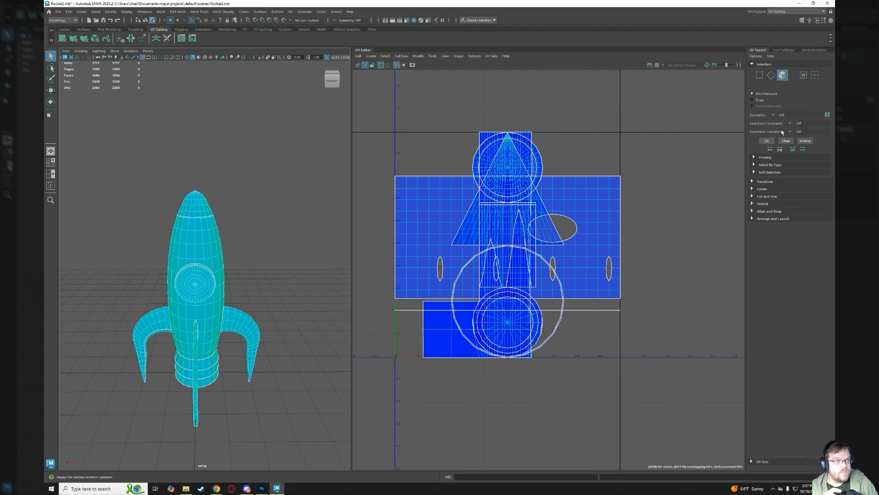
{"action": "left_click", "coordinate": [816, 75]}
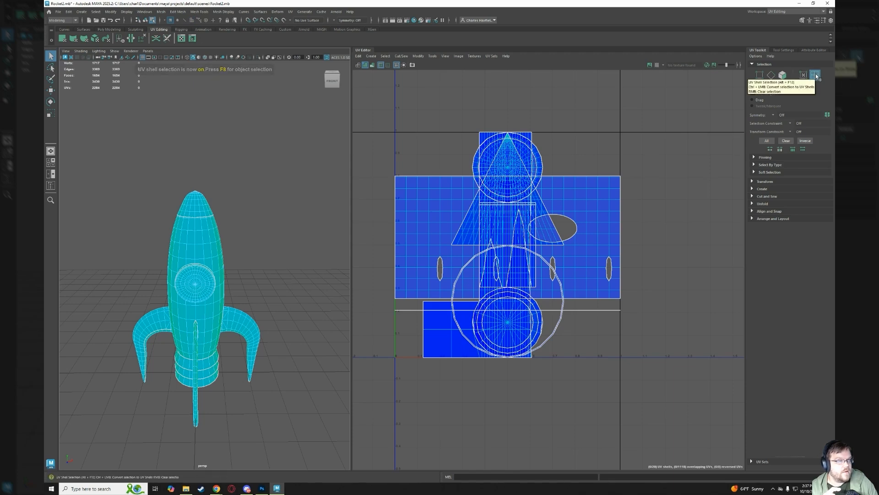
{"action": "left_click", "coordinate": [435, 333]}
{"action": "left_click", "coordinate": [453, 346]}
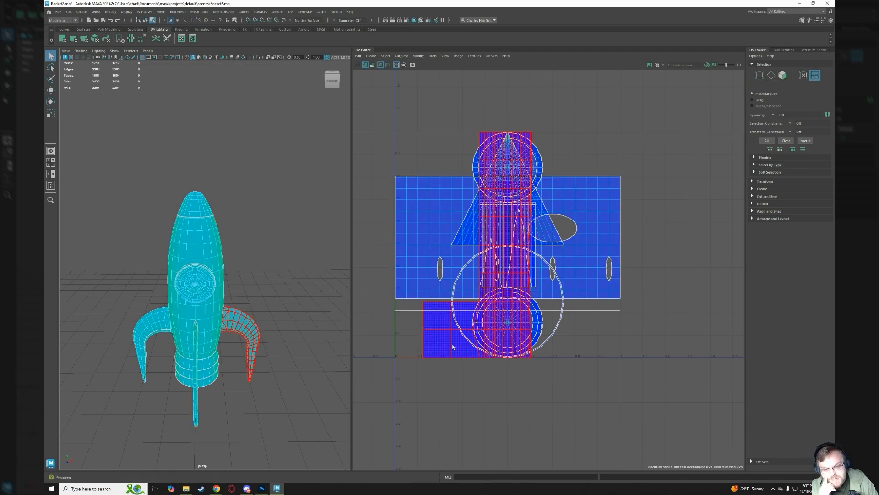
{"action": "left_click", "coordinate": [481, 341]}
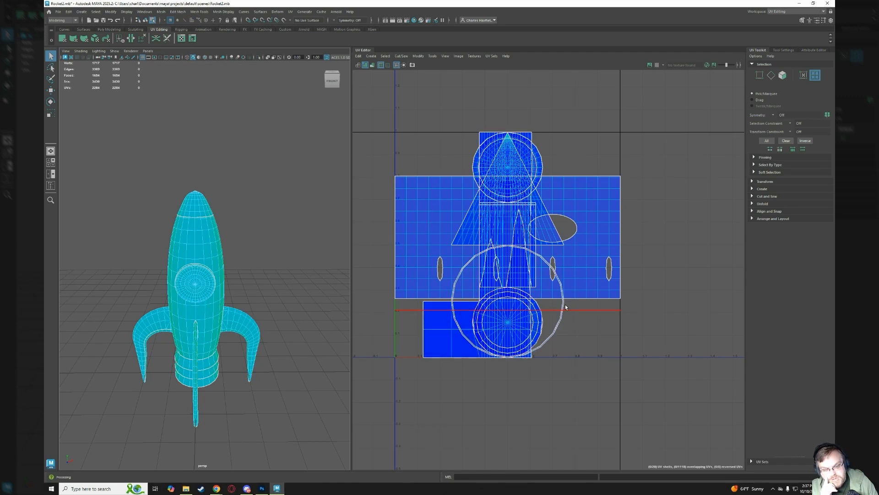
{"action": "left_click", "coordinate": [442, 268]}
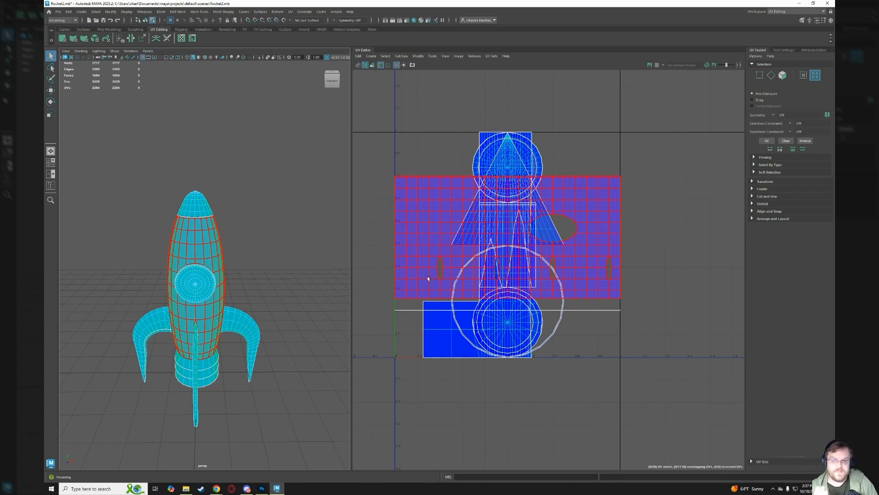
{"action": "left_click", "coordinate": [459, 224]}
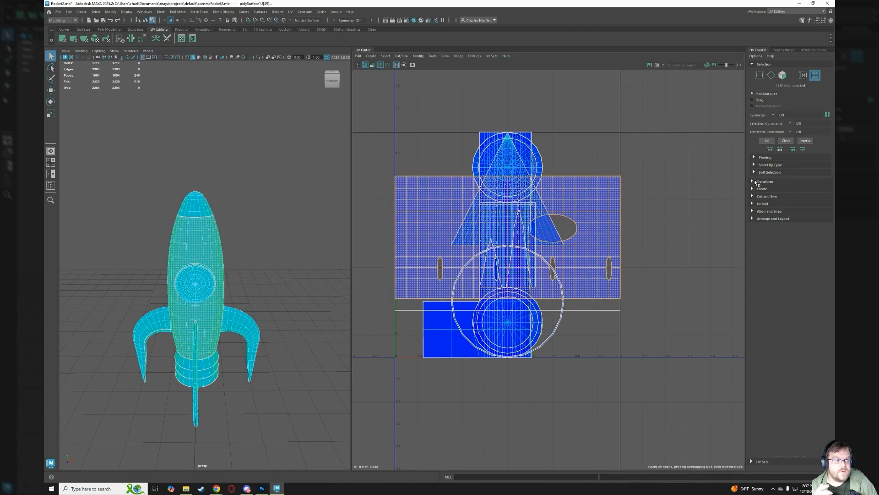
Move the body shell up in 0.02 steps until its top edge meets the top of the 0–1 UV tile.
{"action": "left_click", "coordinate": [760, 181]}
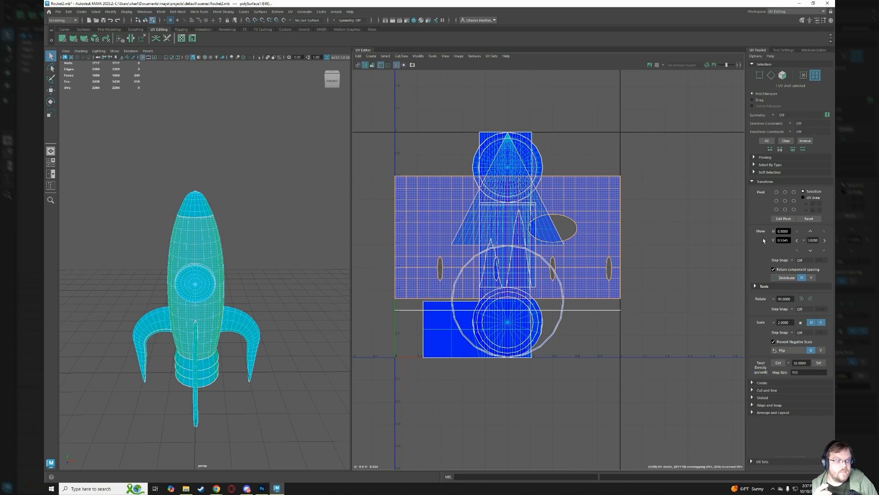
{"action": "left_click", "coordinate": [811, 231]}
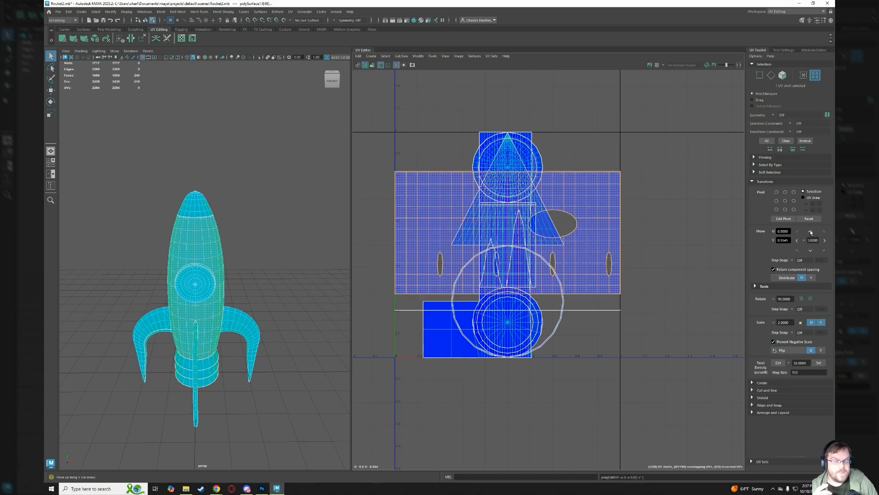
{"action": "left_click", "coordinate": [810, 231]}
{"action": "left_click", "coordinate": [811, 232]}
{"action": "left_click", "coordinate": [810, 231]}
{"action": "left_click", "coordinate": [811, 231]}
{"action": "left_click", "coordinate": [811, 231]}
{"action": "left_click", "coordinate": [811, 231]}
{"action": "left_click", "coordinate": [810, 231]}
{"action": "left_click", "coordinate": [810, 232]}
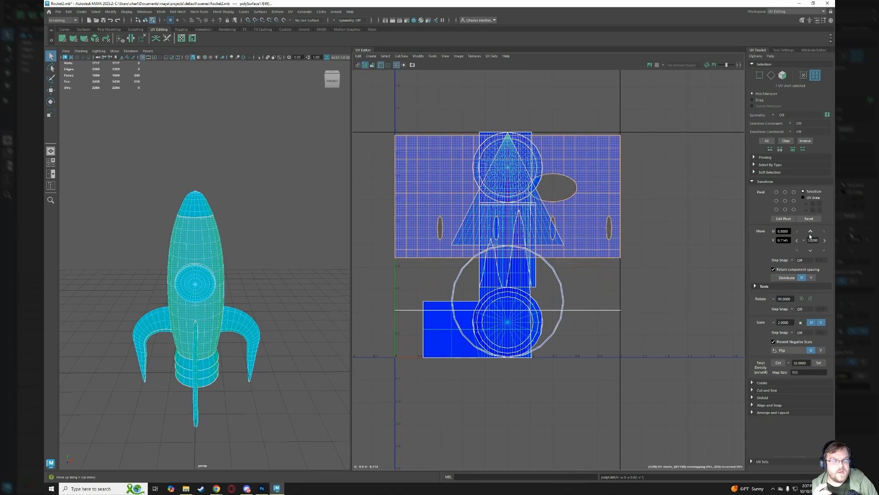
{"action": "left_click", "coordinate": [811, 231]}
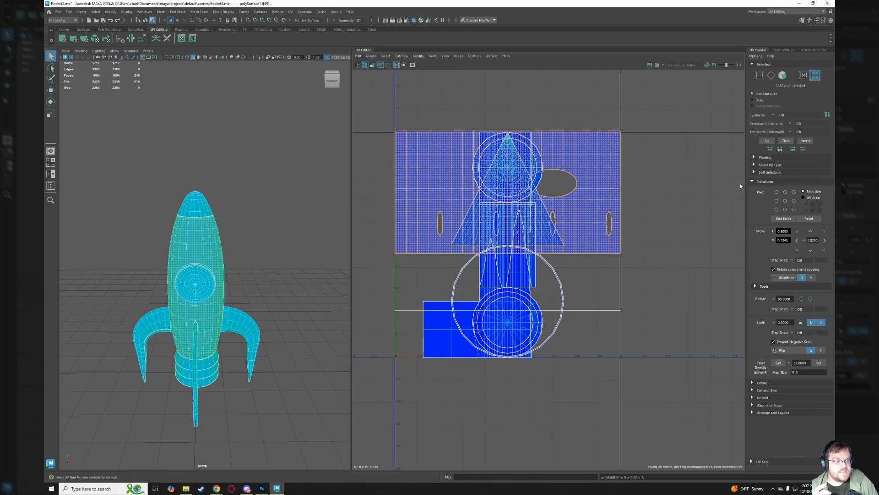
Set the UV scale value to 1 and rotate the body shell 90 degrees clockwise.
{"action": "left_click", "coordinate": [782, 323]}
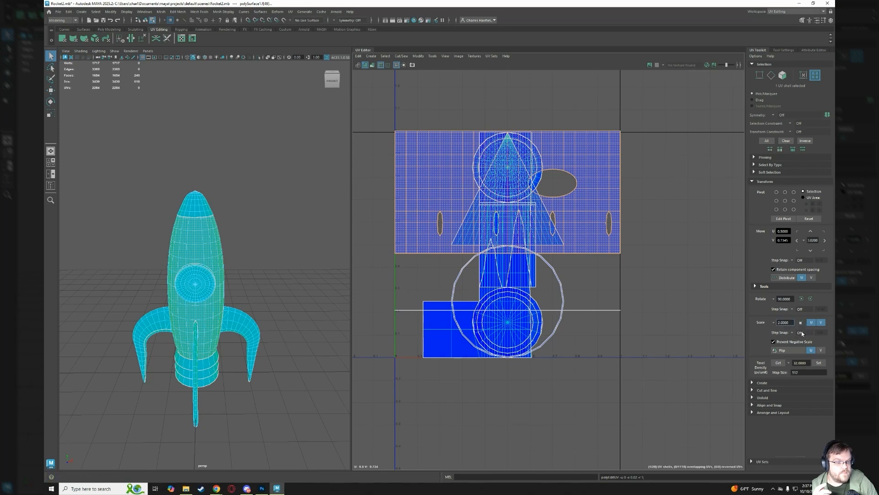
{"action": "left_click_drag", "start_coordinate": [793, 324], "coordinate": [764, 322]}
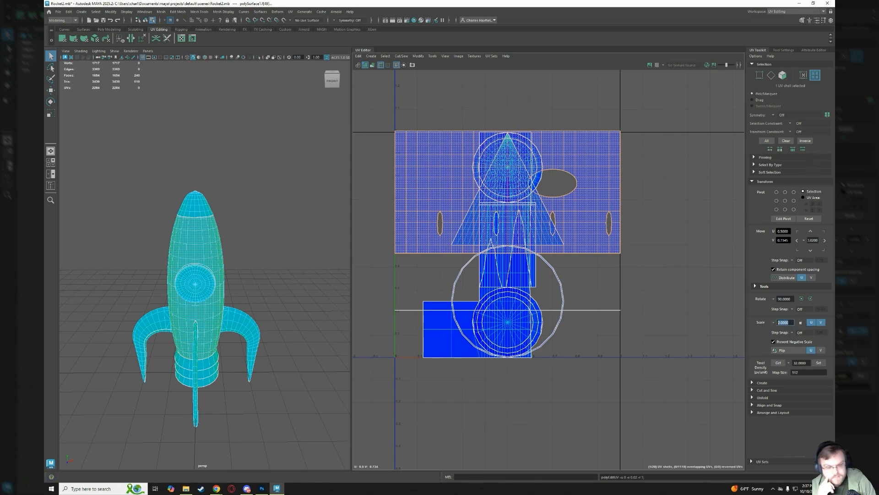
{"action": "type", "text": "1"}
{"action": "key", "text": "Return"}
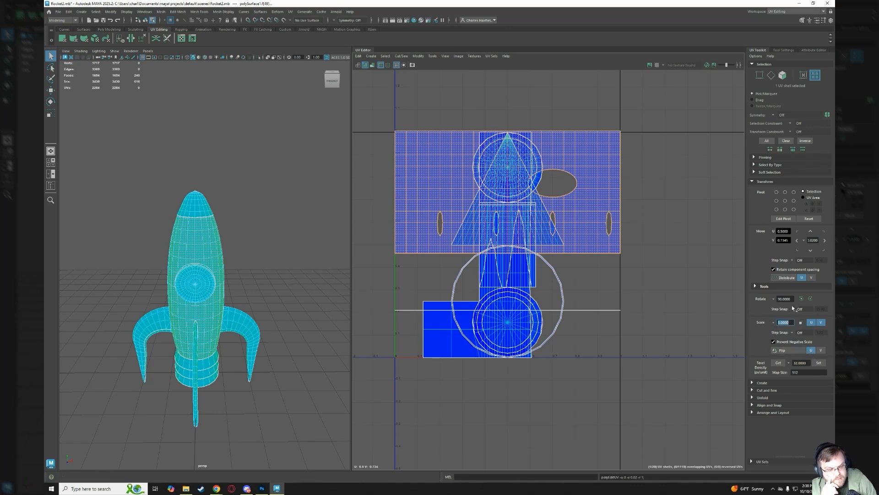
{"action": "left_click", "coordinate": [810, 299]}
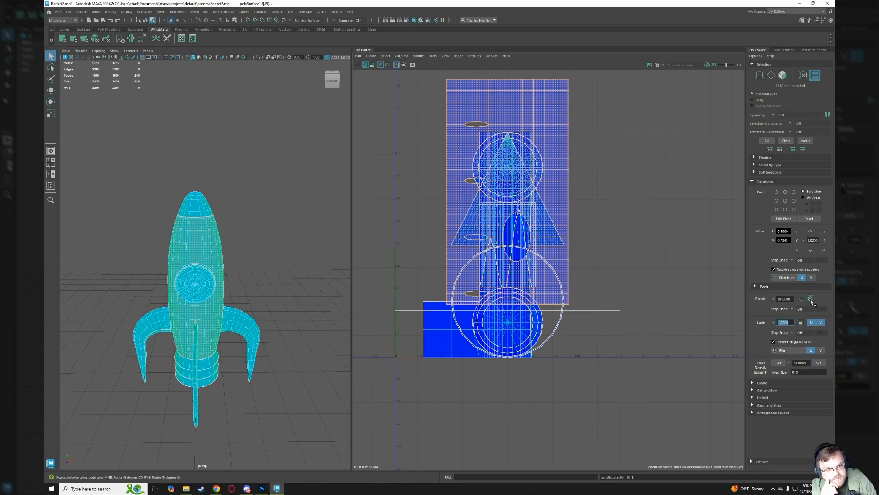
Flip the rocket's body shell along U and apply a scale of 1 to it.
{"action": "scroll", "coordinate": [486, 241], "scroll_direction": "up", "scroll_amount": 1}
{"action": "scroll", "coordinate": [487, 241], "scroll_direction": "down", "scroll_amount": 1}
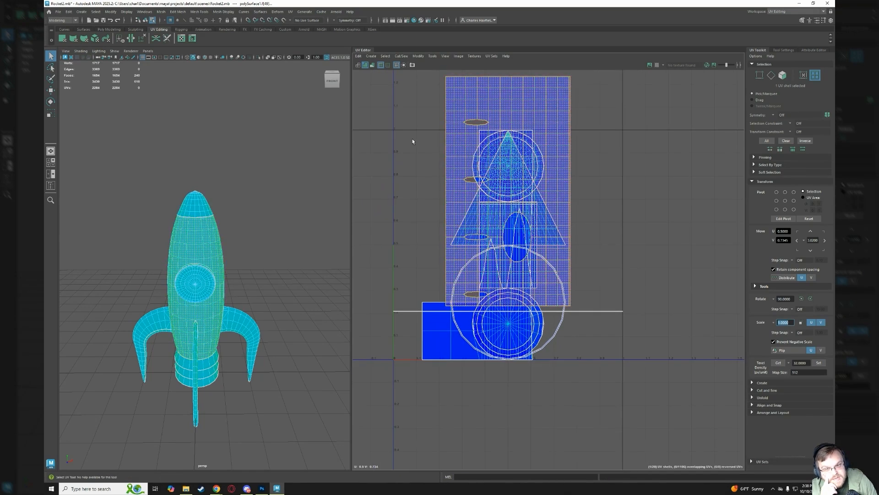
{"action": "left_click", "coordinate": [795, 353]}
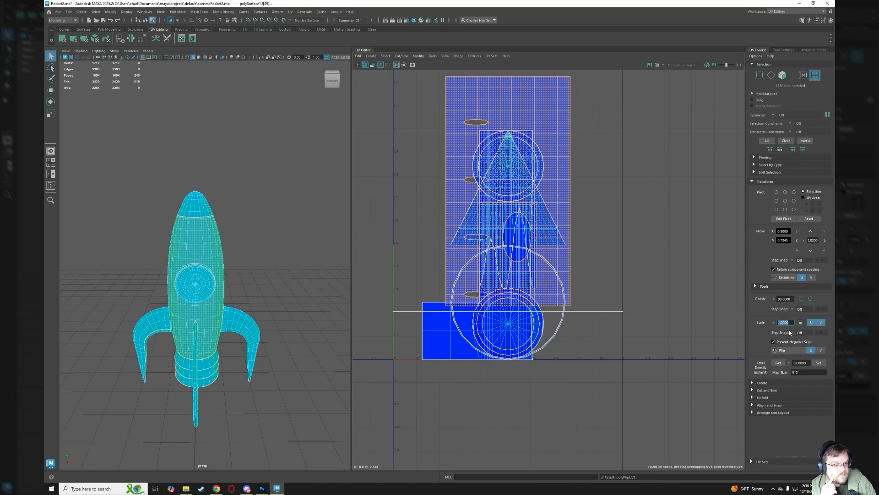
{"action": "left_click", "coordinate": [802, 322]}
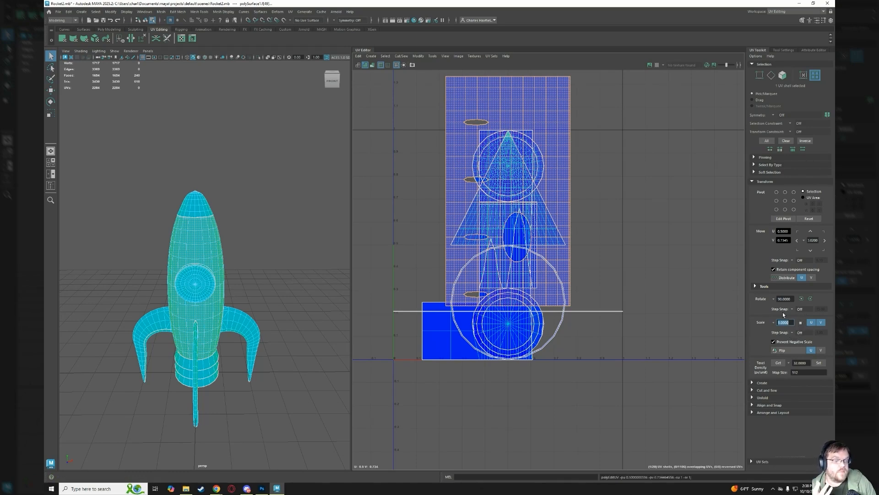
{"action": "scroll", "coordinate": [582, 273], "scroll_direction": "down", "scroll_amount": 2}
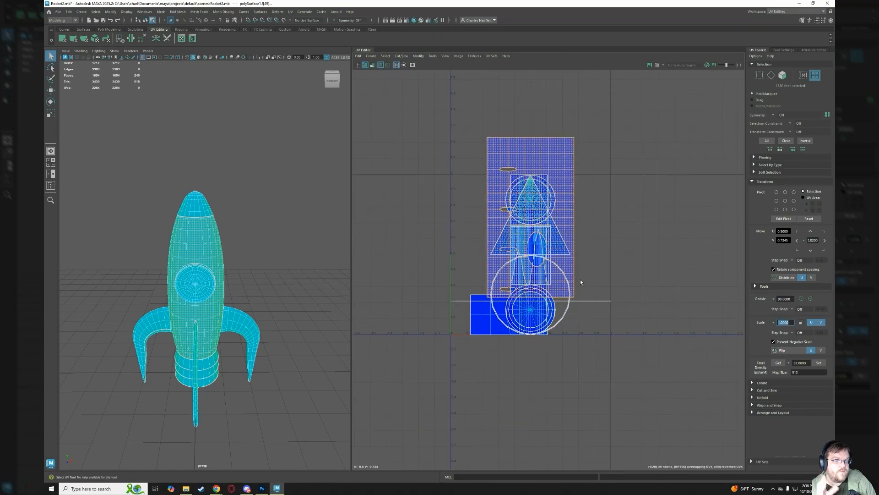
Rotate the body shell 90 degrees counterclockwise so it lies horizontally across the UV tile.
{"action": "scroll", "coordinate": [578, 280], "scroll_direction": "up", "scroll_amount": 1}
{"action": "scroll", "coordinate": [577, 284], "scroll_direction": "up", "scroll_amount": 2}
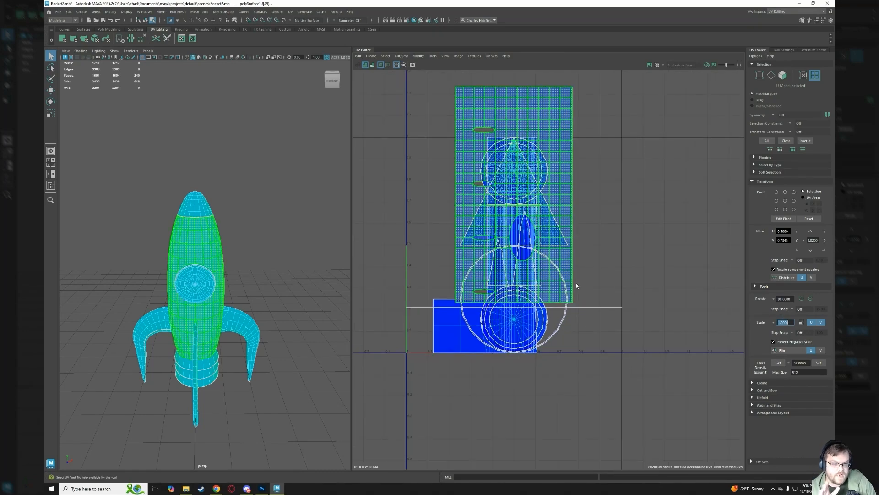
{"action": "scroll", "coordinate": [576, 283], "scroll_direction": "down", "scroll_amount": 1}
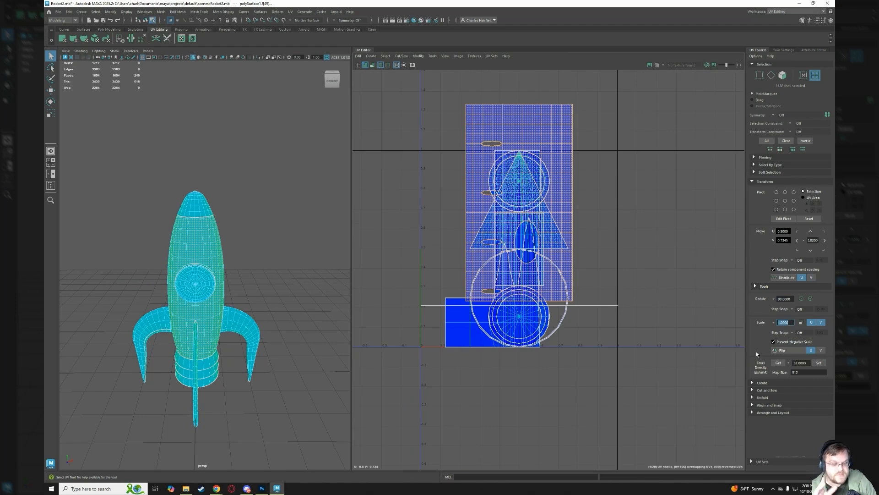
{"action": "scroll", "coordinate": [605, 279], "scroll_direction": "up", "scroll_amount": 1}
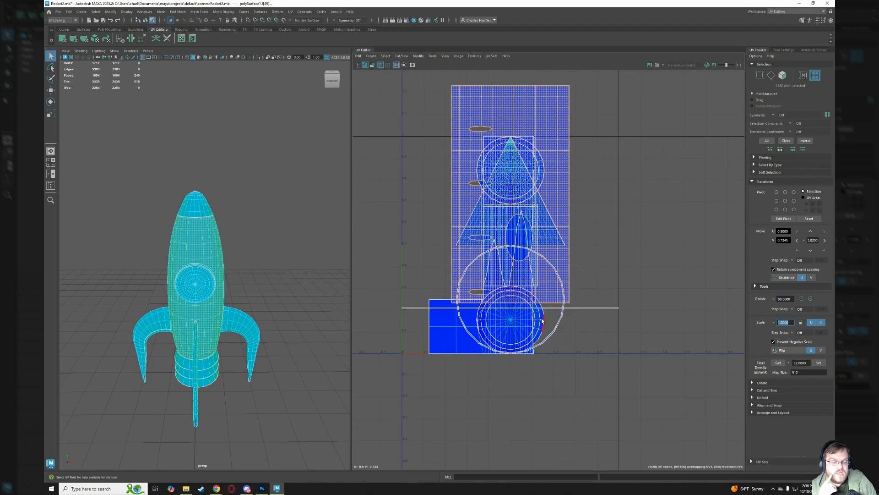
{"action": "left_click", "coordinate": [506, 183]}
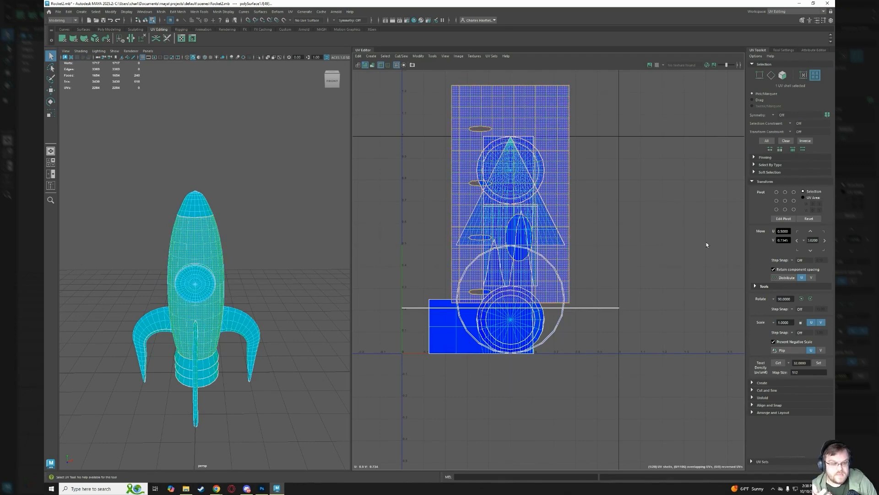
{"action": "left_click", "coordinate": [801, 299]}
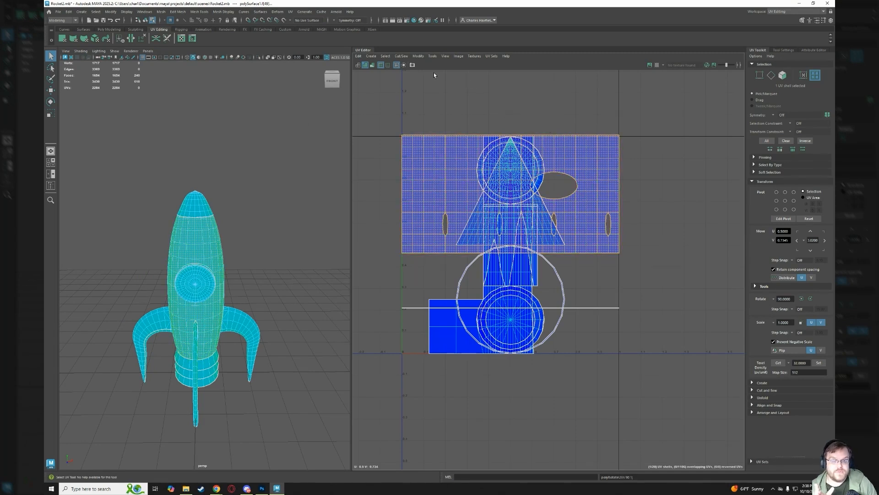
Review the Automatic mapping options and project only the body shell with the current mapping, layout and spacing settings.
{"action": "left_click", "coordinate": [371, 56]}
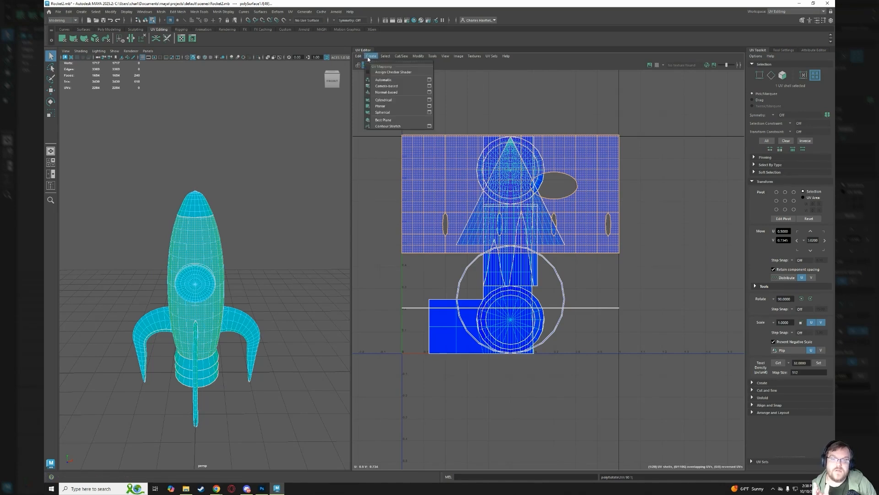
{"action": "left_click", "coordinate": [430, 80]}
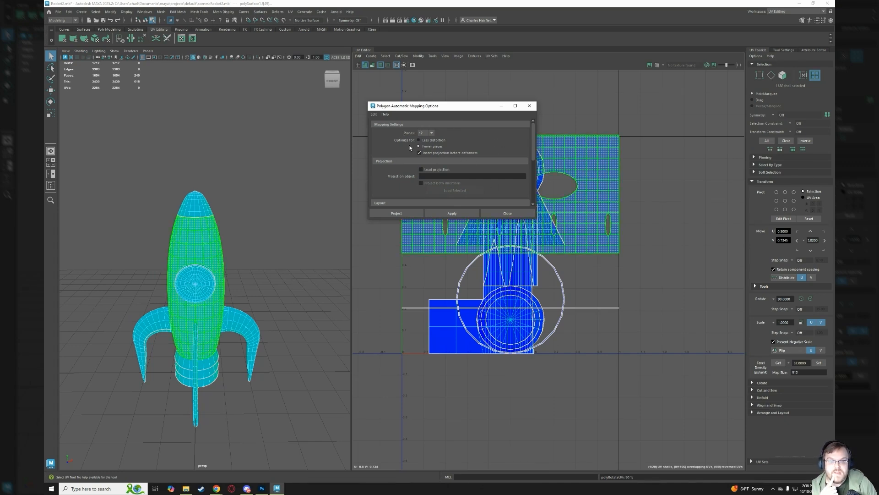
{"action": "scroll", "coordinate": [450, 161], "scroll_direction": "down", "scroll_amount": 5}
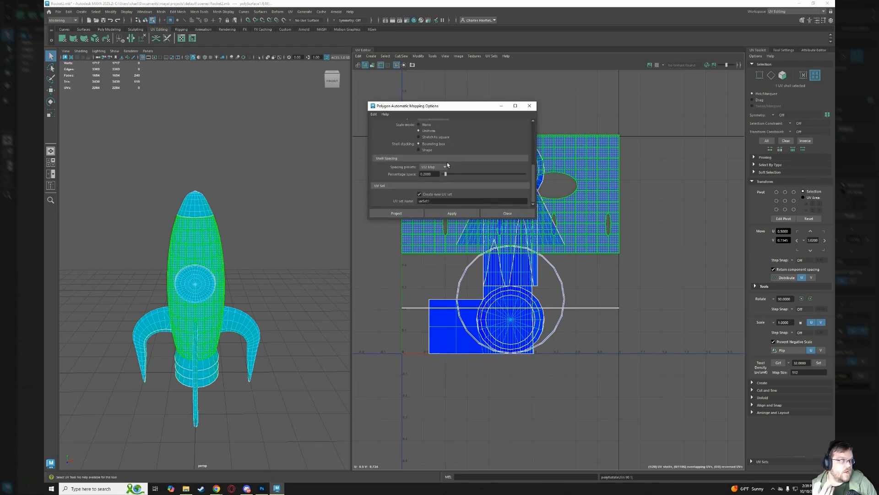
{"action": "scroll", "coordinate": [447, 161], "scroll_direction": "up", "scroll_amount": 1}
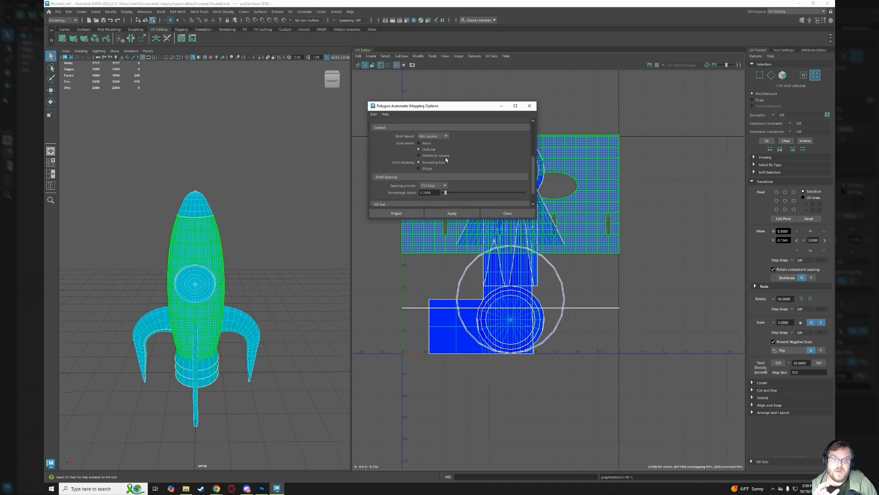
{"action": "scroll", "coordinate": [446, 159], "scroll_direction": "up", "scroll_amount": 4}
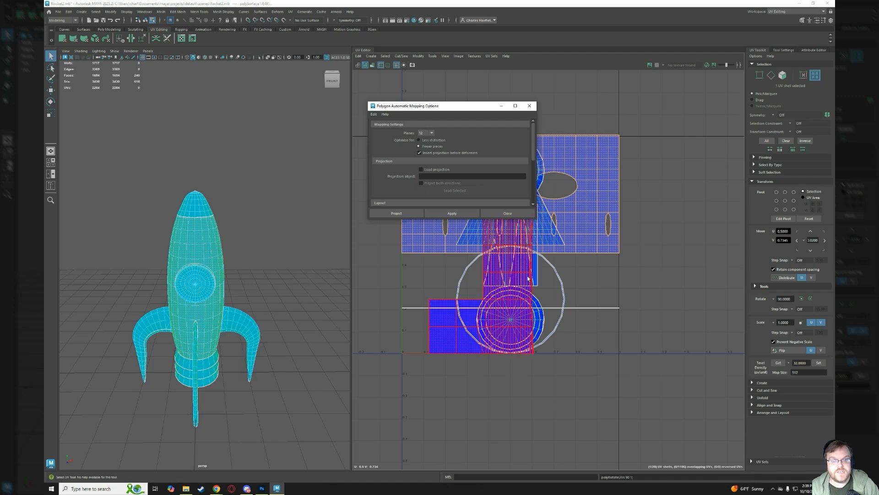
{"action": "scroll", "coordinate": [465, 165], "scroll_direction": "down", "scroll_amount": 1}
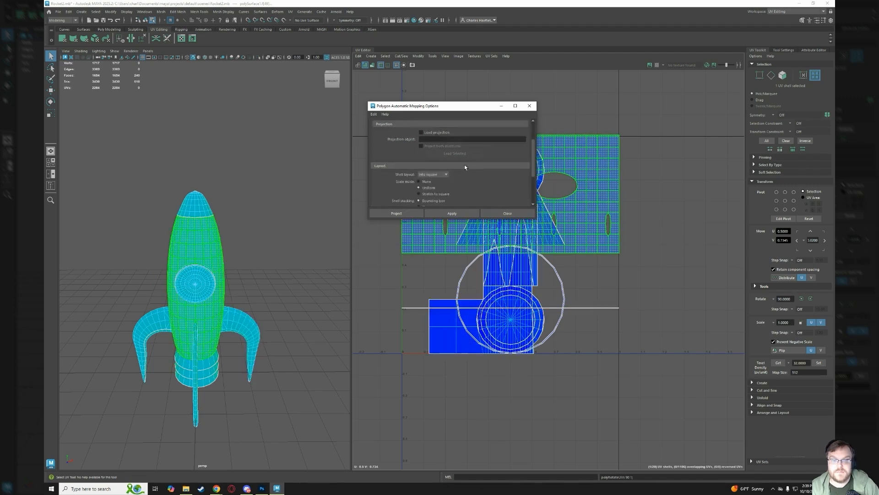
{"action": "scroll", "coordinate": [464, 166], "scroll_direction": "down", "scroll_amount": 1}
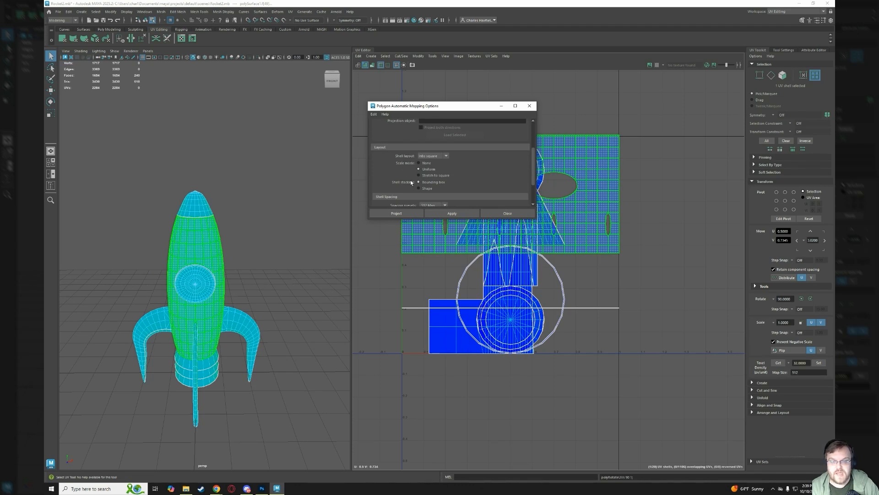
{"action": "scroll", "coordinate": [456, 158], "scroll_direction": "down", "scroll_amount": 2}
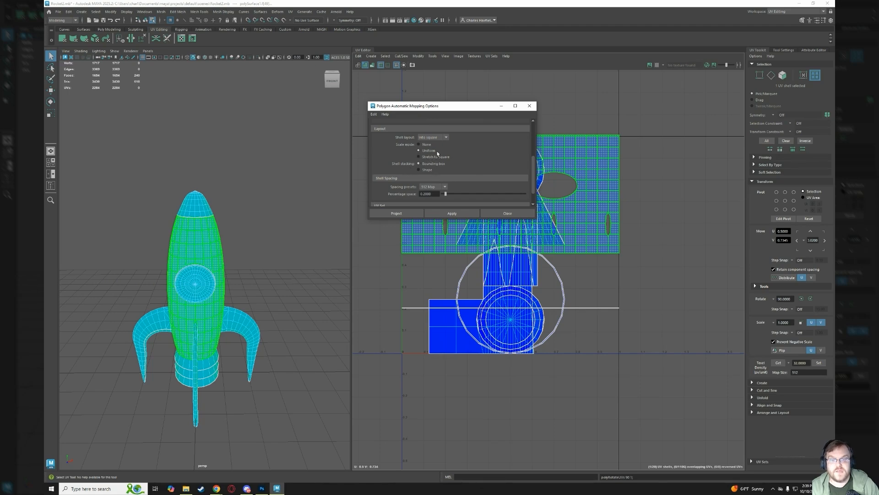
{"action": "scroll", "coordinate": [458, 167], "scroll_direction": "down", "scroll_amount": 1}
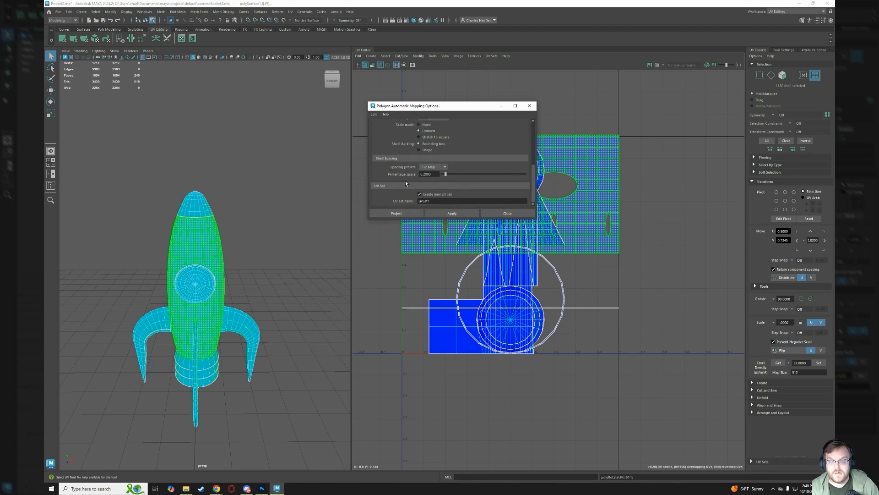
{"action": "left_click", "coordinate": [400, 215]}
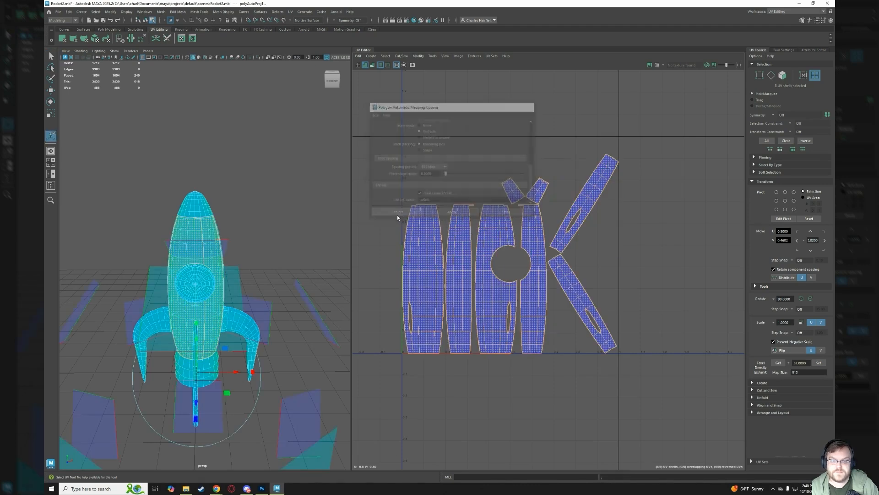
Inspect the body's separate UV pieces and undo the automatic projection.
{"action": "scroll", "coordinate": [593, 305], "scroll_direction": "up", "scroll_amount": 2}
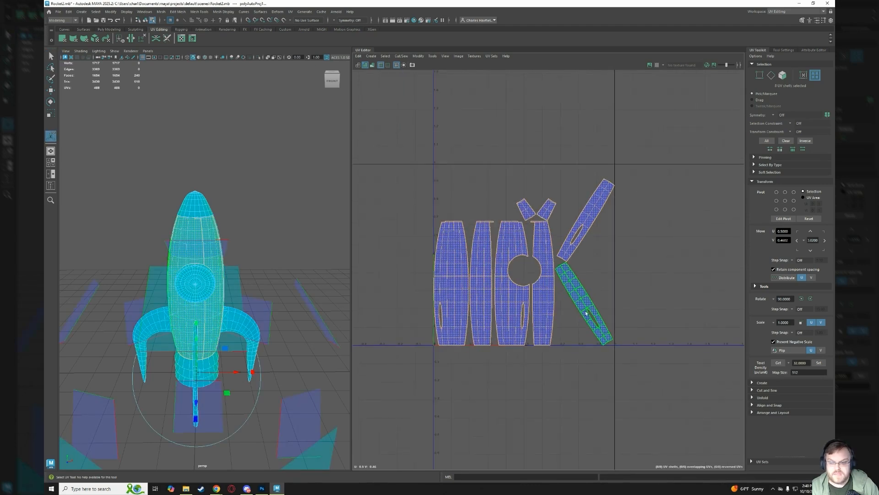
{"action": "scroll", "coordinate": [509, 211], "scroll_direction": "up", "scroll_amount": 2}
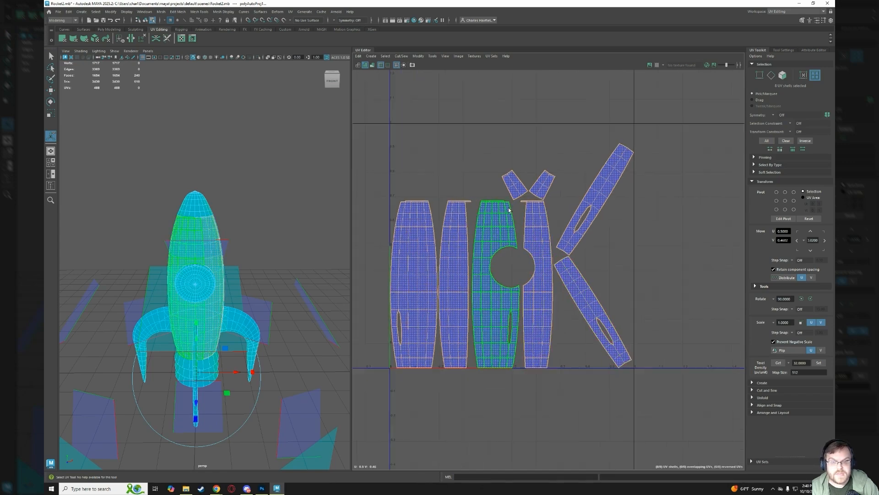
{"action": "scroll", "coordinate": [511, 229], "scroll_direction": "up", "scroll_amount": 5}
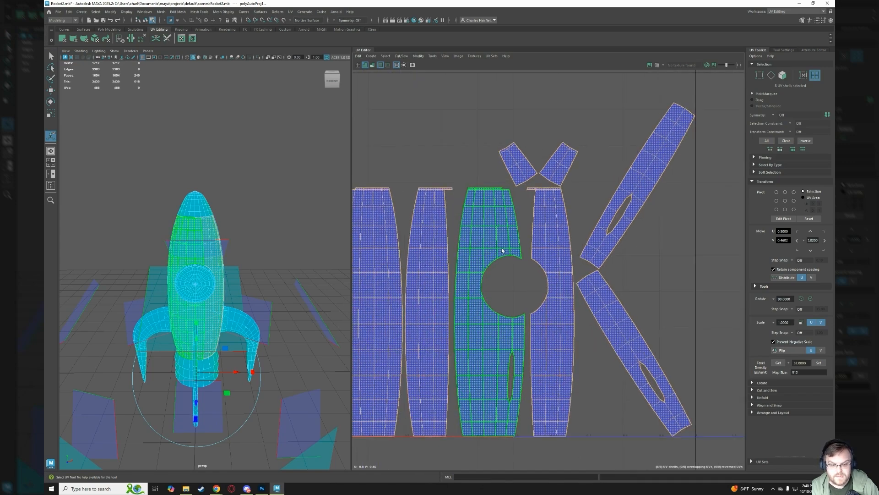
{"action": "scroll", "coordinate": [506, 252], "scroll_direction": "down", "scroll_amount": 6}
{"action": "scroll", "coordinate": [502, 259], "scroll_direction": "down", "scroll_amount": 5}
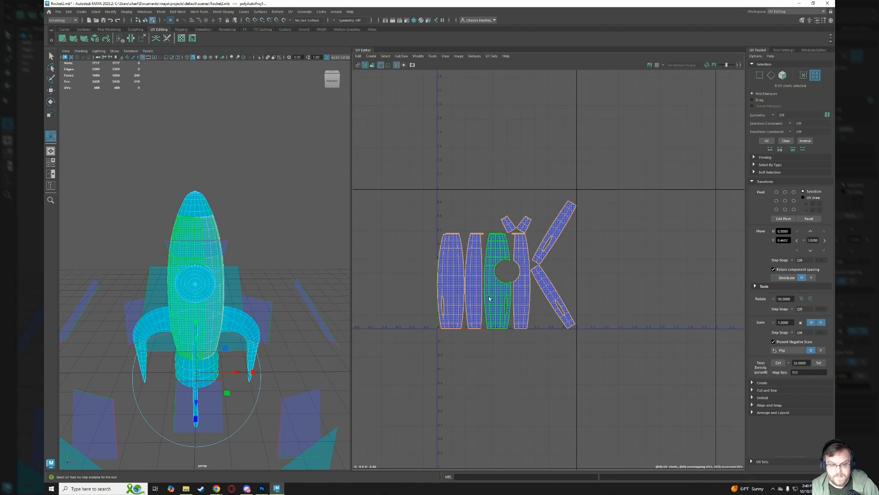
{"action": "key", "text": "ctrl+z"}
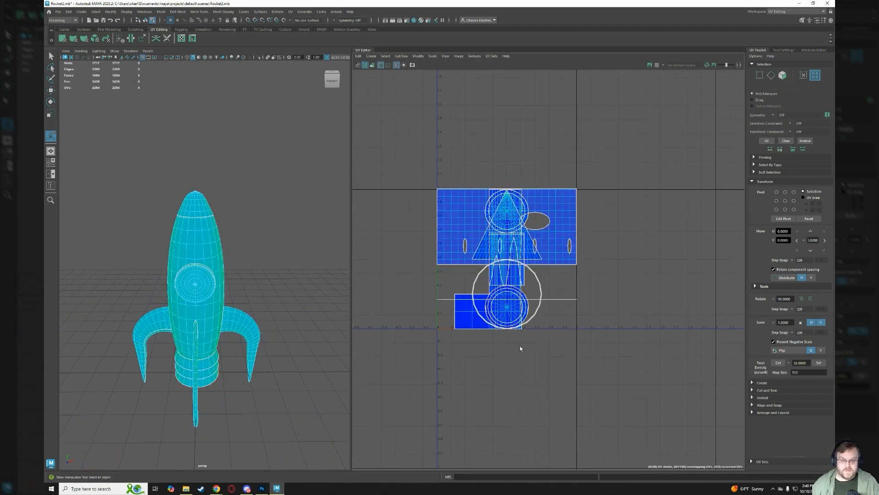
{"action": "left_click_drag", "start_coordinate": [428, 172], "coordinate": [636, 359]}
{"action": "left_click", "coordinate": [372, 56]}
{"action": "mouse_move", "coordinate": [385, 56]}
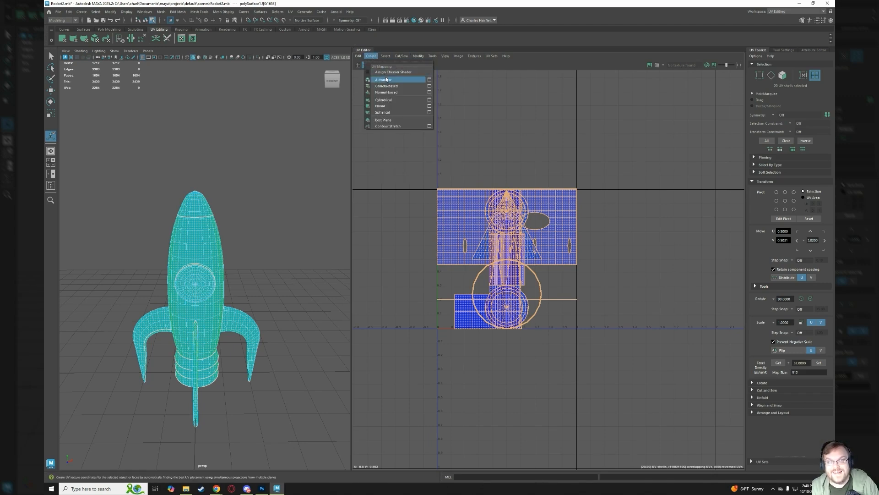
{"action": "left_click", "coordinate": [469, 104]}
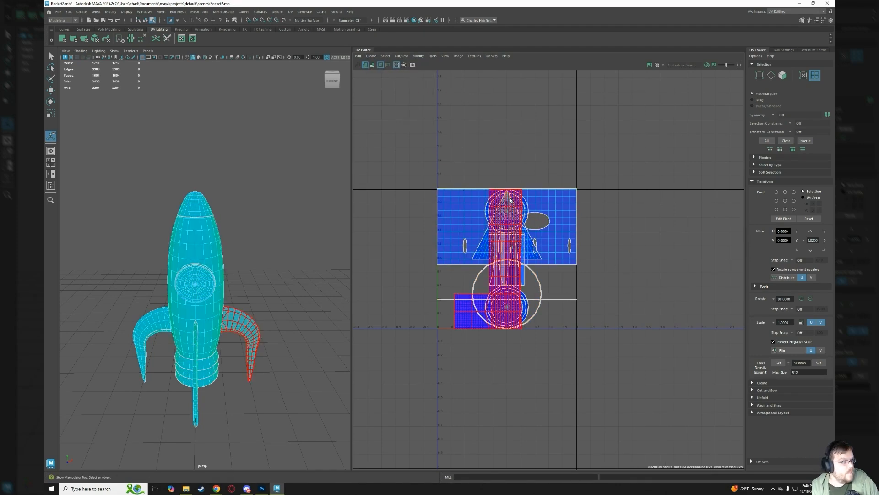
Select all of the rocket's UV shells and project them with Automatic mapping, keeping the current mapping, layout and spacing options.
{"action": "left_click_drag", "start_coordinate": [412, 161], "coordinate": [620, 345]}
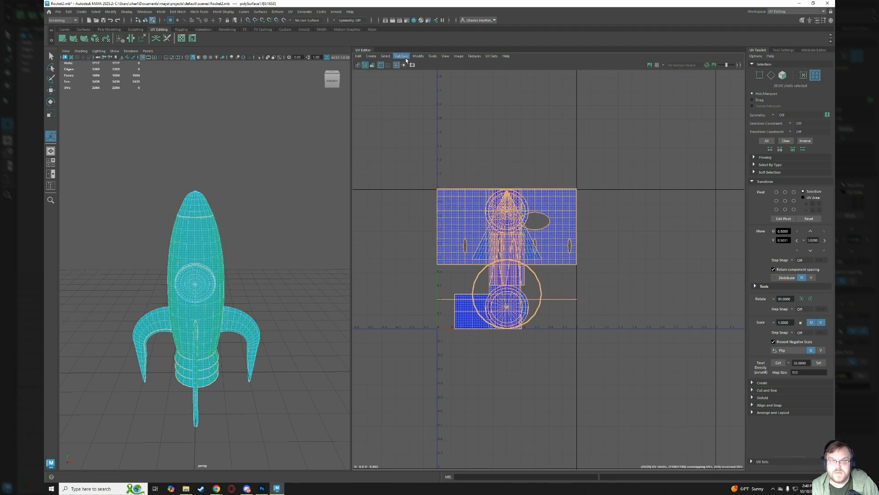
{"action": "left_click", "coordinate": [371, 56]}
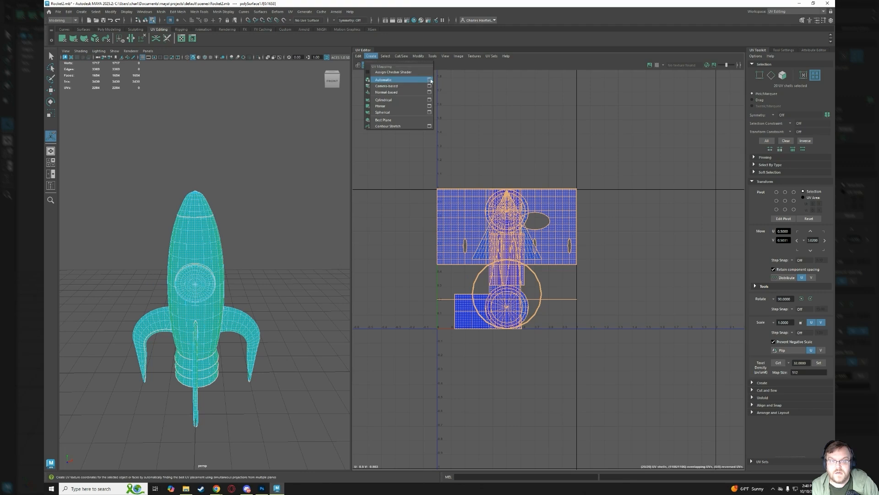
{"action": "left_click", "coordinate": [430, 80]}
{"action": "left_click_drag", "start_coordinate": [462, 109], "coordinate": [496, 107]}
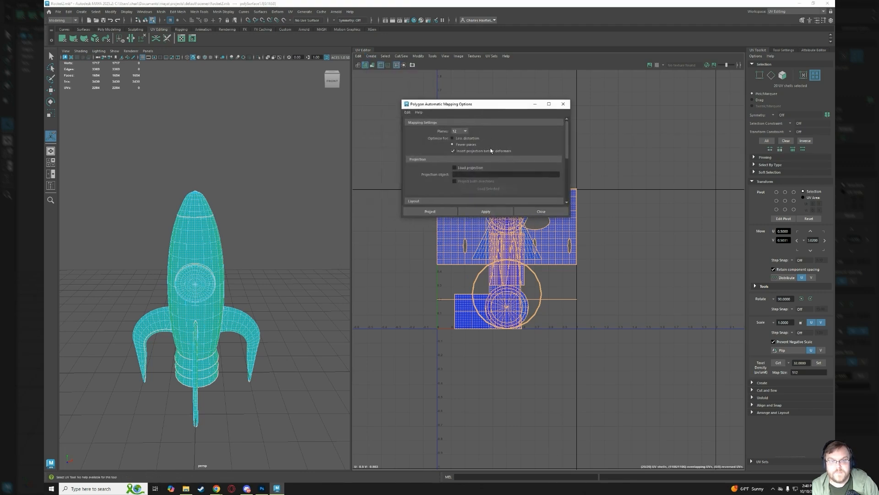
{"action": "scroll", "coordinate": [458, 148], "scroll_direction": "down", "scroll_amount": 3}
{"action": "scroll", "coordinate": [471, 150], "scroll_direction": "up", "scroll_amount": 3}
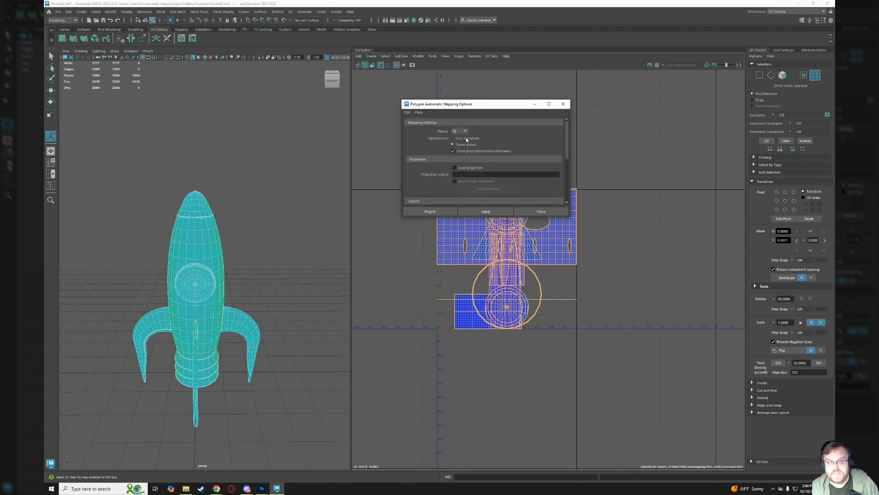
{"action": "scroll", "coordinate": [489, 148], "scroll_direction": "down", "scroll_amount": 5}
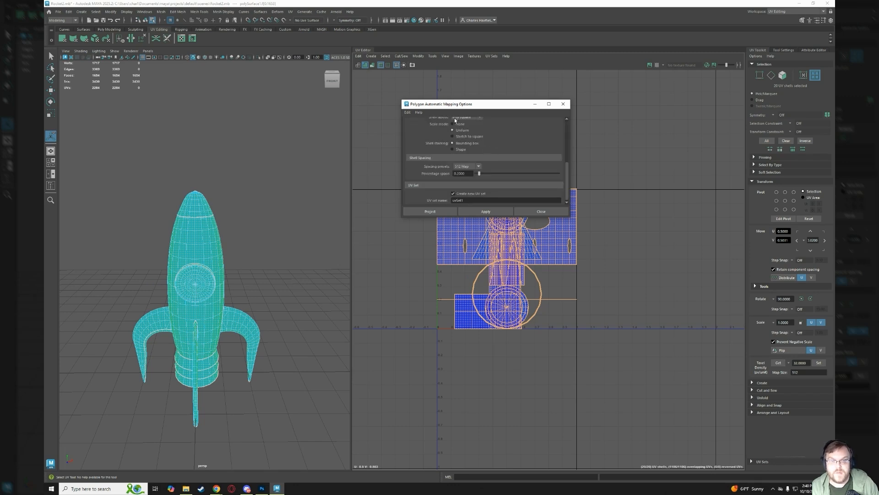
{"action": "scroll", "coordinate": [473, 141], "scroll_direction": "up", "scroll_amount": 1}
{"action": "scroll", "coordinate": [485, 172], "scroll_direction": "down", "scroll_amount": 1}
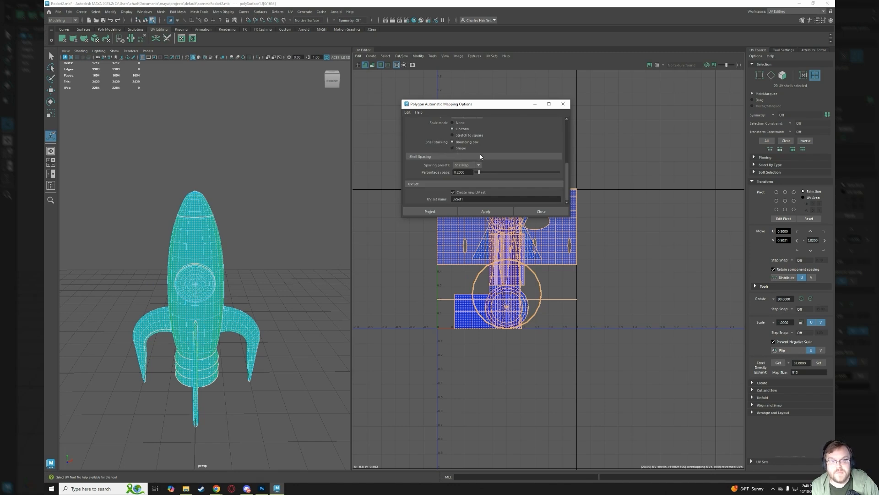
{"action": "left_click", "coordinate": [446, 212]}
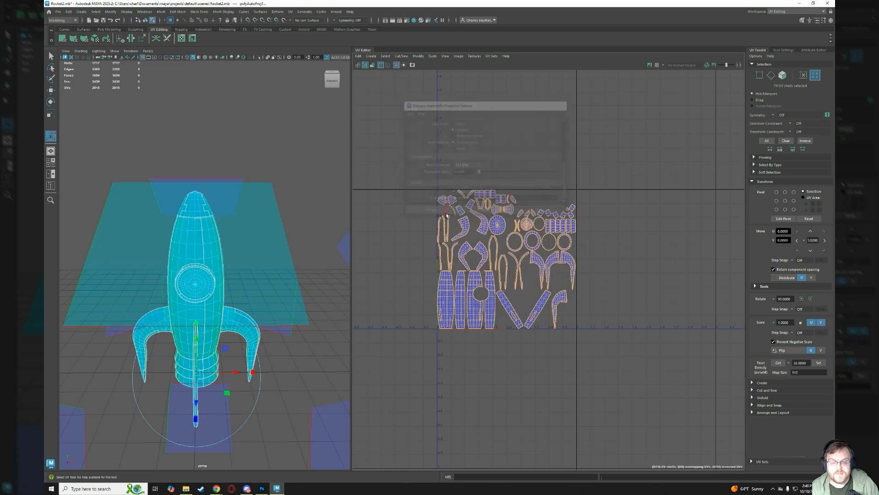
{"action": "scroll", "coordinate": [530, 255], "scroll_direction": "up", "scroll_amount": 2}
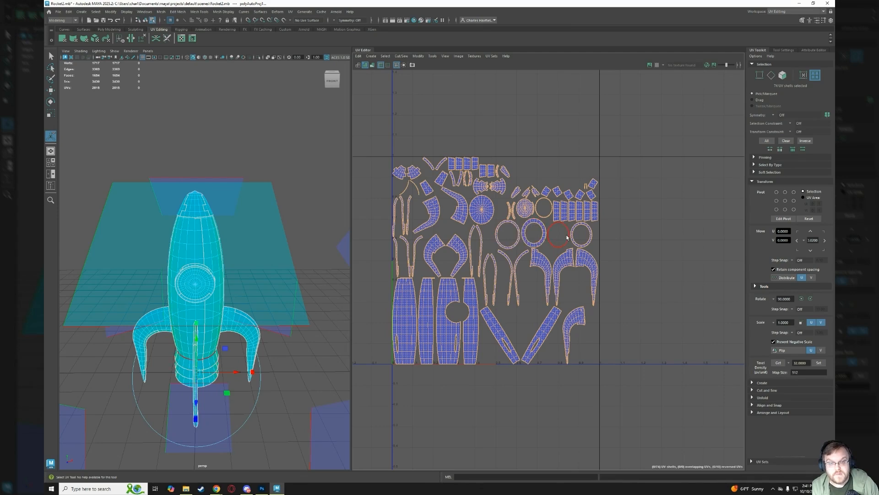
{"action": "scroll", "coordinate": [571, 210], "scroll_direction": "up", "scroll_amount": 1}
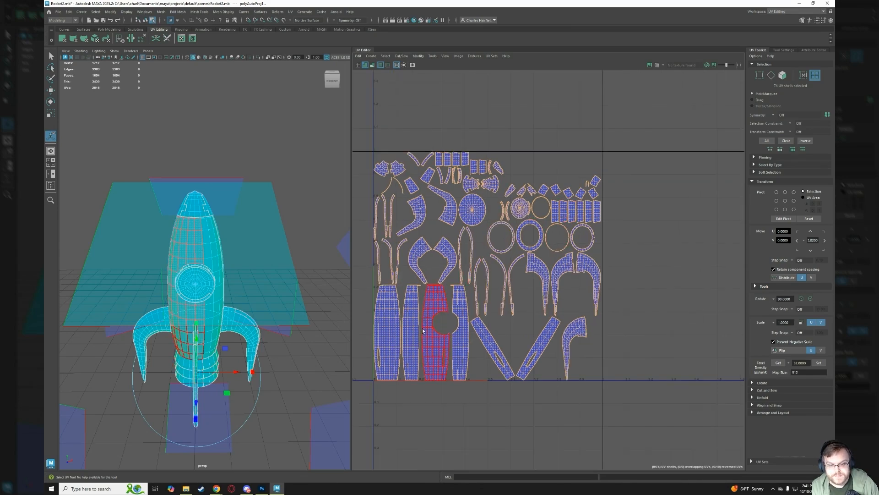
Examine which pieces of the automatic UV layout match the rocket by selecting its body and round window shells around the model.
{"action": "scroll", "coordinate": [427, 336], "scroll_direction": "up", "scroll_amount": 1}
{"action": "scroll", "coordinate": [428, 336], "scroll_direction": "up", "scroll_amount": 1}
{"action": "scroll", "coordinate": [488, 284], "scroll_direction": "down", "scroll_amount": 1}
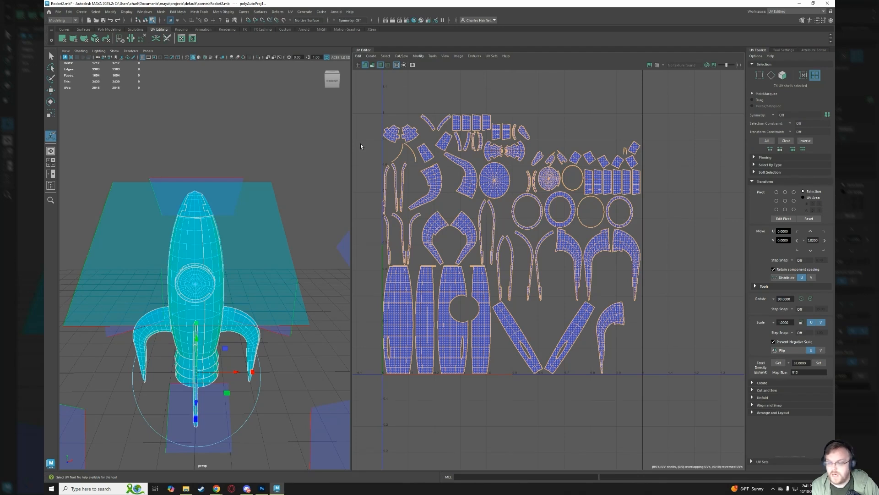
{"action": "left_click", "coordinate": [172, 278]}
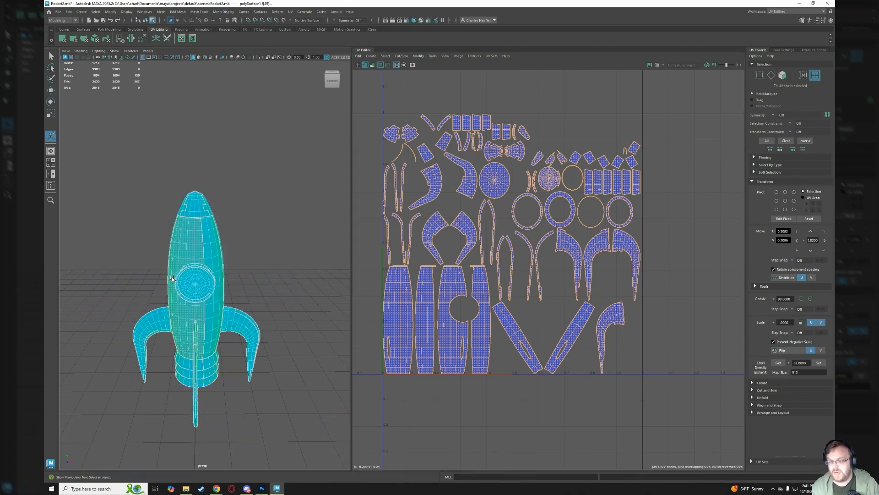
{"action": "left_click", "coordinate": [195, 282]}
{"action": "left_click", "coordinate": [122, 253]}
{"action": "left_click", "coordinate": [214, 255]}
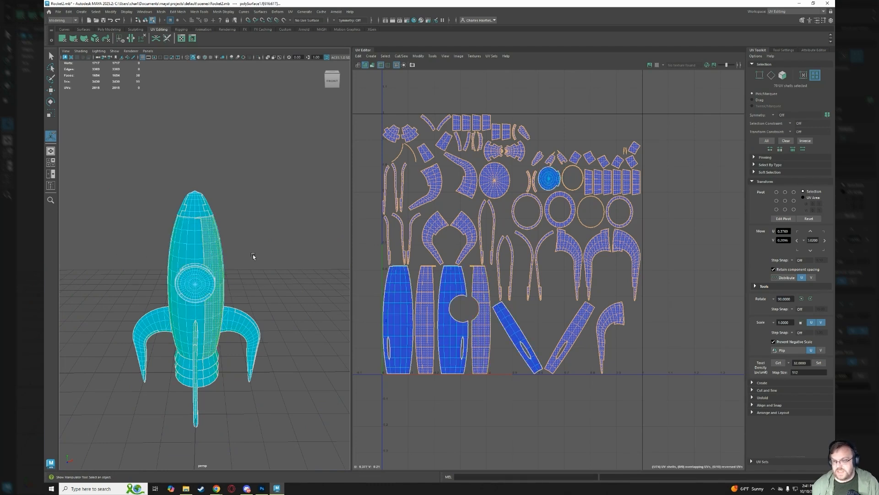
{"action": "left_click_drag", "start_coordinate": [142, 243], "coordinate": [247, 252], "text": "alt"}
{"action": "left_click", "coordinate": [224, 254]}
{"action": "left_click", "coordinate": [238, 252]}
{"action": "left_click_drag", "start_coordinate": [159, 238], "coordinate": [200, 225], "text": "alt"}
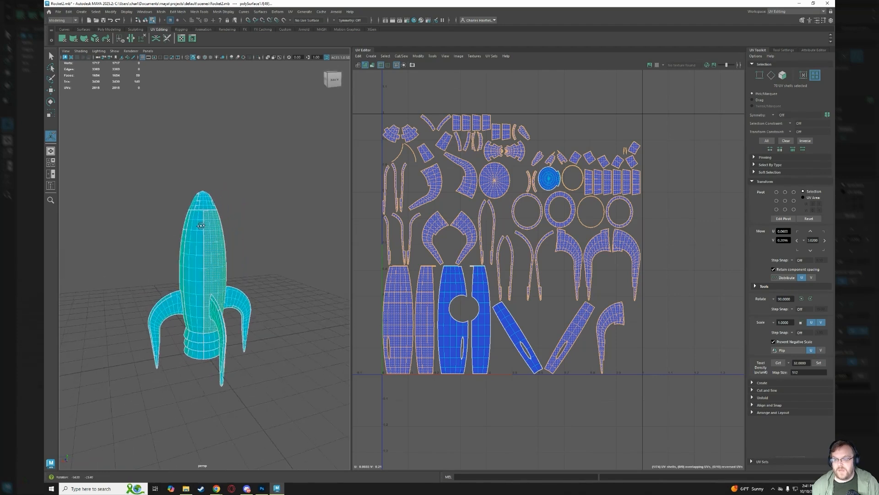
{"action": "left_click", "coordinate": [201, 233]}
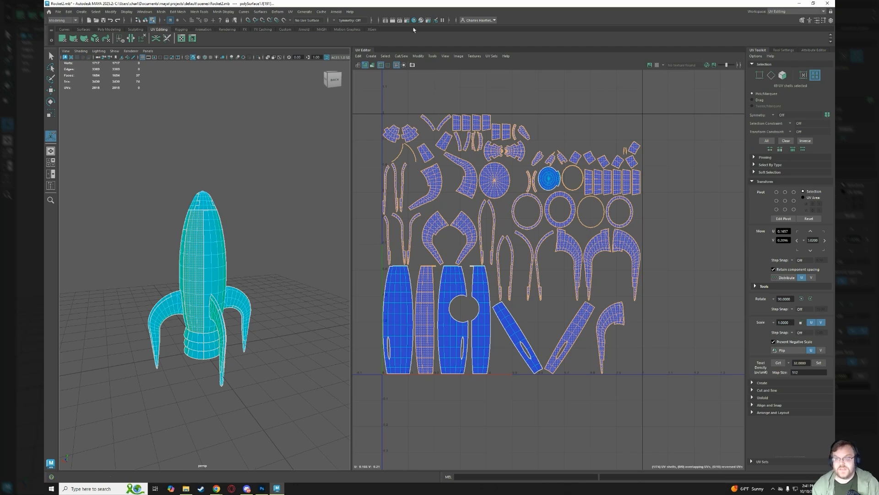
Review the available UV mapping methods and clear the shell selection.
{"action": "left_click", "coordinate": [371, 56]}
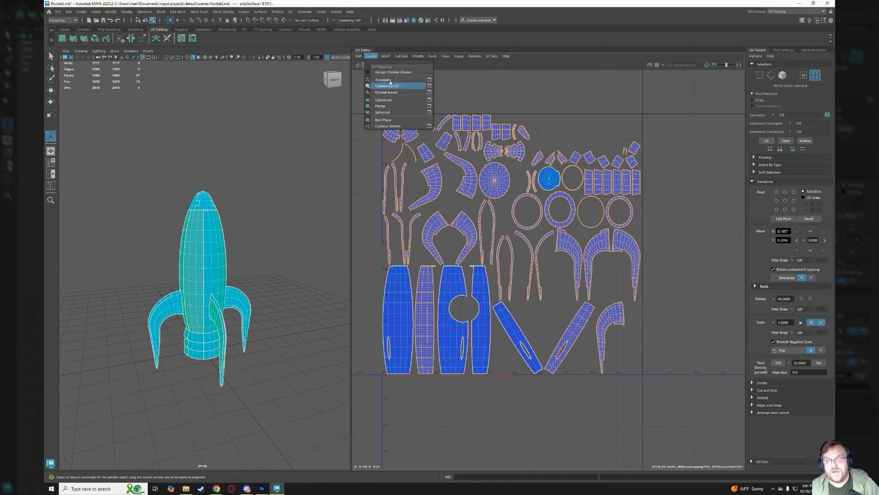
{"action": "left_click", "coordinate": [376, 58]}
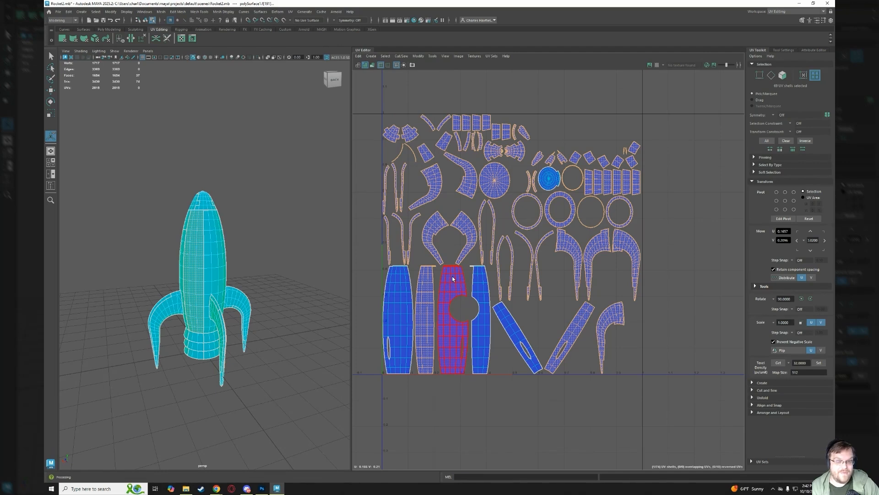
{"action": "left_click", "coordinate": [524, 390]}
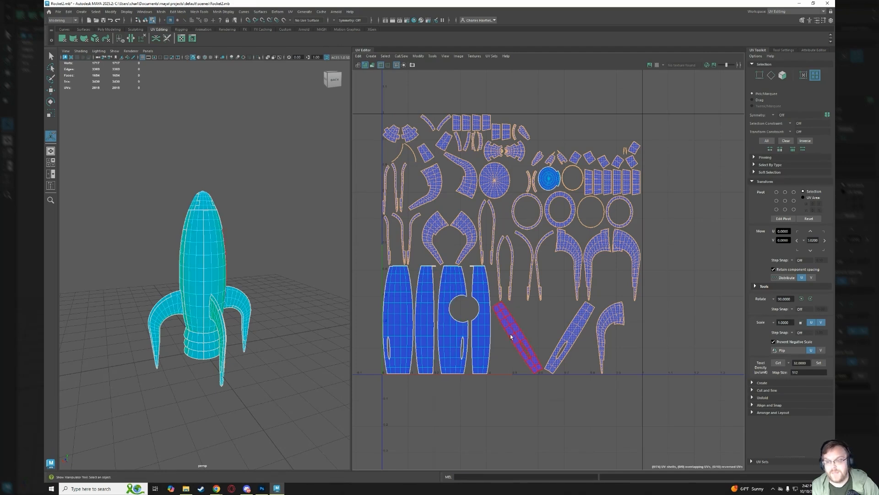